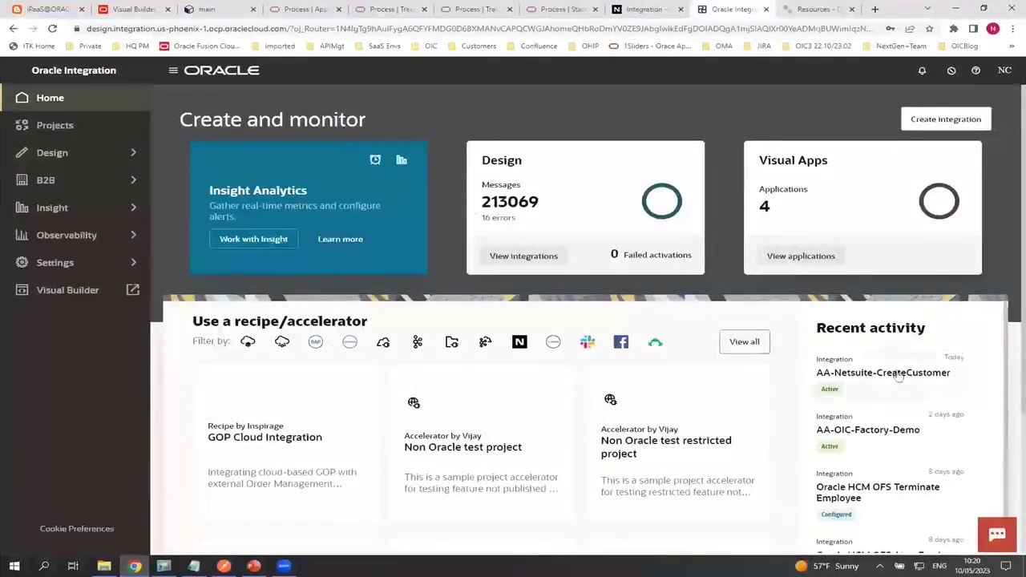
Browse the home page recipes and accelerators, including GOP Cloud Integration and Shopify import orders
{"action": "scroll", "coordinate": [878, 340], "scroll_direction": "down", "scroll_amount": 1}
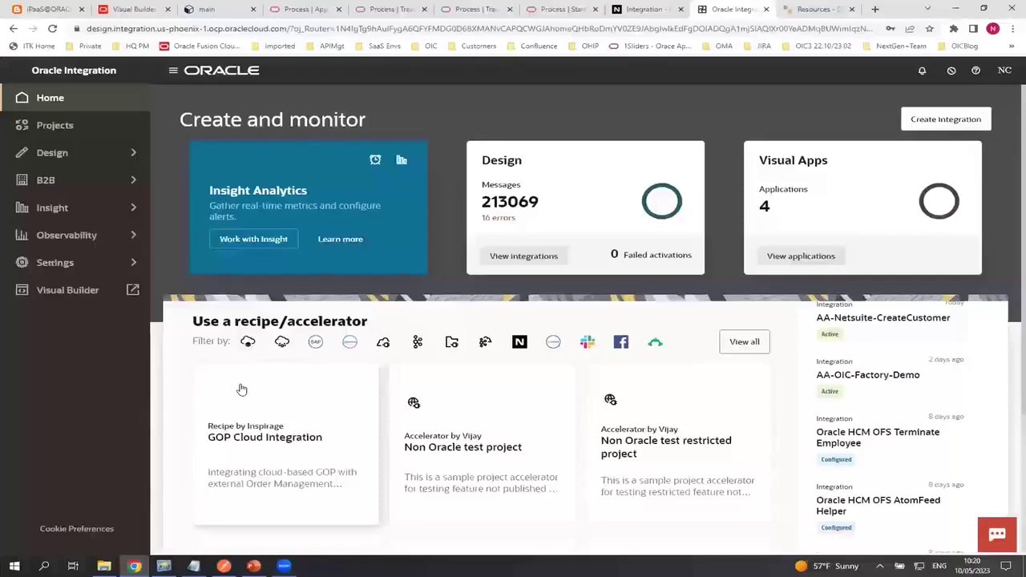
{"action": "scroll", "coordinate": [241, 409], "scroll_direction": "down", "scroll_amount": 2}
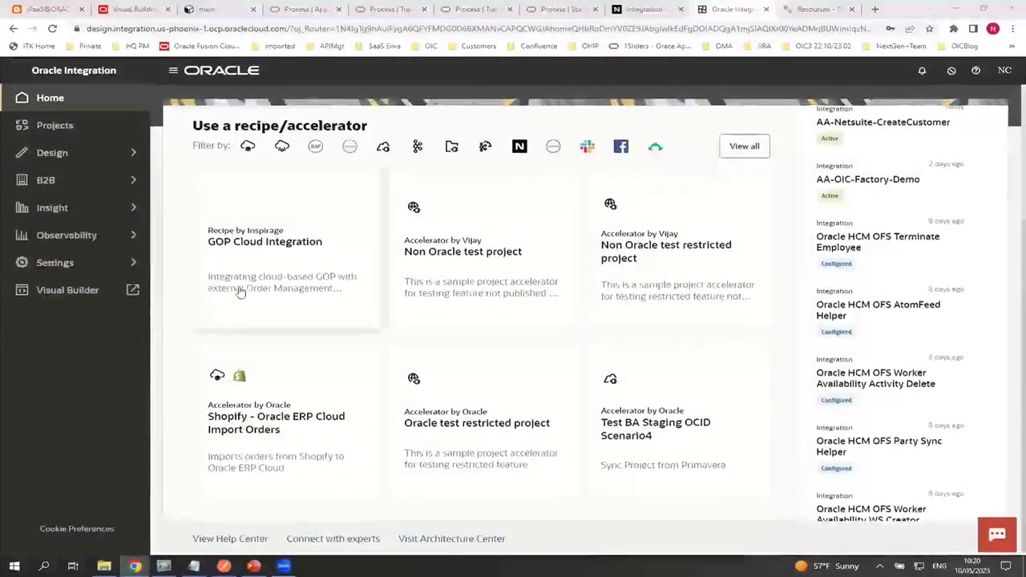
{"action": "scroll", "coordinate": [240, 293], "scroll_direction": "up", "scroll_amount": 1}
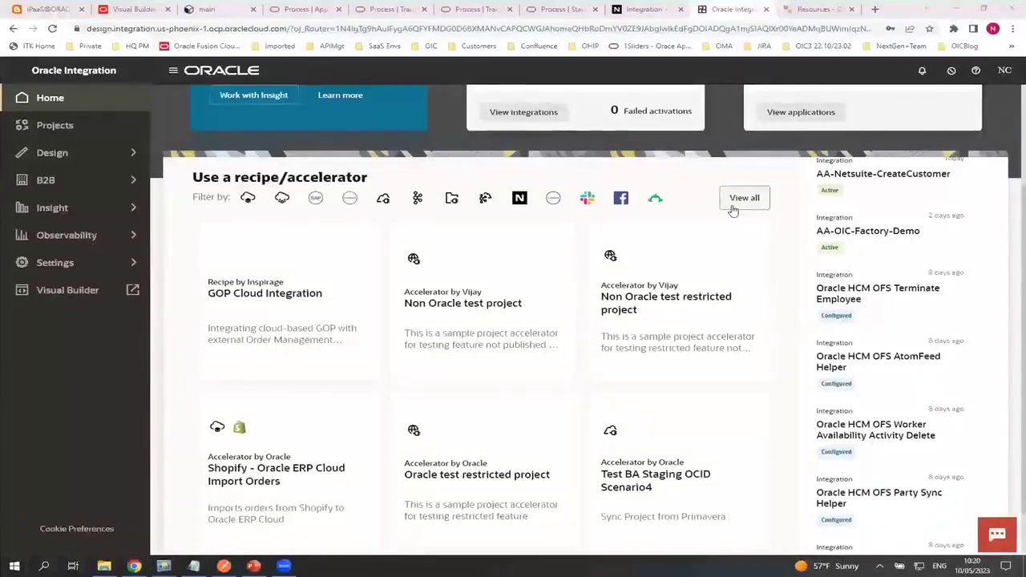
{"action": "left_click", "coordinate": [728, 199]}
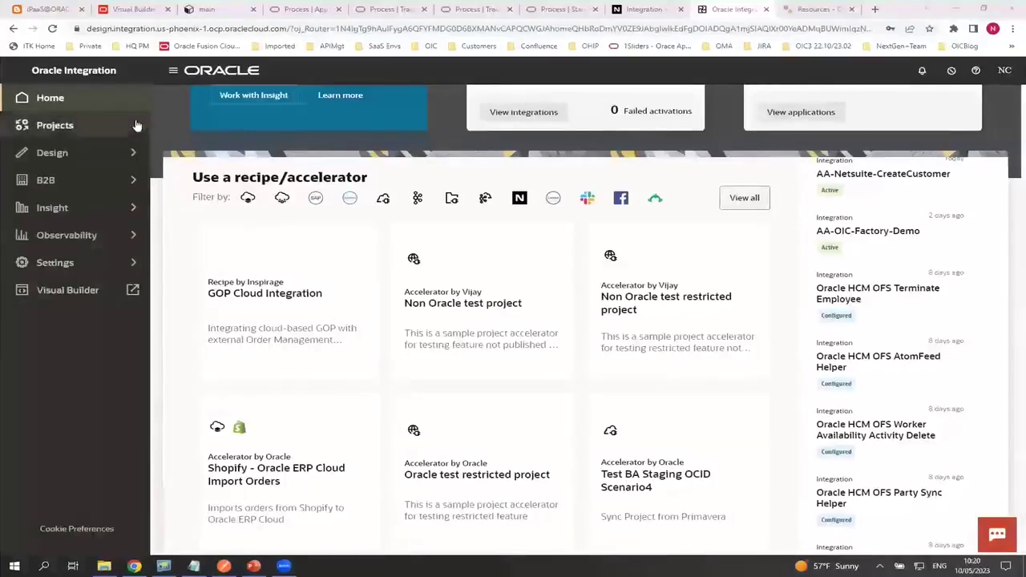
Browse the Connections list, cancel a new connection, then open the Projects list
{"action": "left_click", "coordinate": [38, 149]}
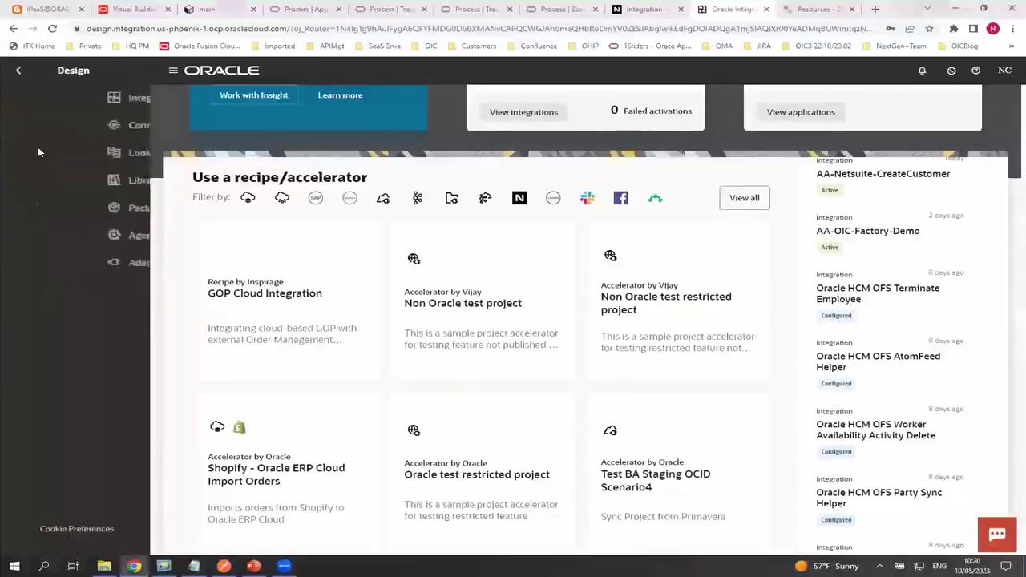
{"action": "left_click", "coordinate": [66, 126]}
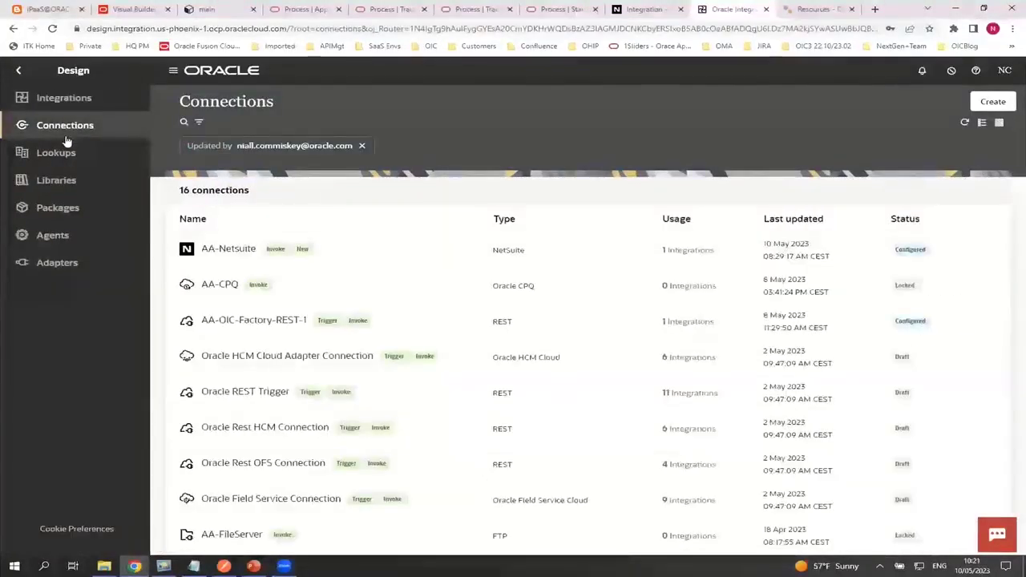
{"action": "left_click", "coordinate": [978, 101]}
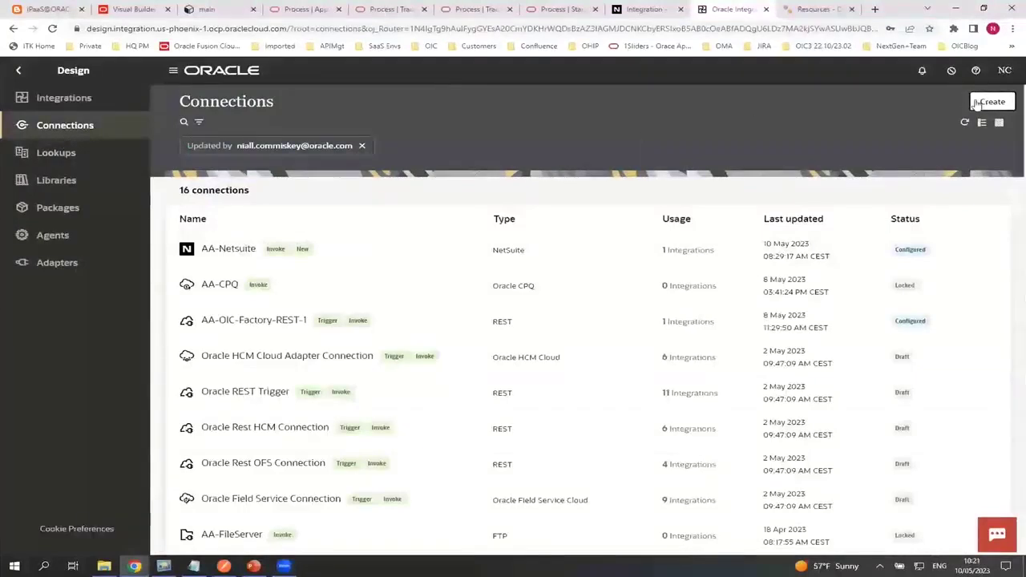
{"action": "scroll", "coordinate": [893, 265], "scroll_direction": "down", "scroll_amount": 3}
{"action": "scroll", "coordinate": [884, 307], "scroll_direction": "down", "scroll_amount": 12}
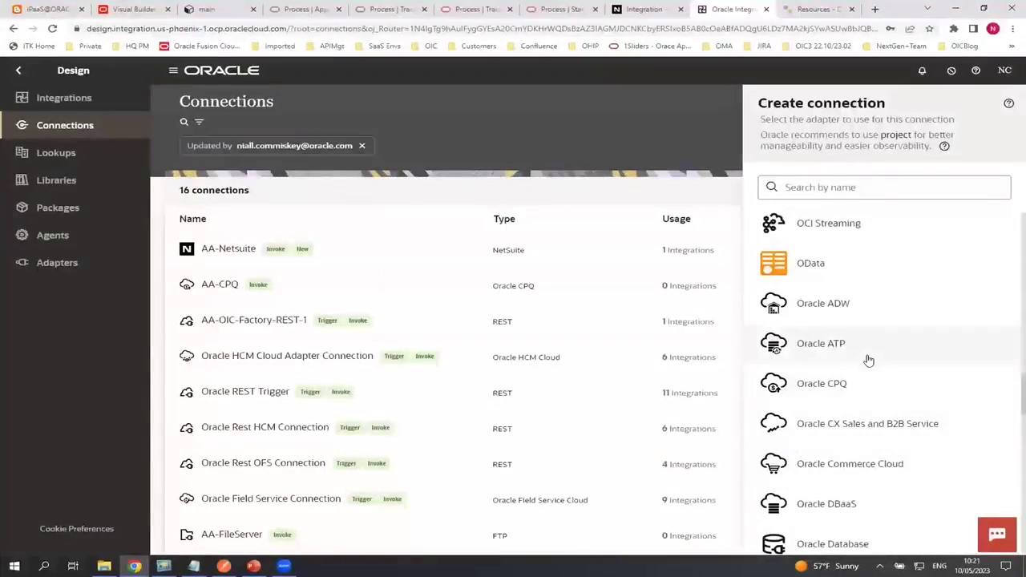
{"action": "left_click", "coordinate": [413, 135]}
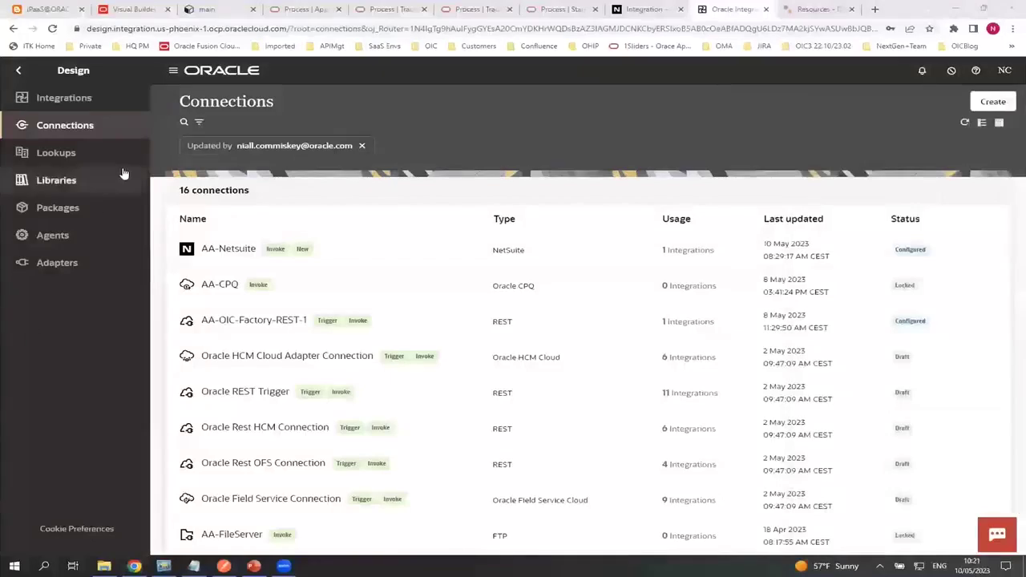
{"action": "left_click", "coordinate": [19, 71]}
{"action": "left_click", "coordinate": [47, 126]}
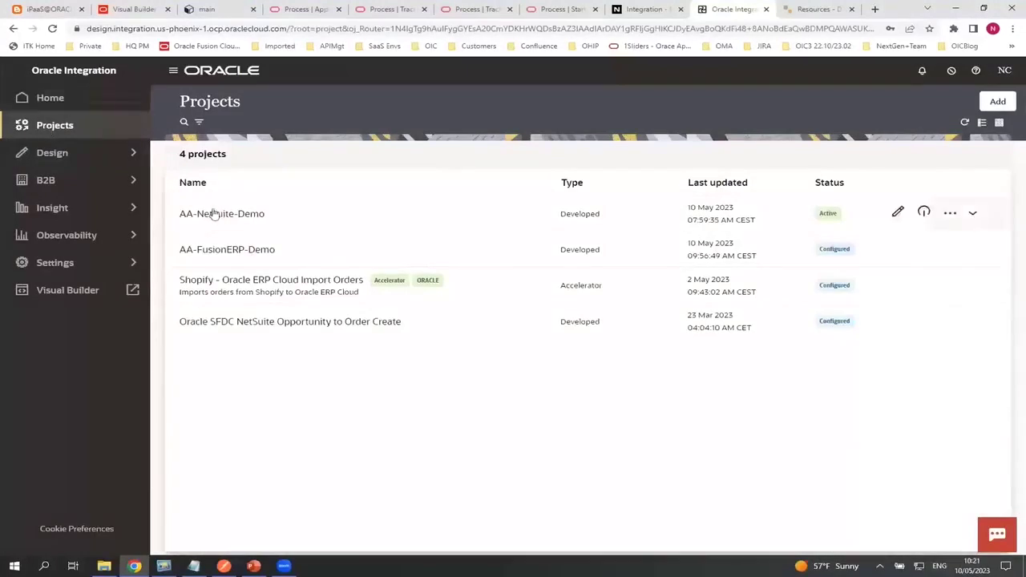
Open the AA-FusionERP-Demo project and edit its AA-FusionERP-Trigger integration
{"action": "left_click", "coordinate": [223, 257]}
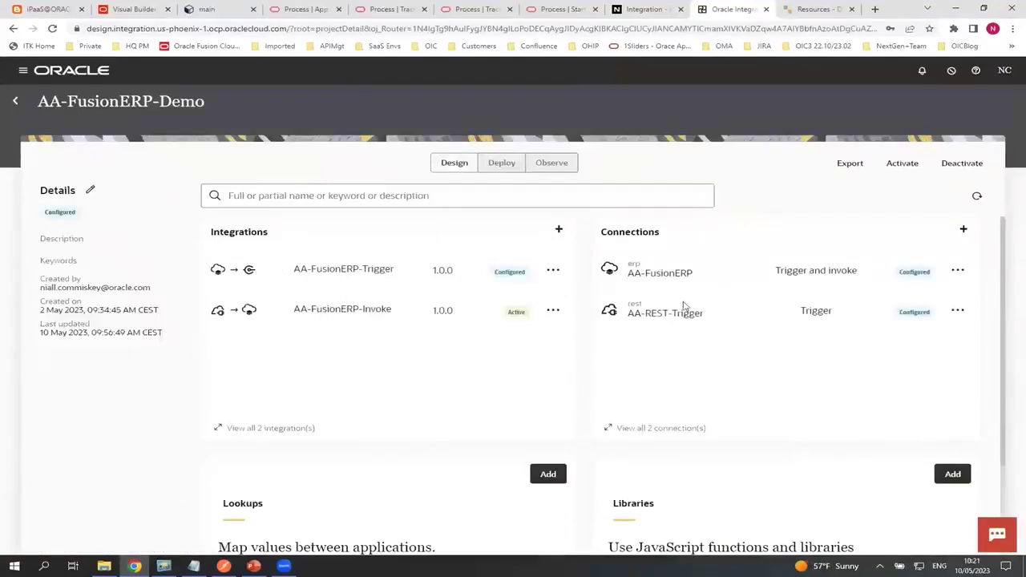
{"action": "scroll", "coordinate": [313, 500], "scroll_direction": "down", "scroll_amount": 1}
{"action": "scroll", "coordinate": [313, 500], "scroll_direction": "down", "scroll_amount": 1}
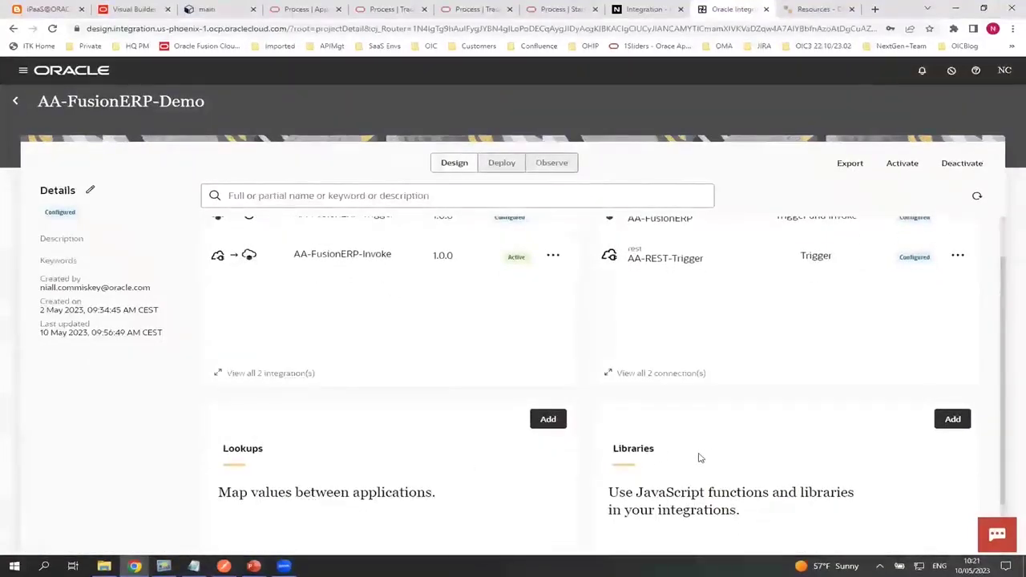
{"action": "scroll", "coordinate": [698, 458], "scroll_direction": "up", "scroll_amount": 1}
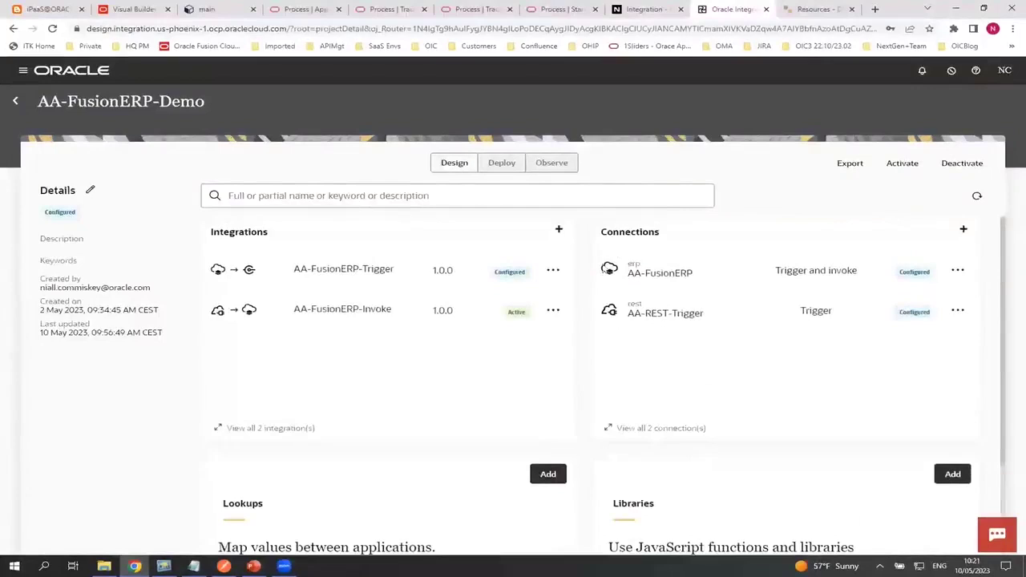
{"action": "left_click", "coordinate": [552, 270]}
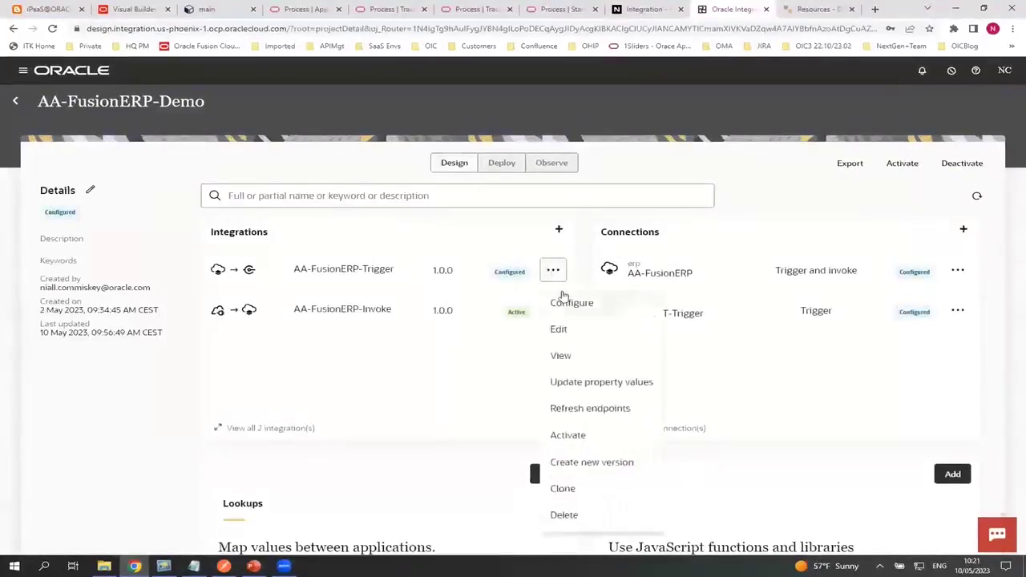
{"action": "left_click", "coordinate": [571, 332]}
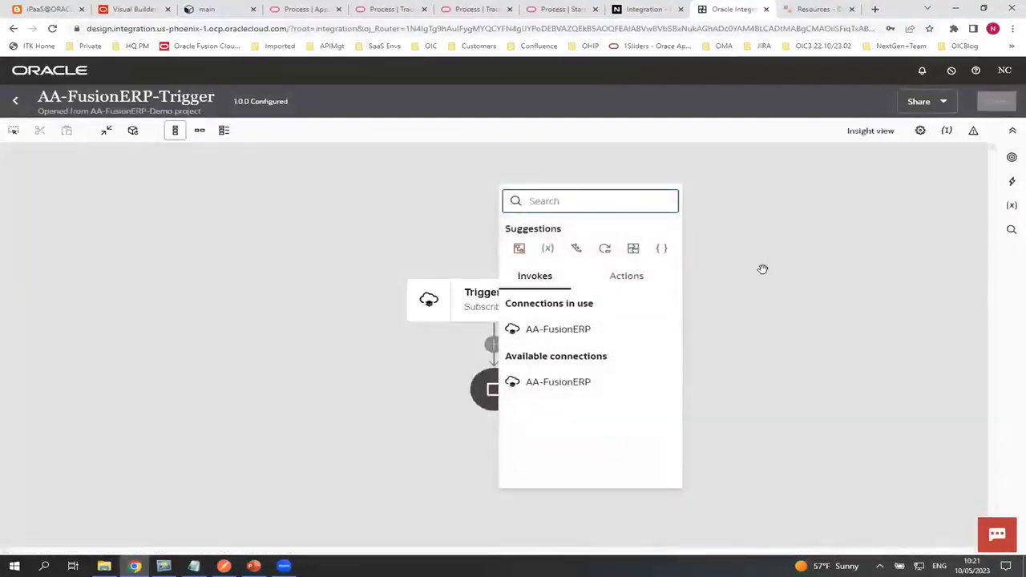
Show the integration's connections and edit the Trigger's Subscribe2NewPO Oracle ERP Cloud endpoint
{"action": "left_click", "coordinate": [813, 301]}
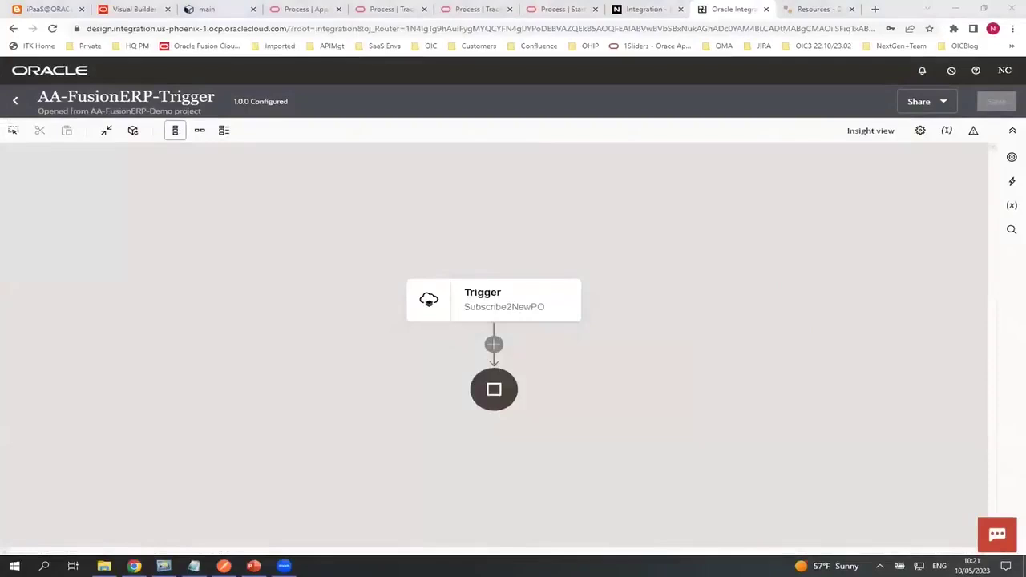
{"action": "left_click", "coordinate": [1012, 157]}
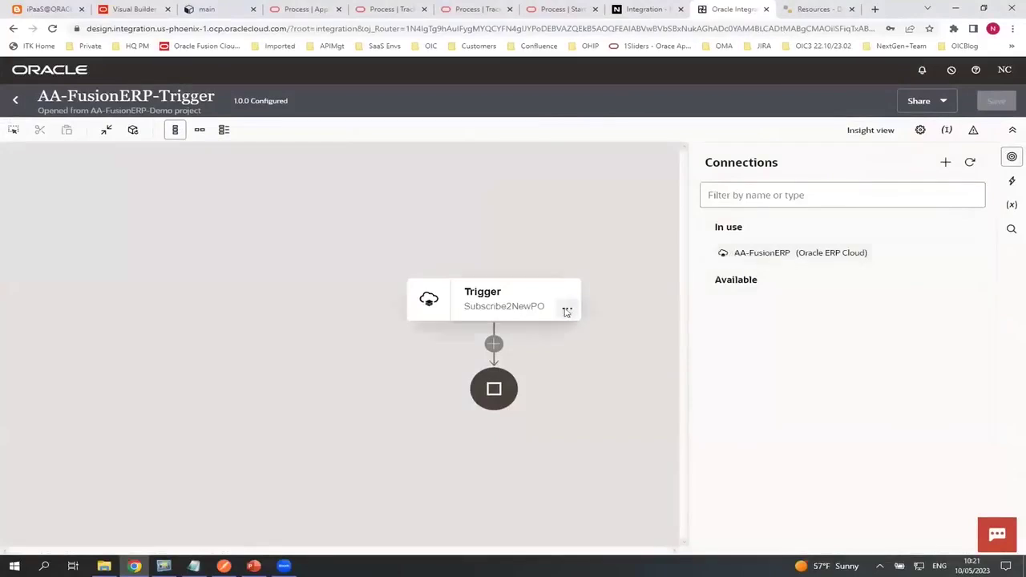
{"action": "left_click", "coordinate": [567, 311]}
{"action": "left_click", "coordinate": [573, 335]}
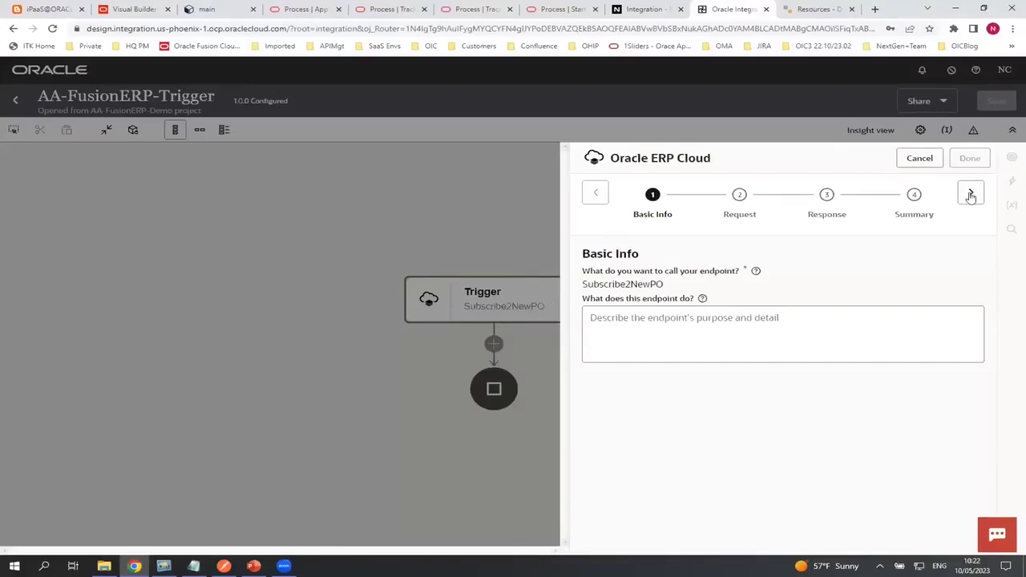
Subscribe Subscribe2NewPO to the Purchase Order Event business event and update the endpoint
{"action": "left_click", "coordinate": [971, 194]}
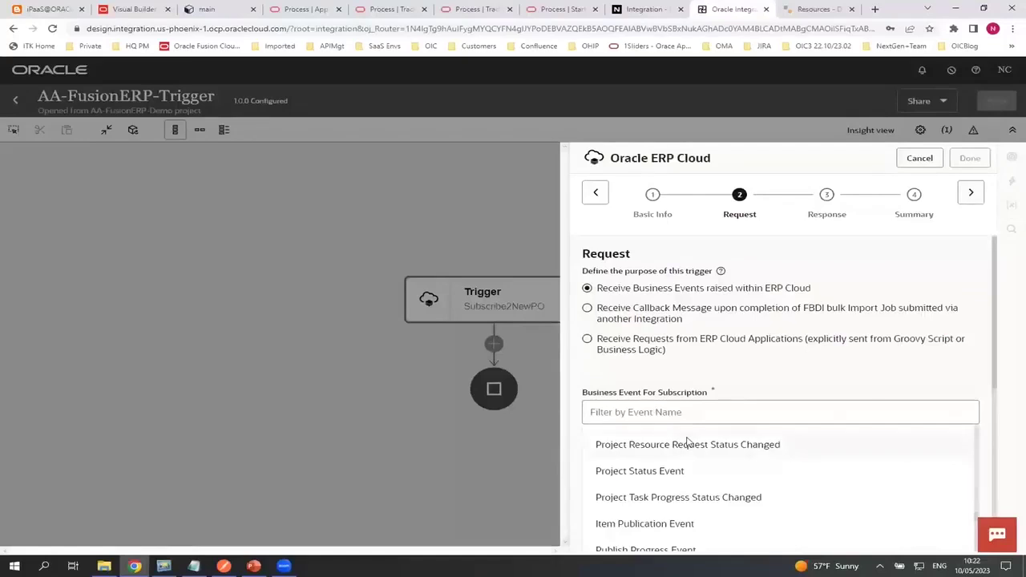
{"action": "left_click", "coordinate": [622, 417]}
{"action": "type", "text": "Pu"}
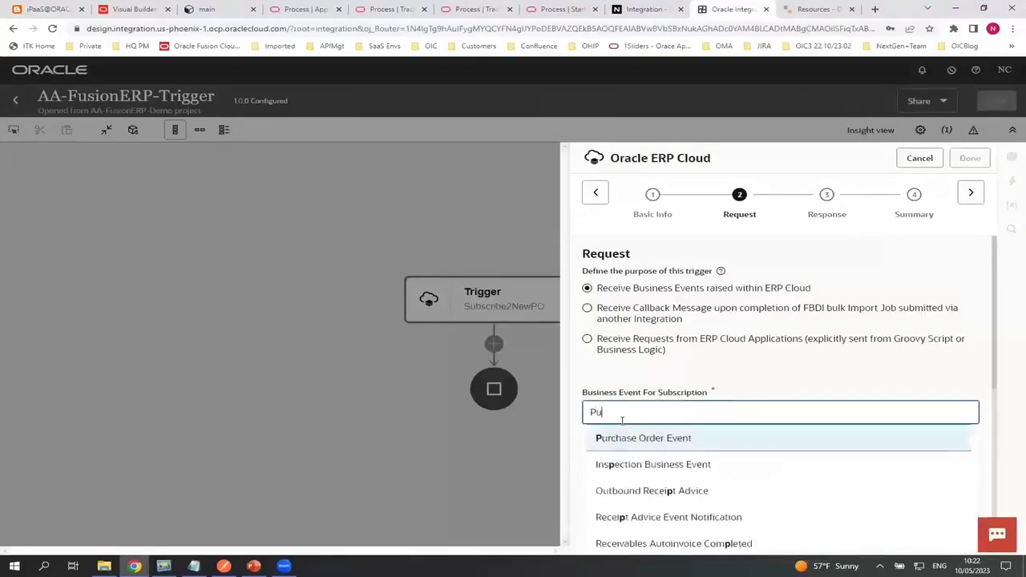
{"action": "left_click", "coordinate": [633, 491]}
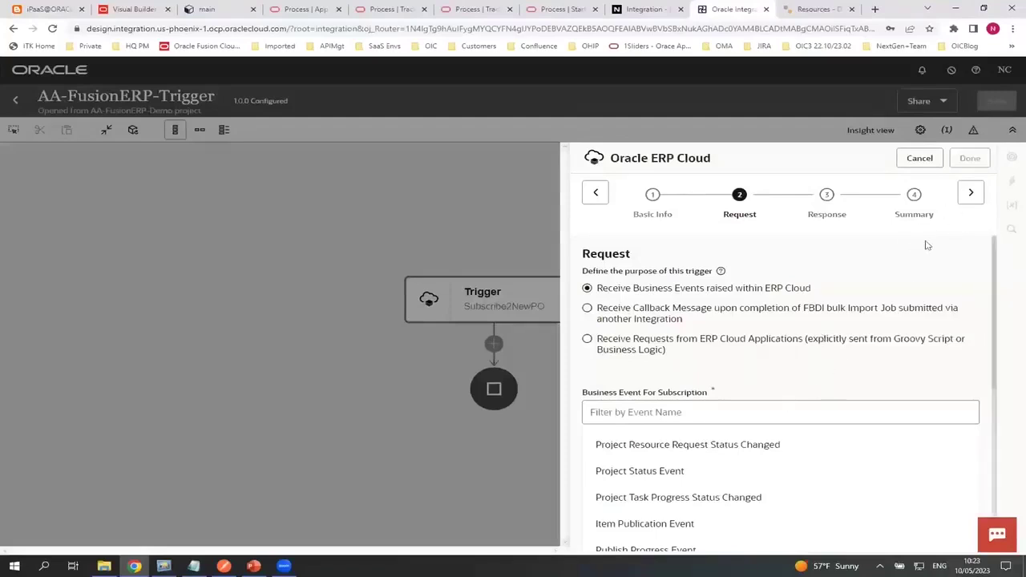
{"action": "left_click", "coordinate": [971, 197]}
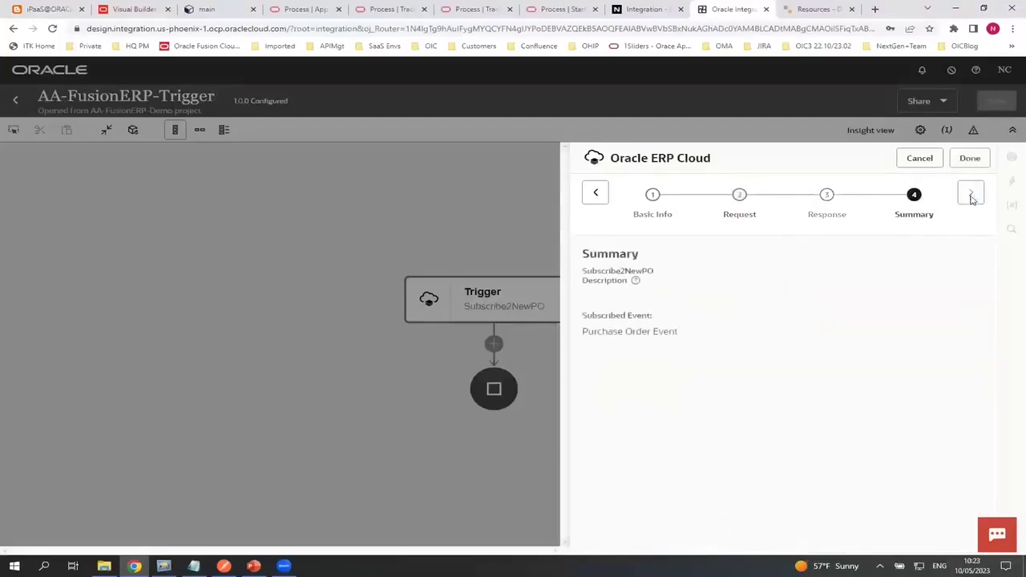
{"action": "left_click", "coordinate": [969, 158]}
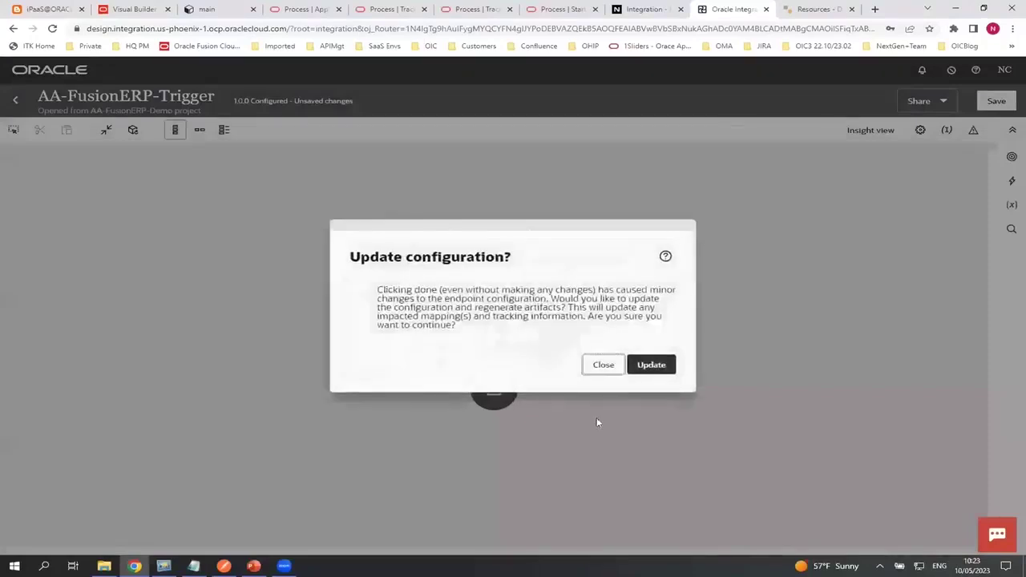
{"action": "left_click", "coordinate": [649, 366]}
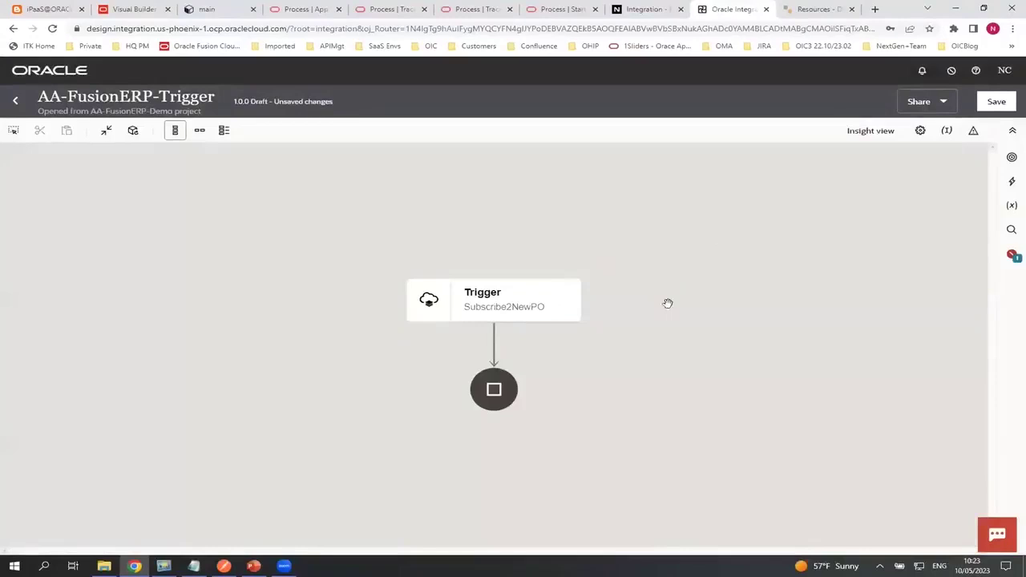
Open business identifiers and expand getPurchaseOrderResponse > result > Value in the sources
{"action": "left_click", "coordinate": [947, 131]}
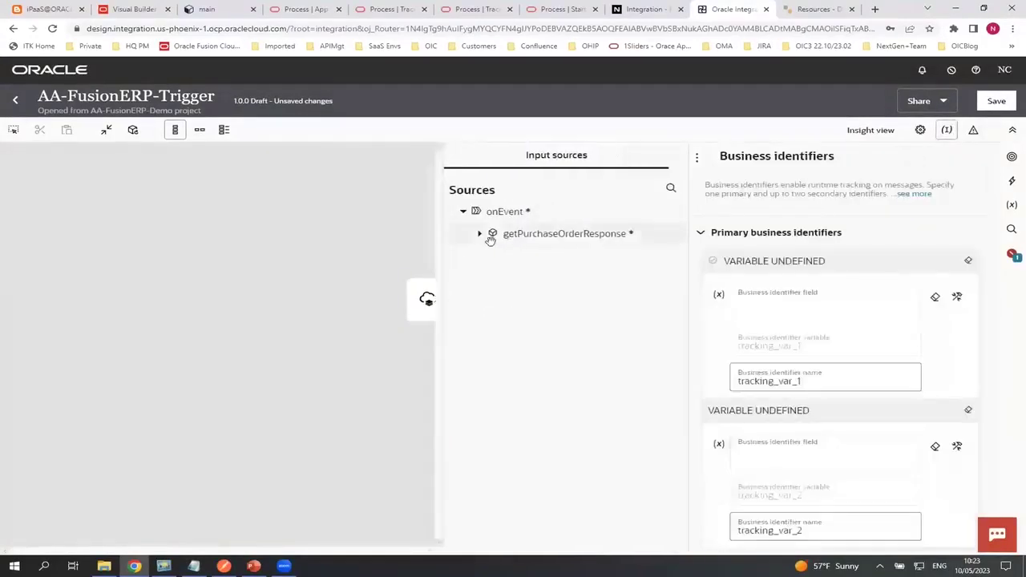
{"action": "left_click", "coordinate": [480, 234]}
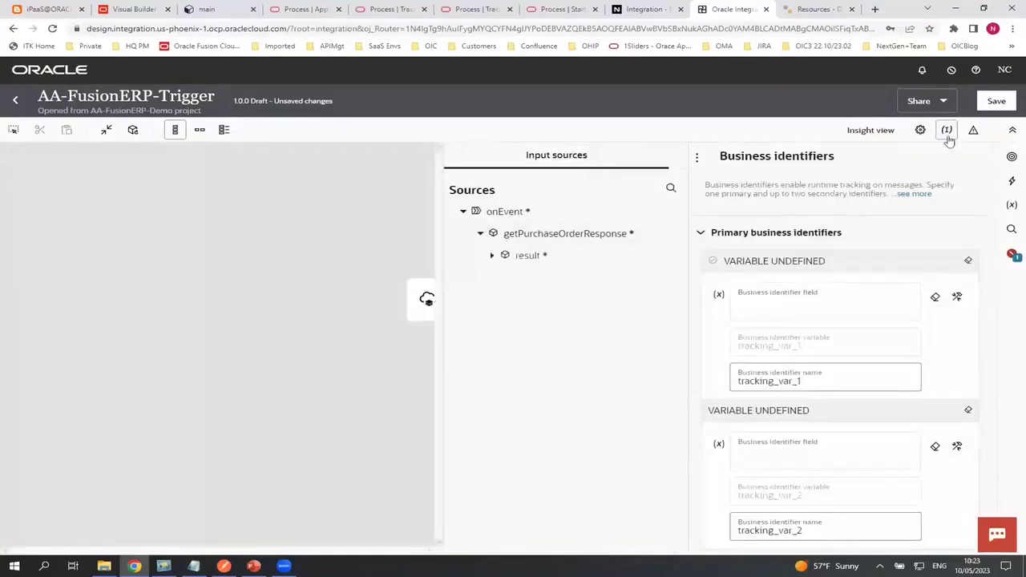
{"action": "left_click", "coordinate": [492, 257]}
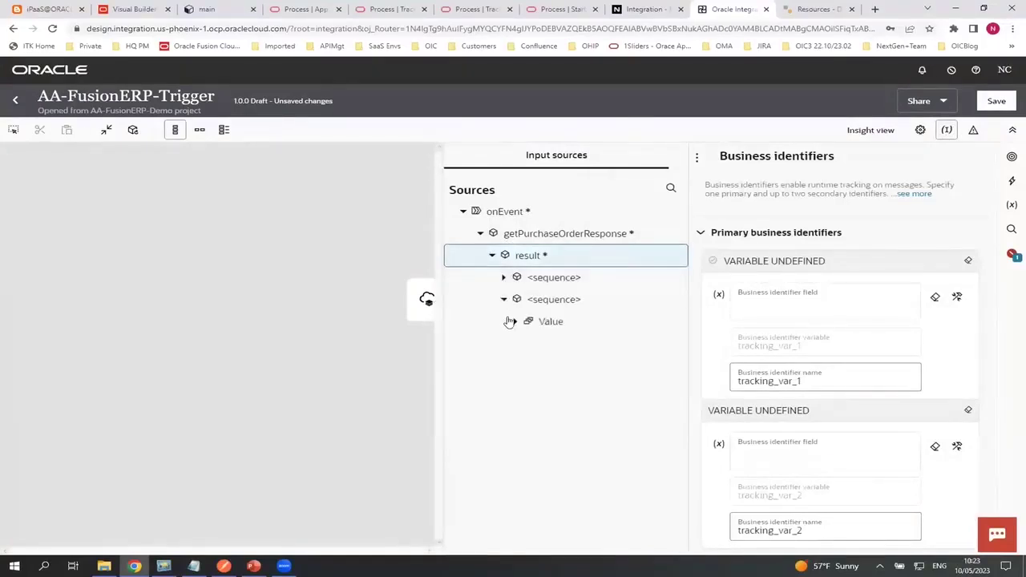
{"action": "left_click", "coordinate": [511, 322]}
{"action": "left_click", "coordinate": [513, 323]}
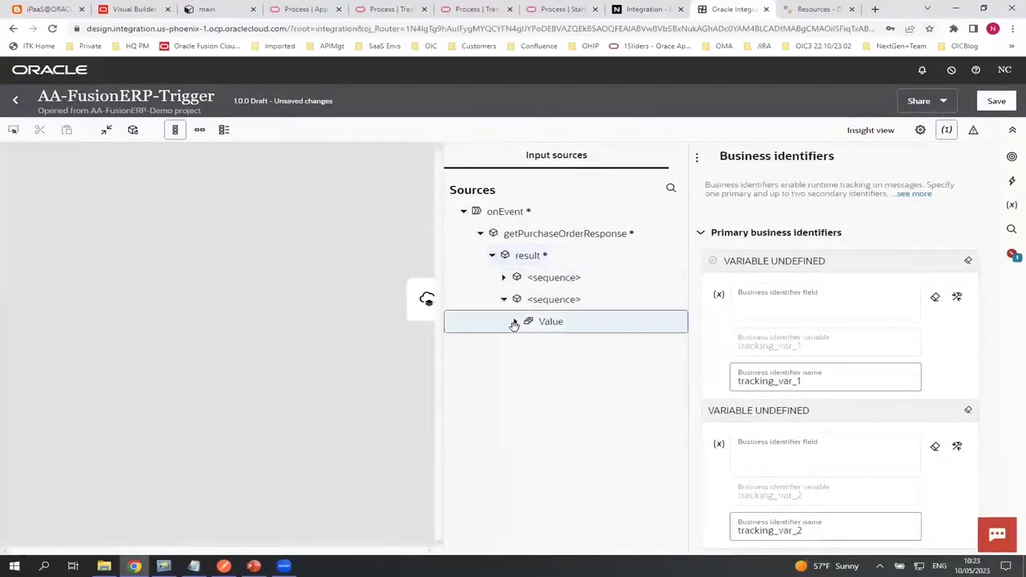
{"action": "left_click", "coordinate": [515, 322]}
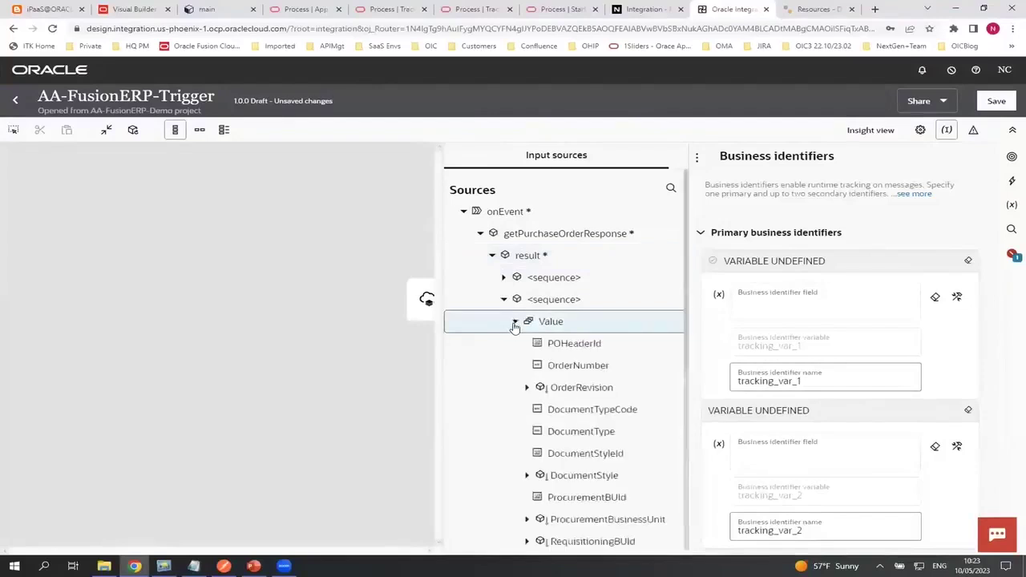
Make POHeaderId the primary identifier and OrderNumber the second, then return to the canvas
{"action": "left_click_drag", "start_coordinate": [537, 343], "coordinate": [822, 303]}
{"action": "left_click_drag", "start_coordinate": [537, 366], "coordinate": [800, 414]}
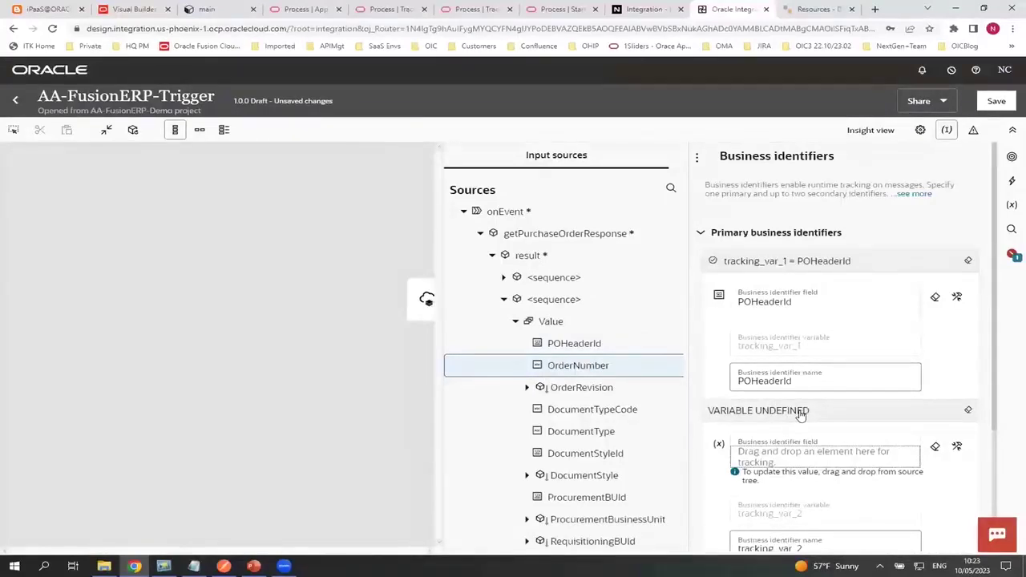
{"action": "left_click_drag", "start_coordinate": [569, 366], "coordinate": [750, 445]}
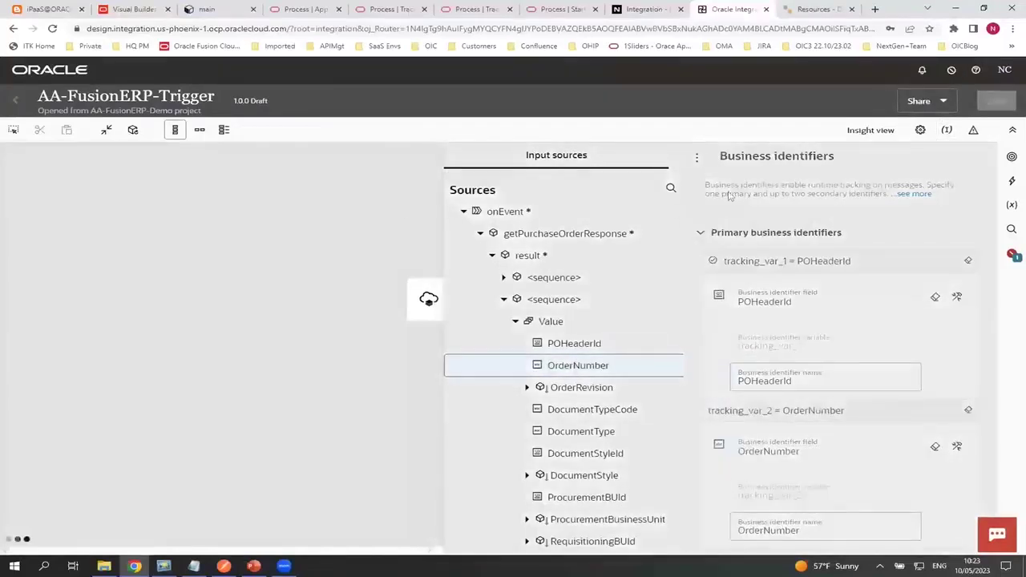
{"action": "left_click", "coordinate": [358, 222]}
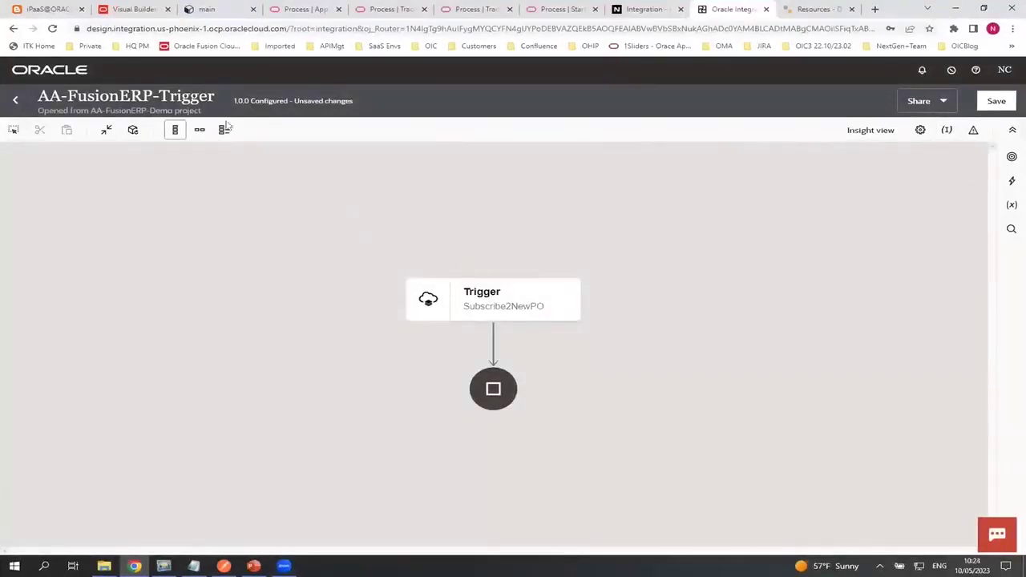
Add an AA-FusionERP endpoint named CreateX to query, create, update or delete information
{"action": "left_click", "coordinate": [1011, 159]}
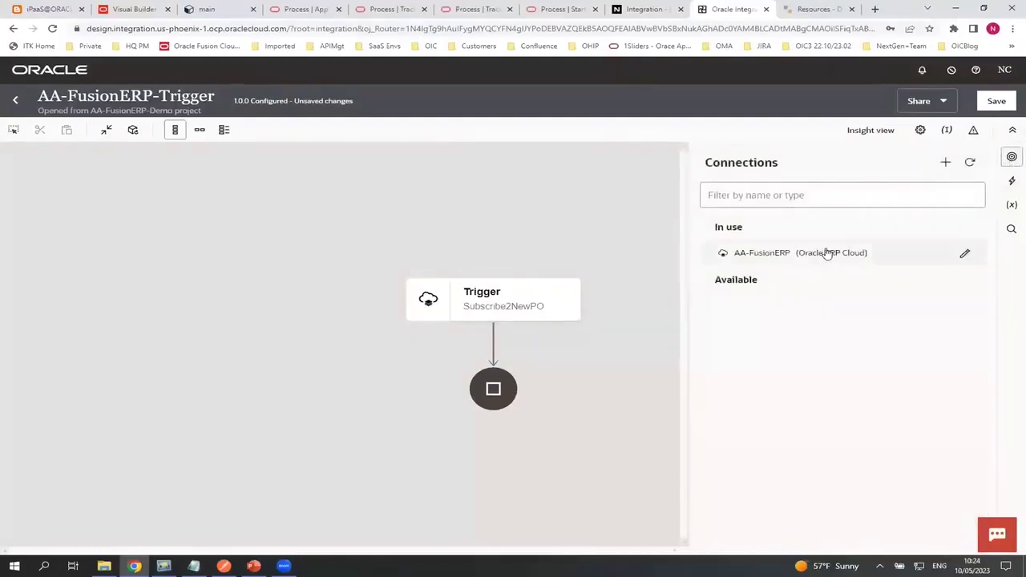
{"action": "left_click", "coordinate": [492, 345]}
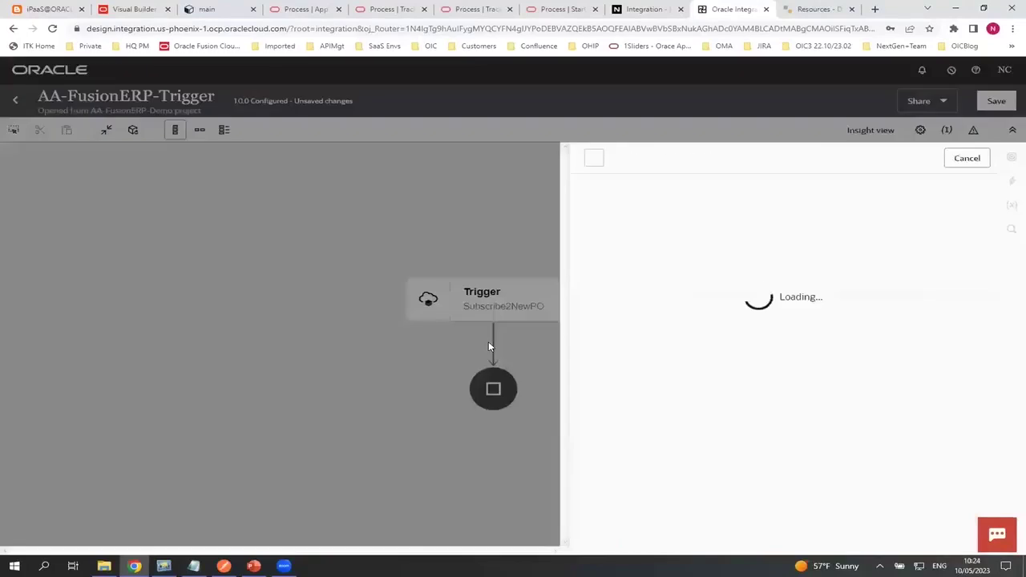
{"action": "left_click", "coordinate": [621, 323]}
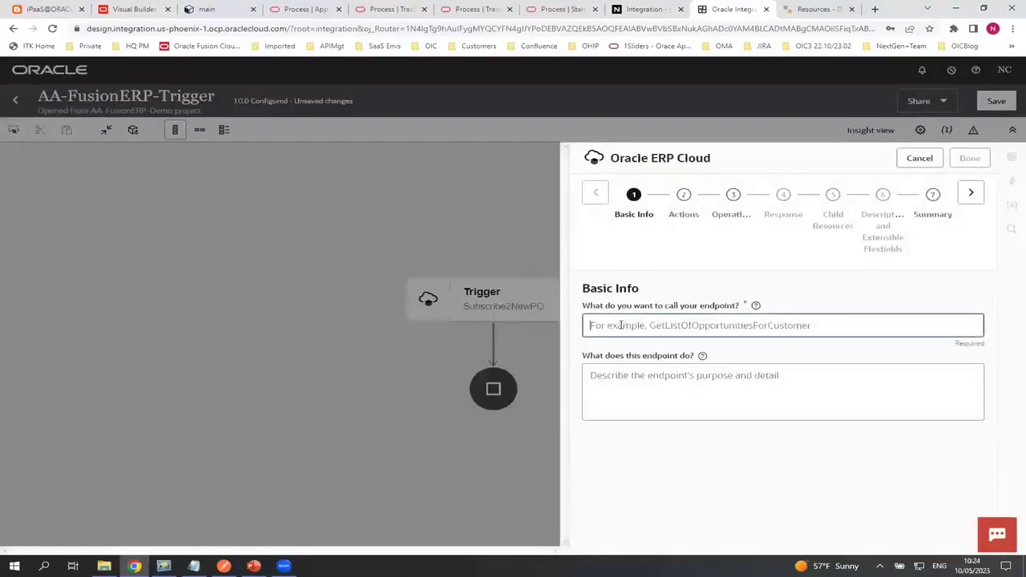
{"action": "type", "text": "Create"}
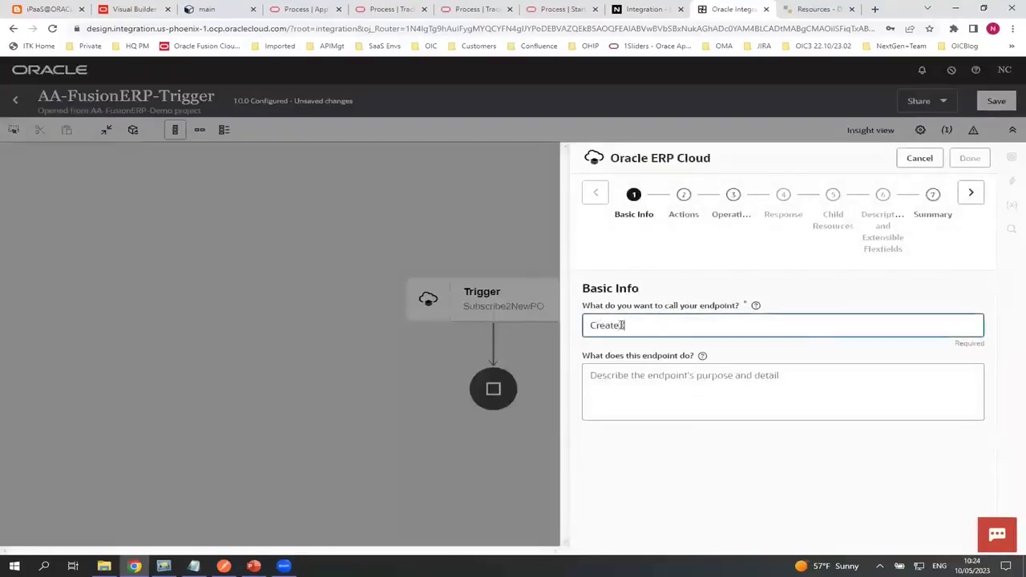
{"action": "type", "text": "X"}
{"action": "left_click", "coordinate": [971, 194]}
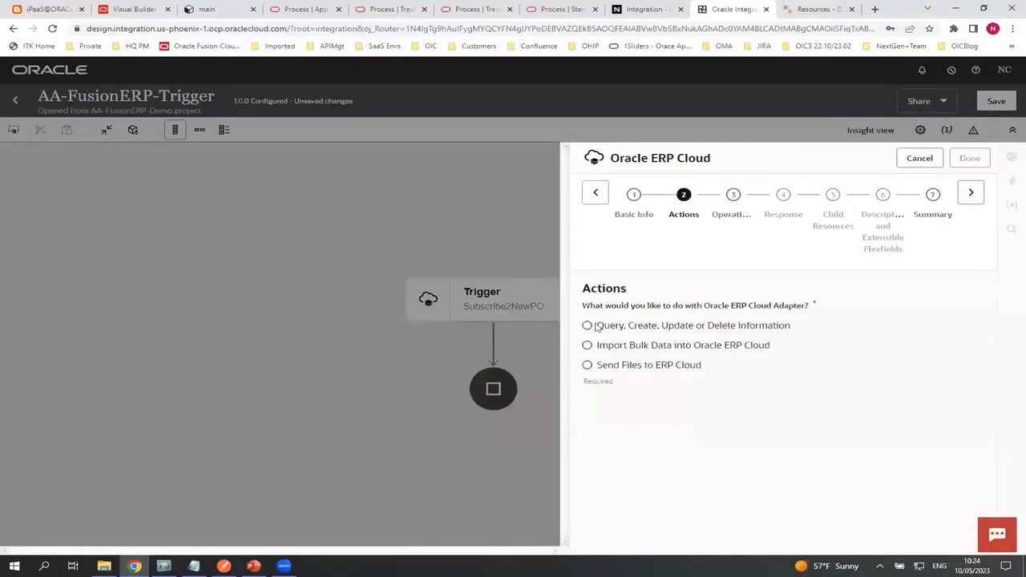
{"action": "left_click", "coordinate": [587, 327]}
{"action": "left_click", "coordinate": [971, 195]}
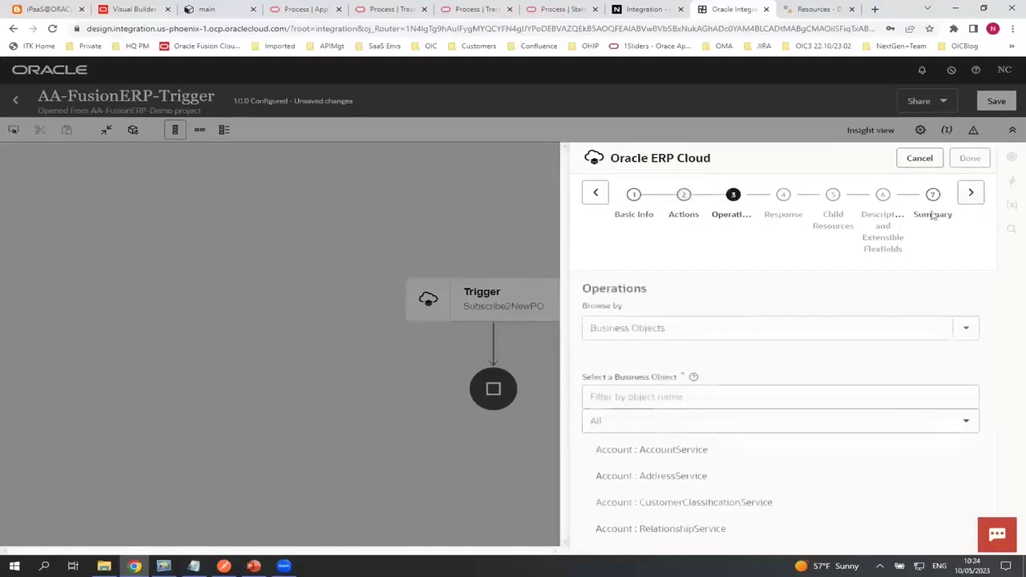
Browse Business (REST) Resources in fscmRestApp, then cancel the wizard and leave the integration
{"action": "left_click", "coordinate": [650, 330]}
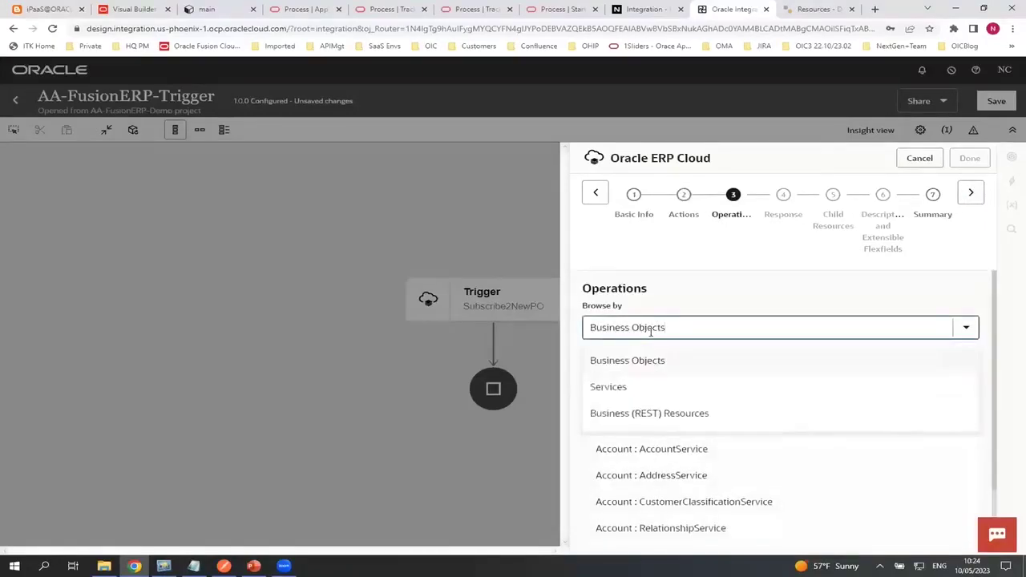
{"action": "left_click", "coordinate": [646, 413]}
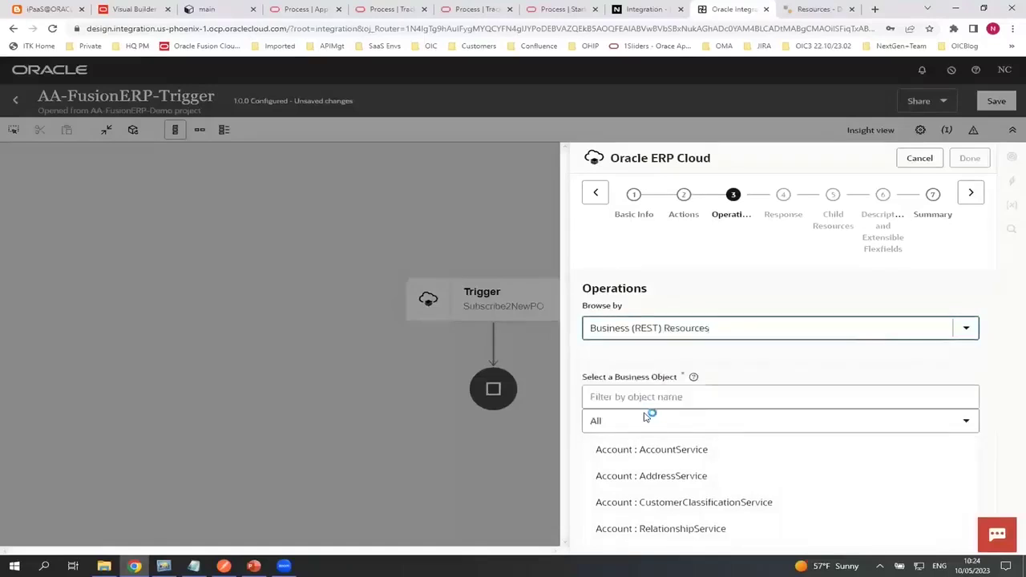
{"action": "left_click", "coordinate": [649, 397]}
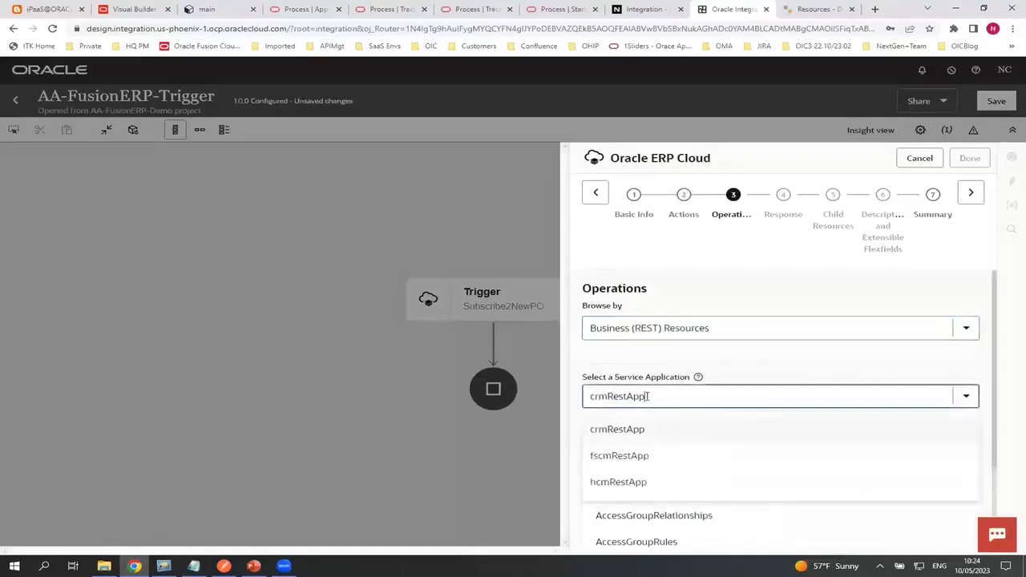
{"action": "left_click", "coordinate": [635, 456]}
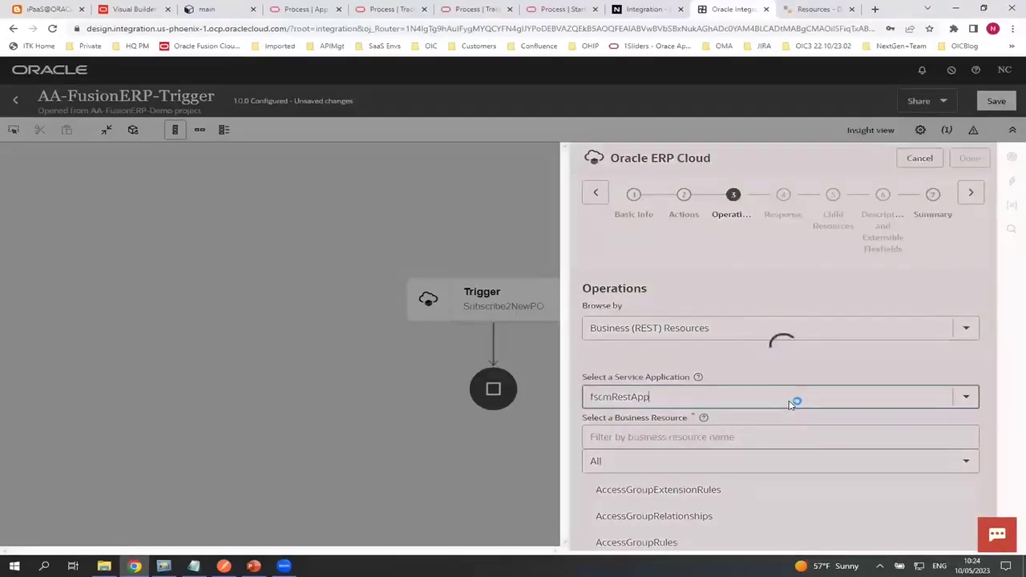
{"action": "scroll", "coordinate": [788, 400], "scroll_direction": "down", "scroll_amount": 2}
{"action": "scroll", "coordinate": [733, 404], "scroll_direction": "down", "scroll_amount": 2}
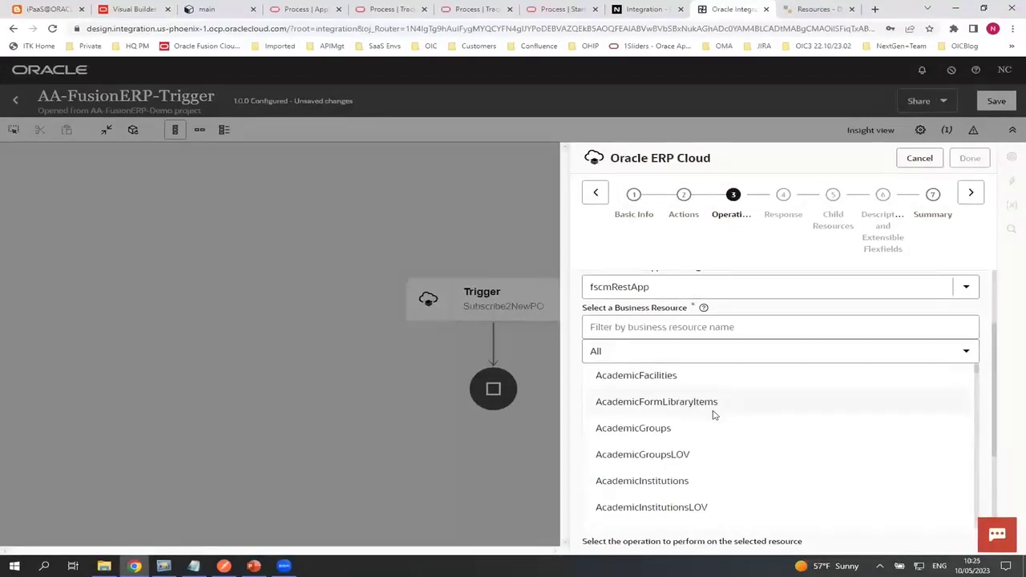
{"action": "scroll", "coordinate": [714, 415], "scroll_direction": "down", "scroll_amount": 2}
{"action": "left_click", "coordinate": [918, 158]}
{"action": "left_click", "coordinate": [15, 99]}
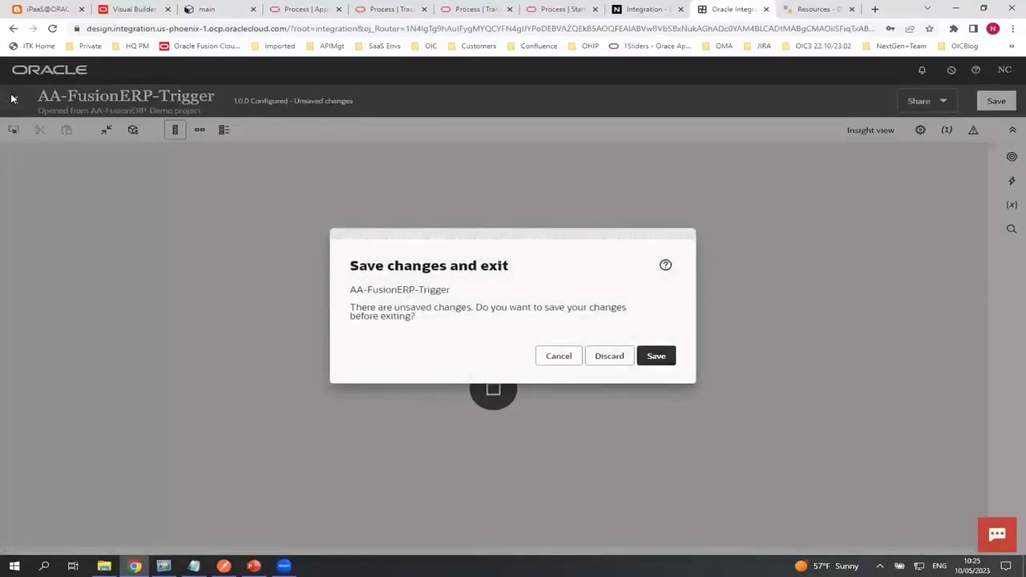
Discard the unsaved changes and open the Design > Integrations list of 31 integrations
{"action": "left_click", "coordinate": [603, 358]}
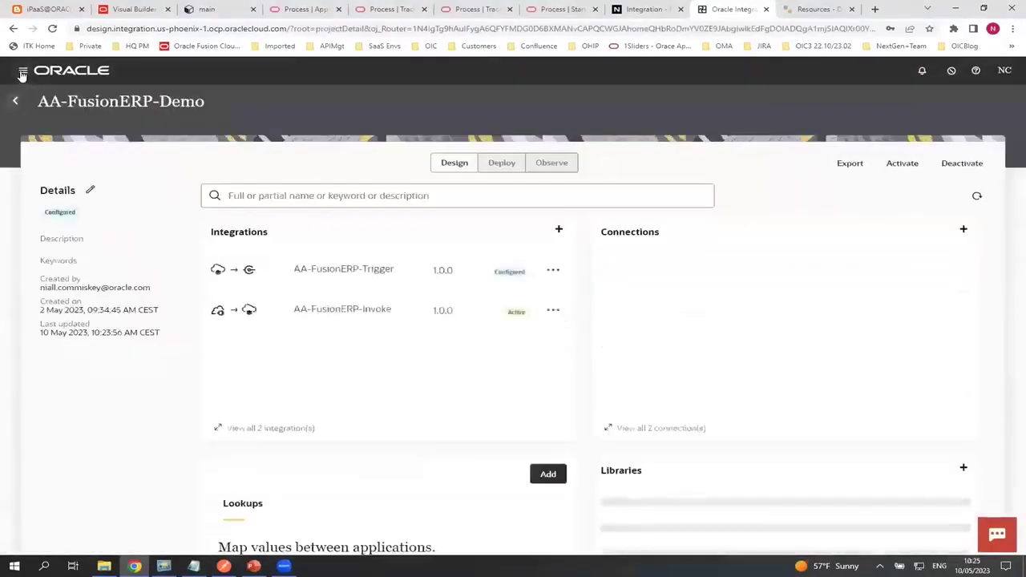
{"action": "left_click", "coordinate": [22, 73]}
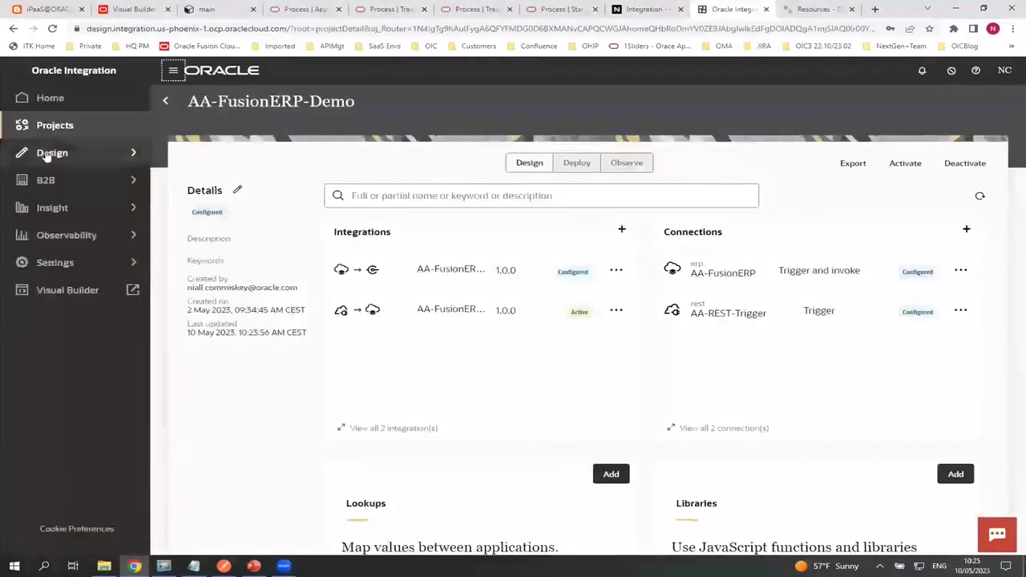
{"action": "left_click", "coordinate": [46, 154]}
{"action": "left_click", "coordinate": [40, 104]}
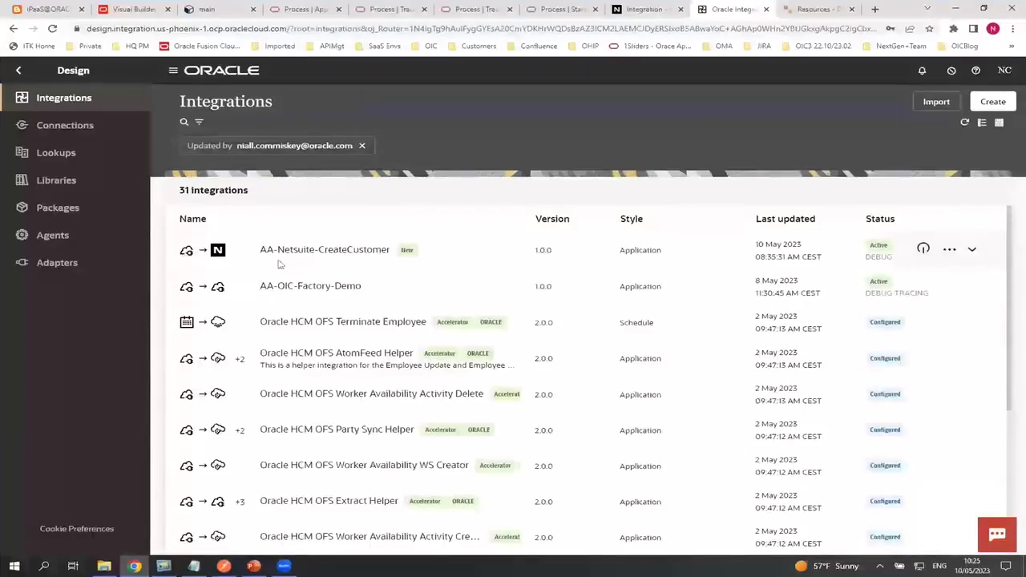
Test-run AA-Netsuite-CreateCustomer with its sample JSON body, get 200 OK, and open the instance
{"action": "left_click", "coordinate": [949, 249]}
{"action": "left_click", "coordinate": [885, 365]}
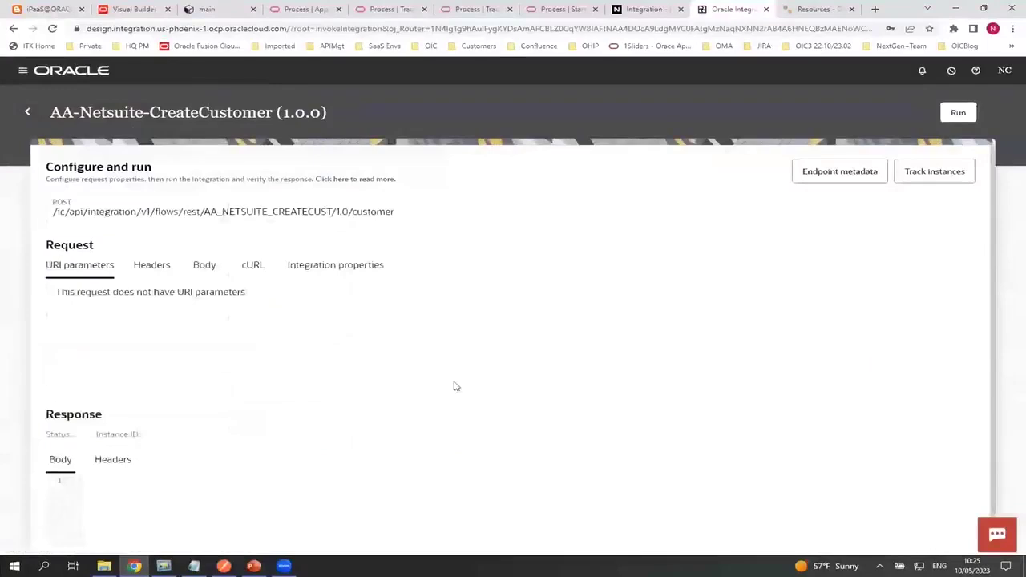
{"action": "left_click", "coordinate": [206, 267]}
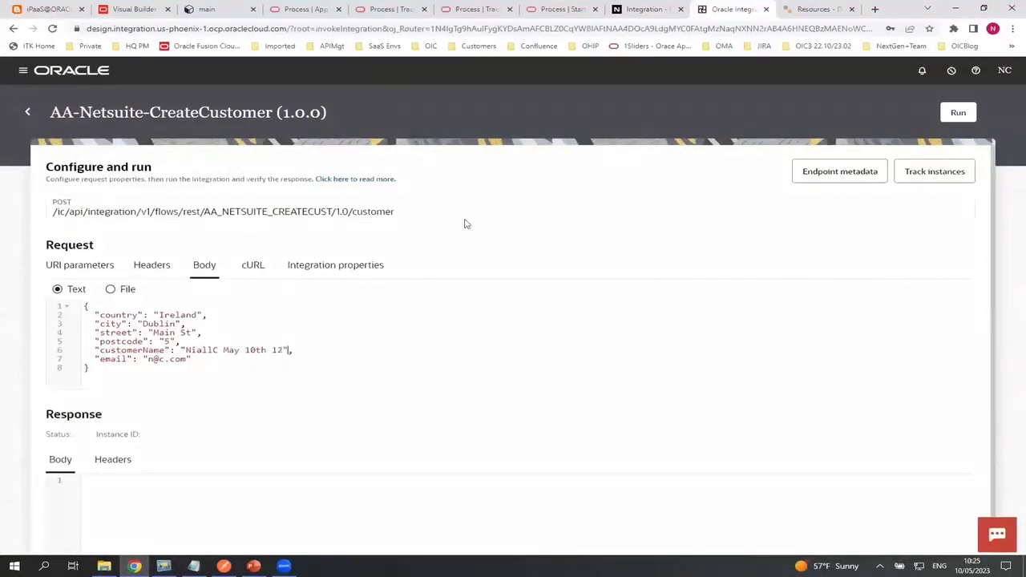
{"action": "left_click", "coordinate": [958, 114]}
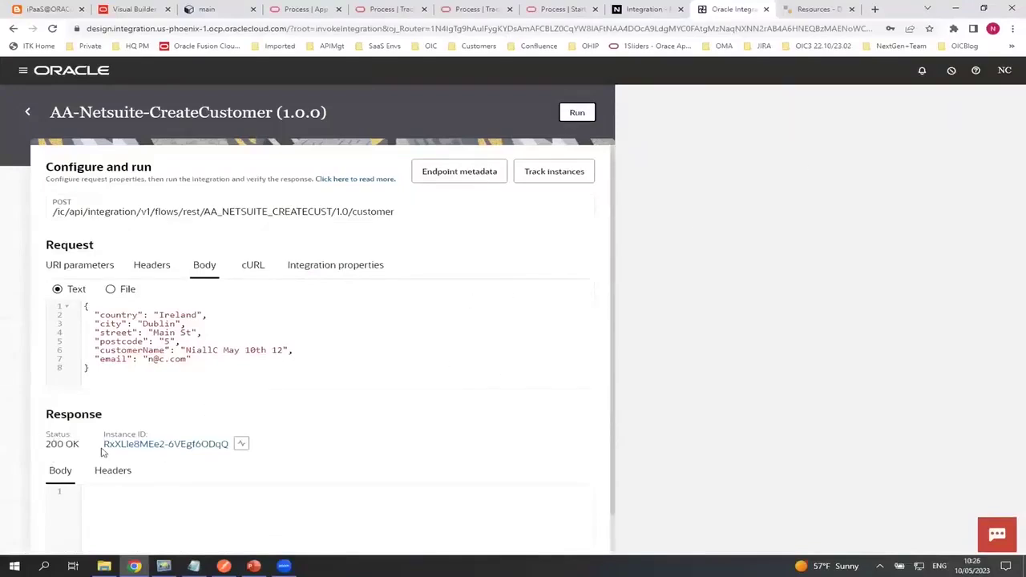
{"action": "left_click", "coordinate": [133, 445]}
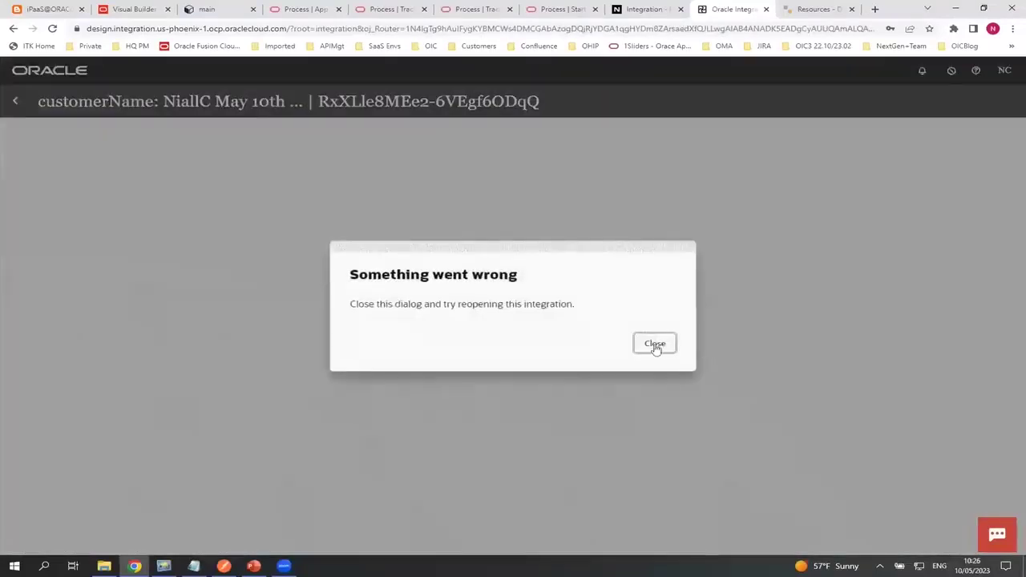
Dismiss the error and inspect the succeeded instance's details under Observability > Instances
{"action": "left_click", "coordinate": [647, 350]}
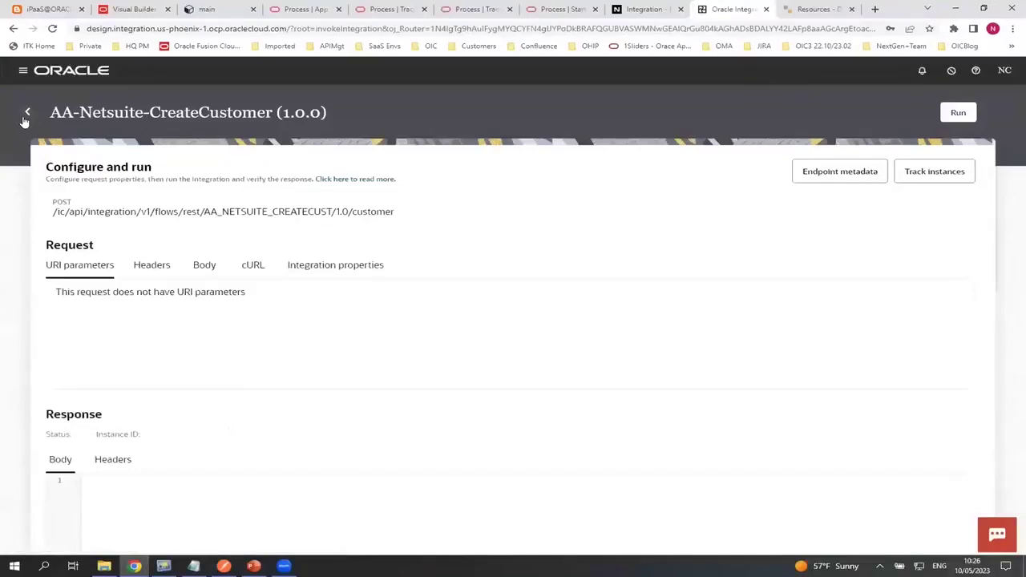
{"action": "left_click", "coordinate": [22, 71]}
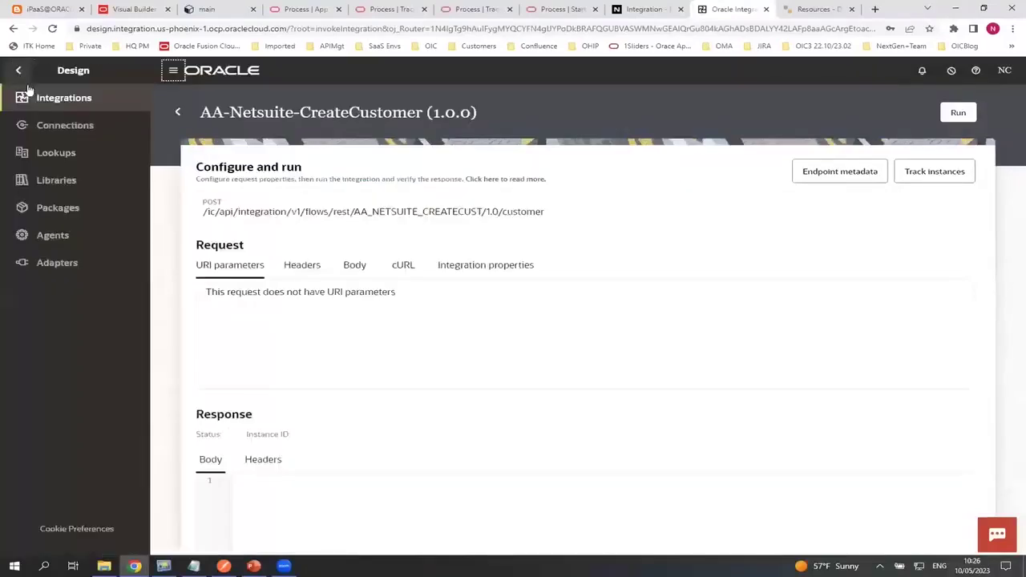
{"action": "left_click", "coordinate": [18, 70]}
{"action": "left_click", "coordinate": [44, 234]}
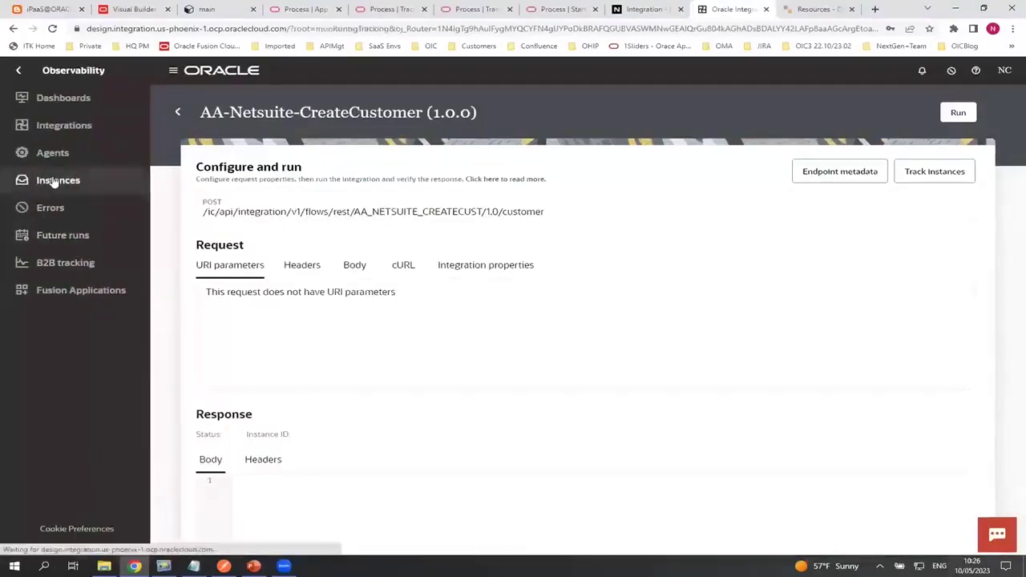
{"action": "left_click", "coordinate": [53, 180]}
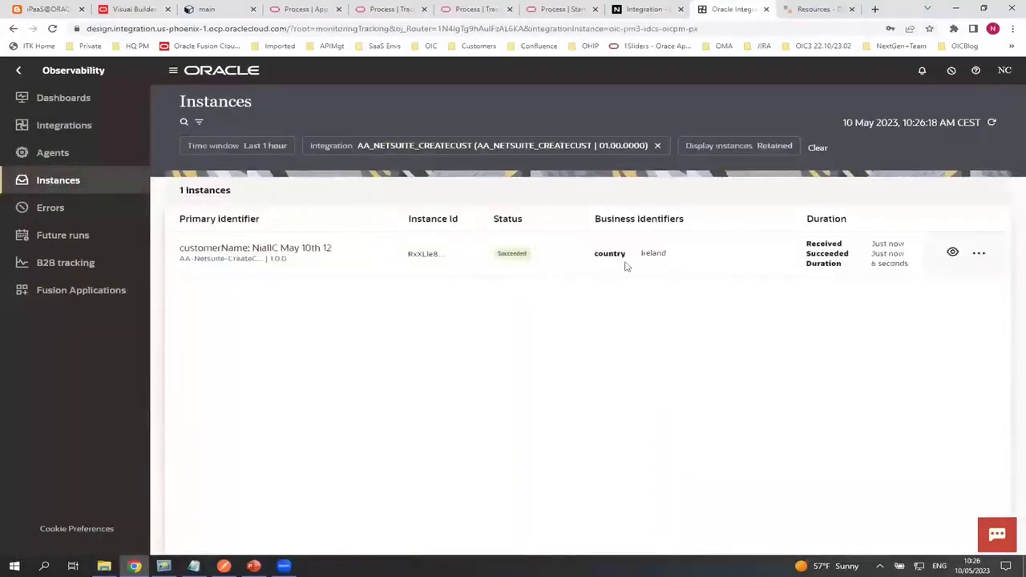
{"action": "left_click", "coordinate": [230, 250]}
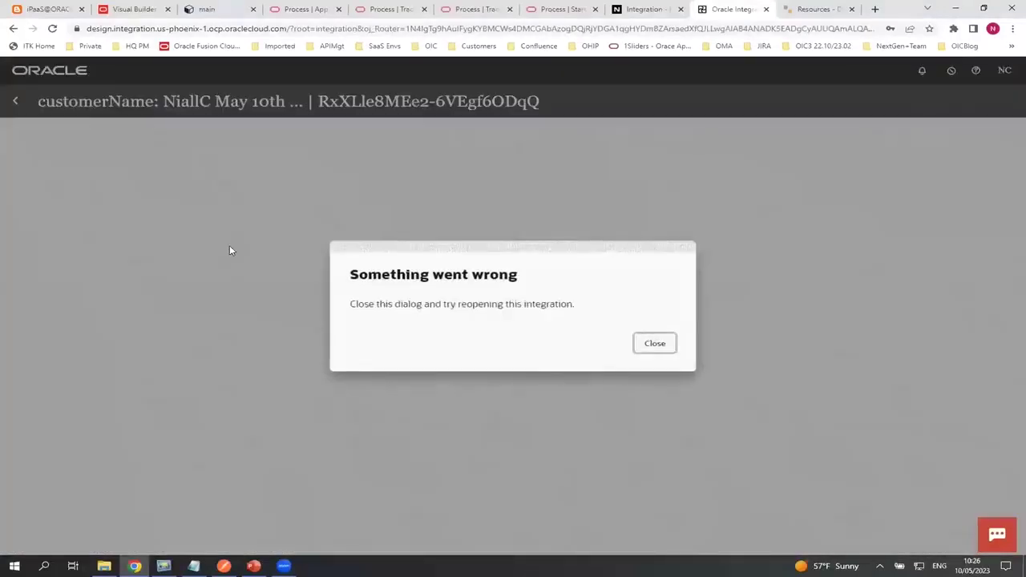
{"action": "left_click", "coordinate": [658, 343]}
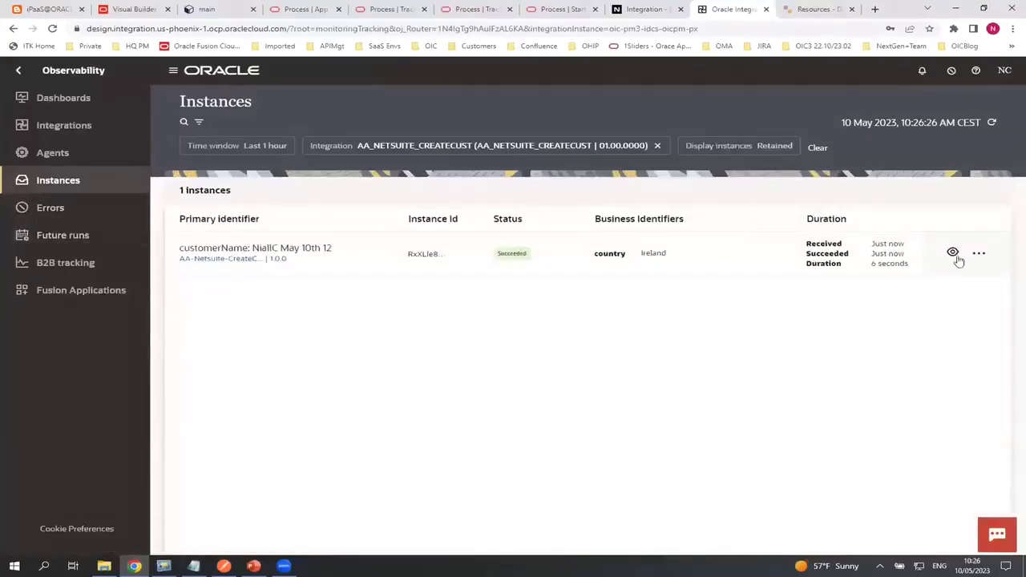
{"action": "left_click", "coordinate": [949, 255]}
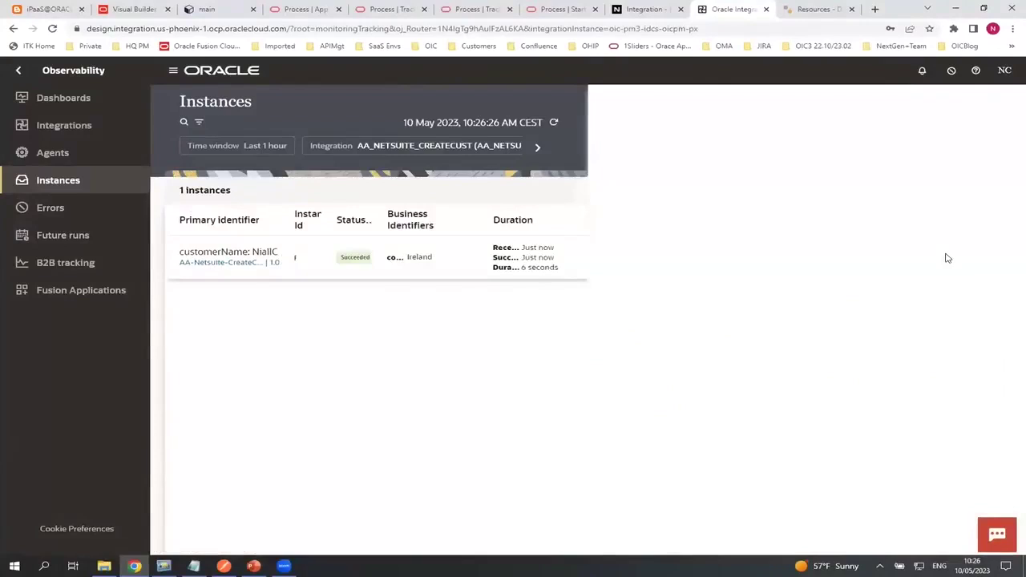
{"action": "left_click", "coordinate": [214, 254]}
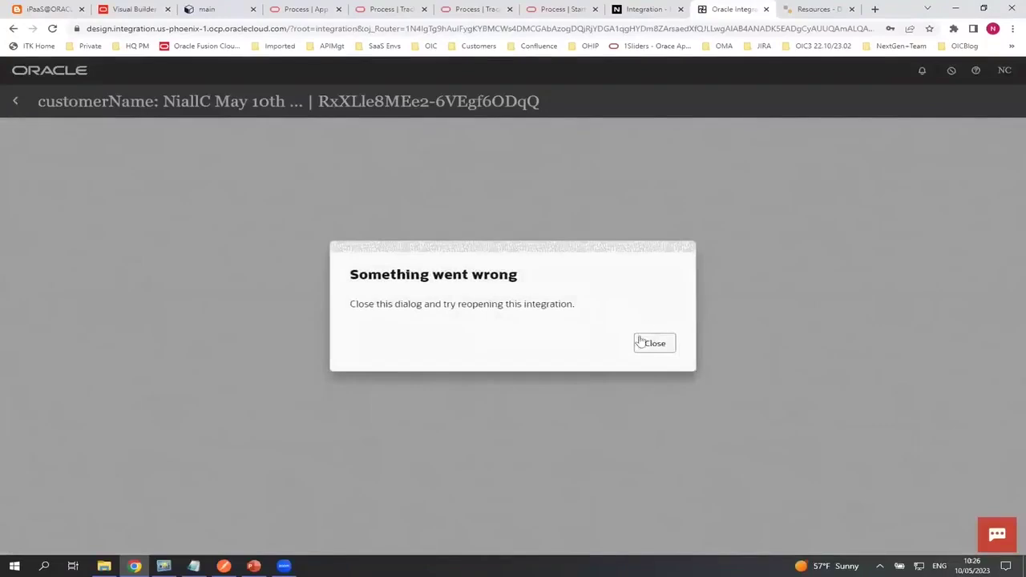
Open the Observability Integrations overview showing AA-Netsuite-CreateCustomer with 1 received and succeeded
{"action": "left_click", "coordinate": [16, 102]}
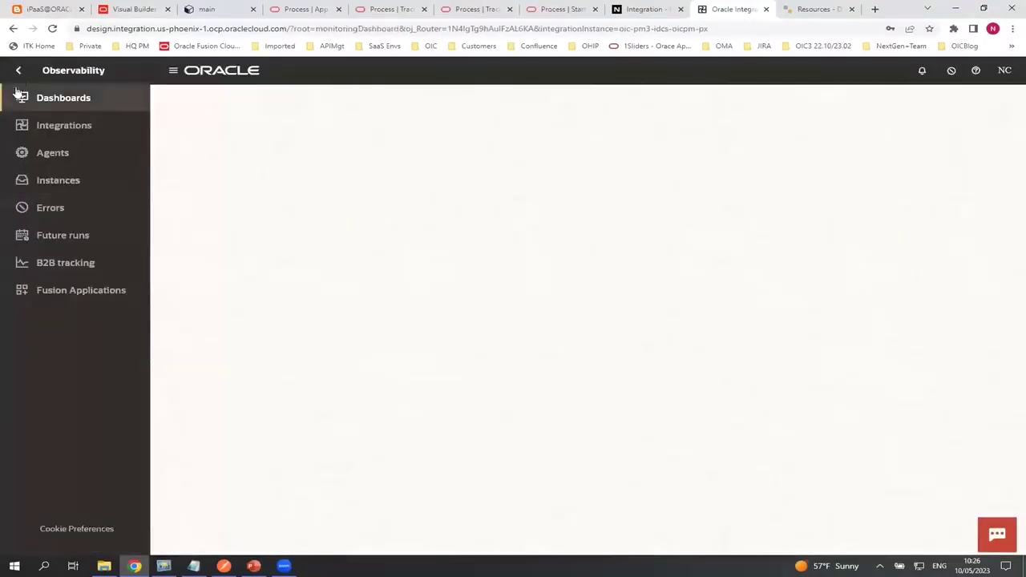
{"action": "left_click", "coordinate": [19, 70]}
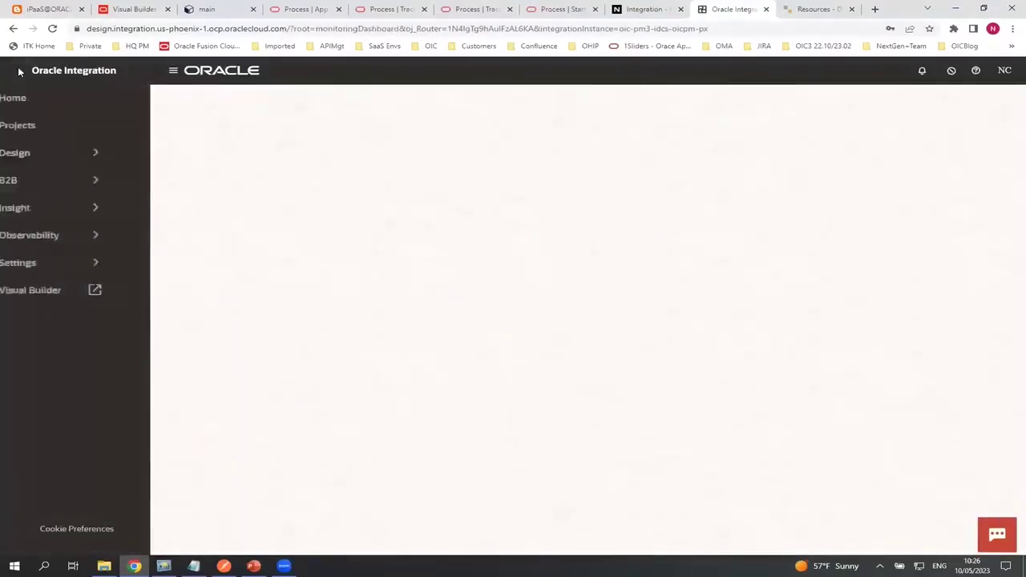
{"action": "left_click", "coordinate": [57, 163]}
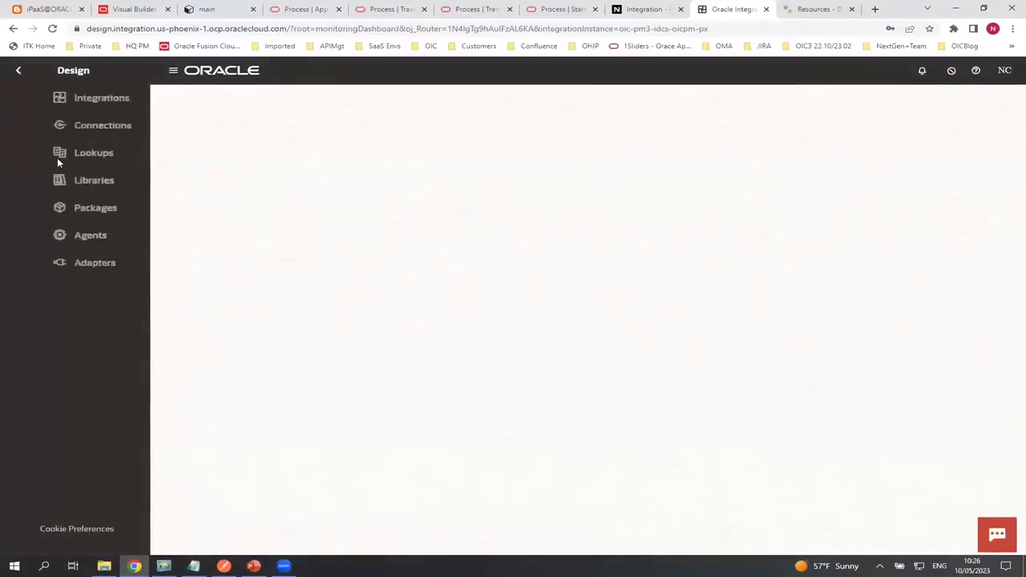
{"action": "left_click", "coordinate": [19, 70]}
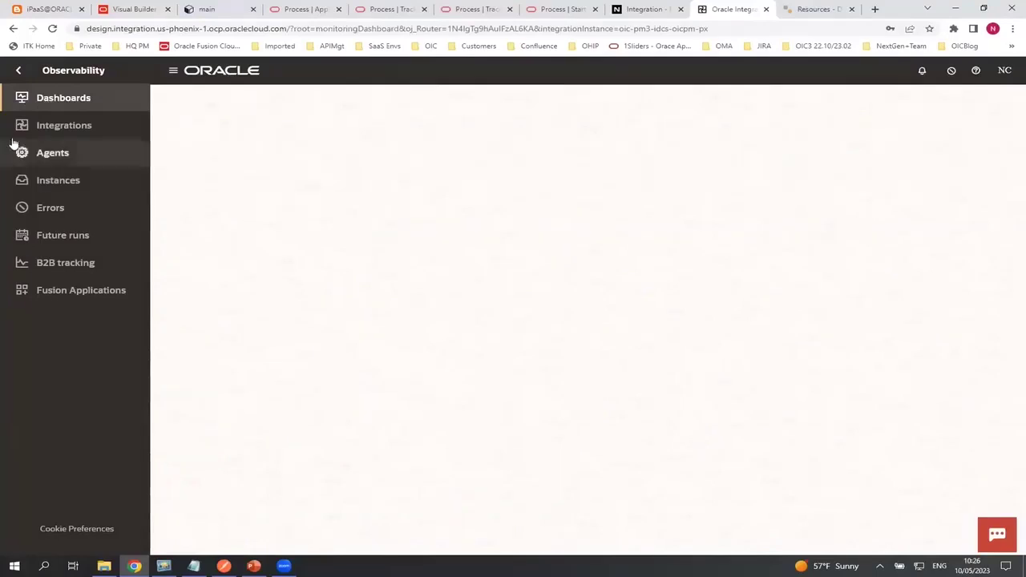
{"action": "left_click", "coordinate": [40, 130]}
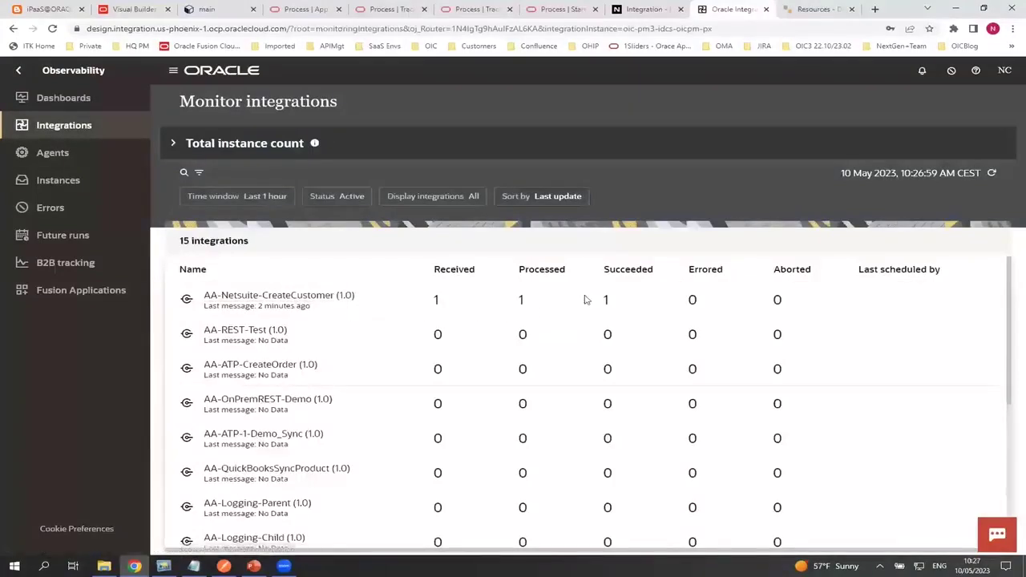
Widen the instance list to the last 32 days and drop the CreateCustomer integration filter
{"action": "left_click", "coordinate": [42, 181]}
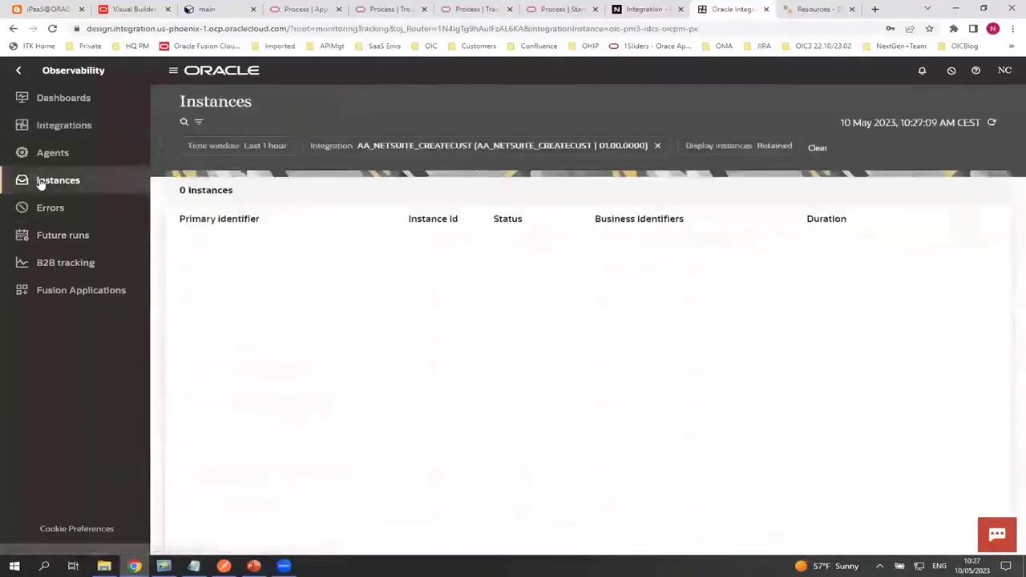
{"action": "left_click", "coordinate": [197, 122]}
{"action": "left_click", "coordinate": [234, 214]}
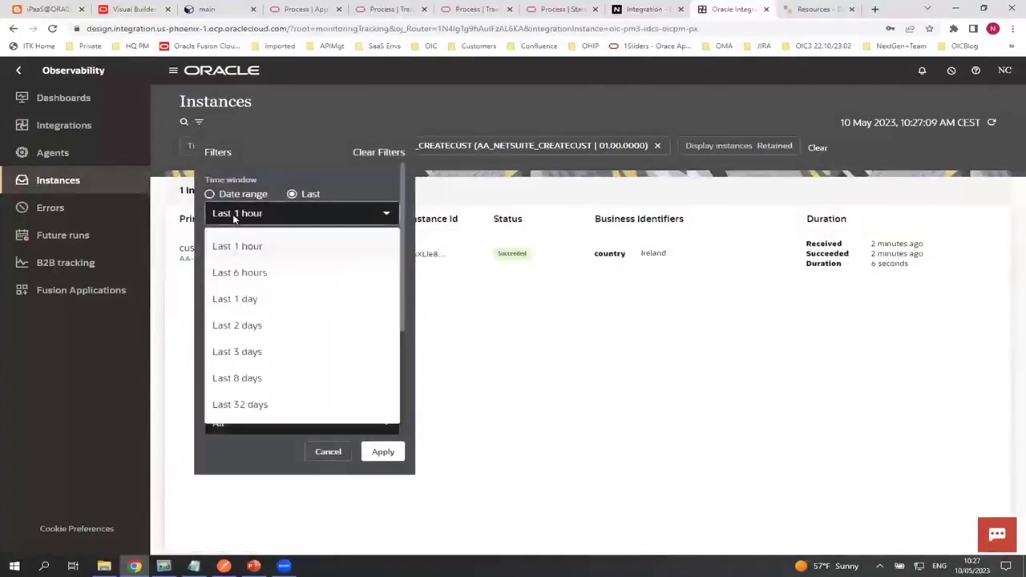
{"action": "left_click", "coordinate": [252, 405]}
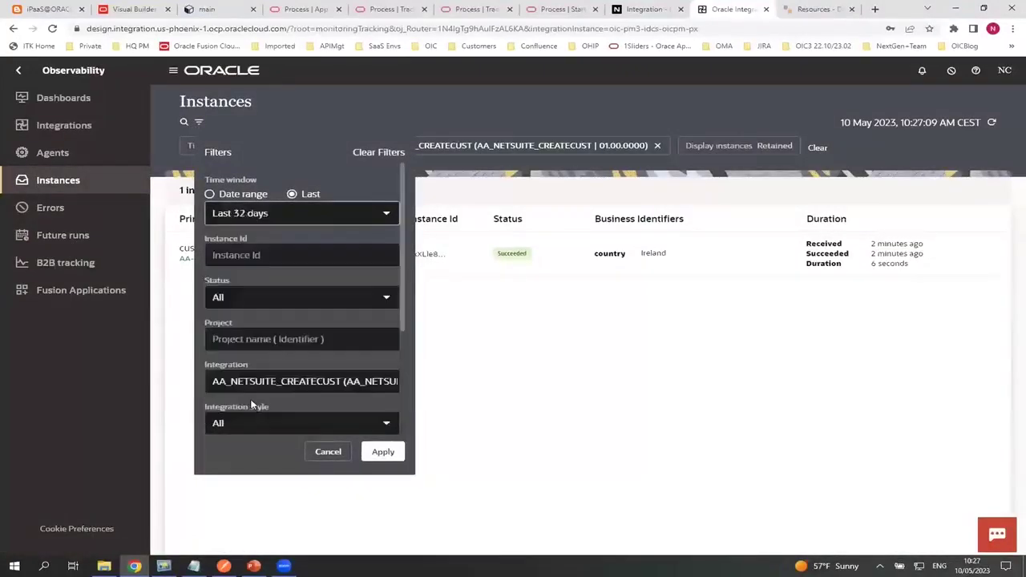
{"action": "left_click", "coordinate": [370, 453]}
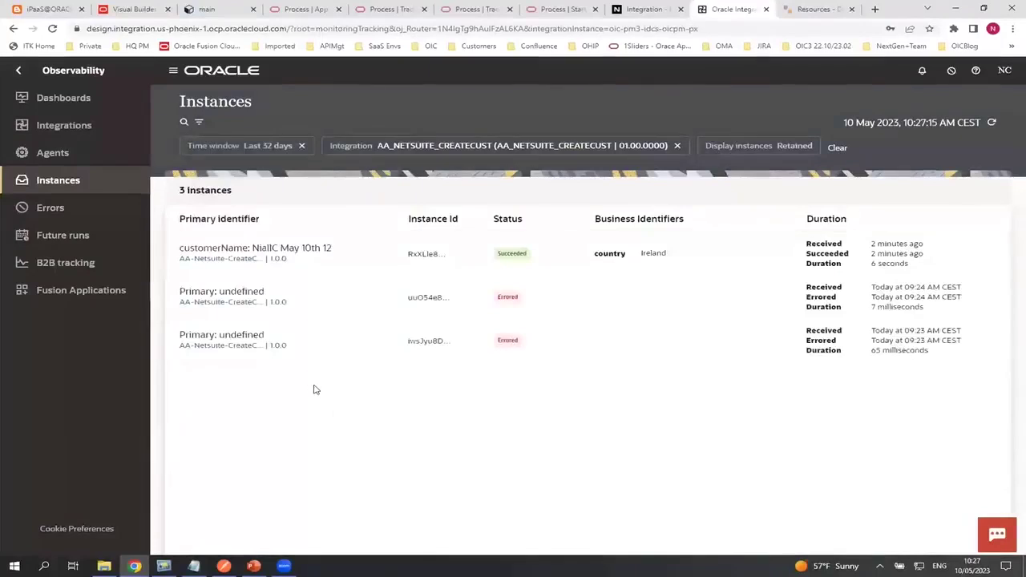
{"action": "left_click", "coordinate": [676, 147]}
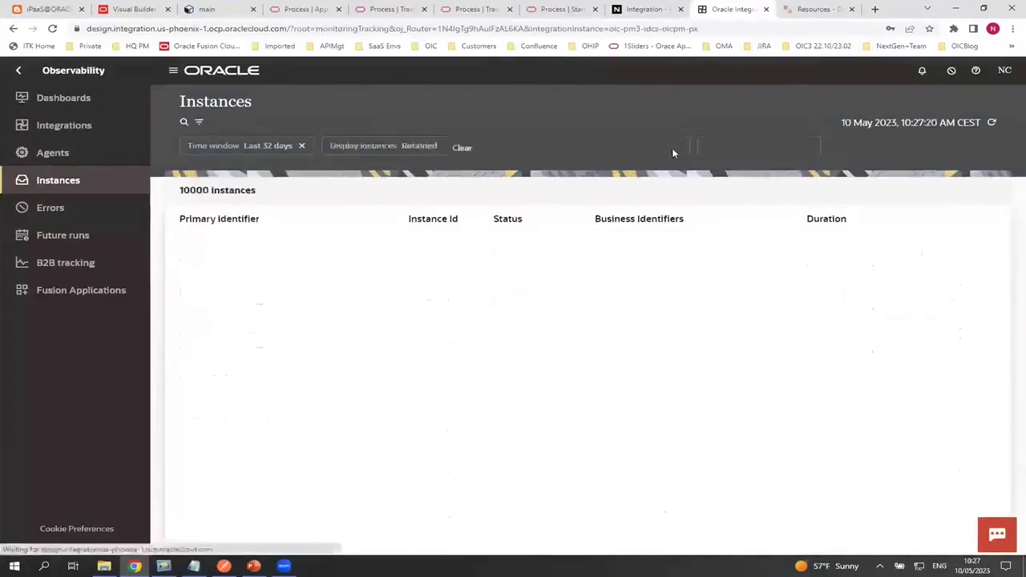
Inspect the POHeaderId 472841 instance, dismiss its error, and return to the main menu
{"action": "scroll", "coordinate": [335, 426], "scroll_direction": "down", "scroll_amount": 3}
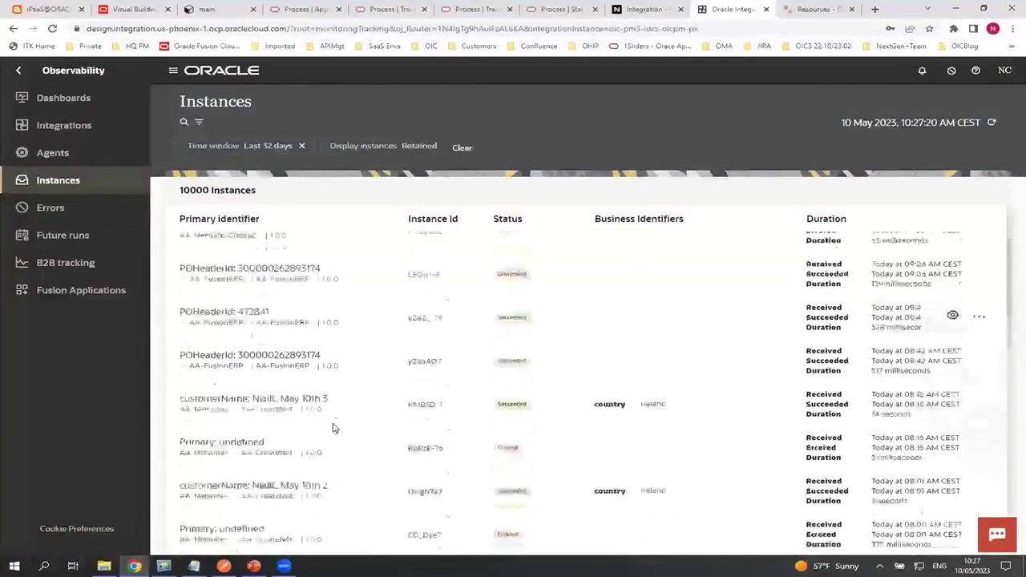
{"action": "left_click", "coordinate": [210, 312]}
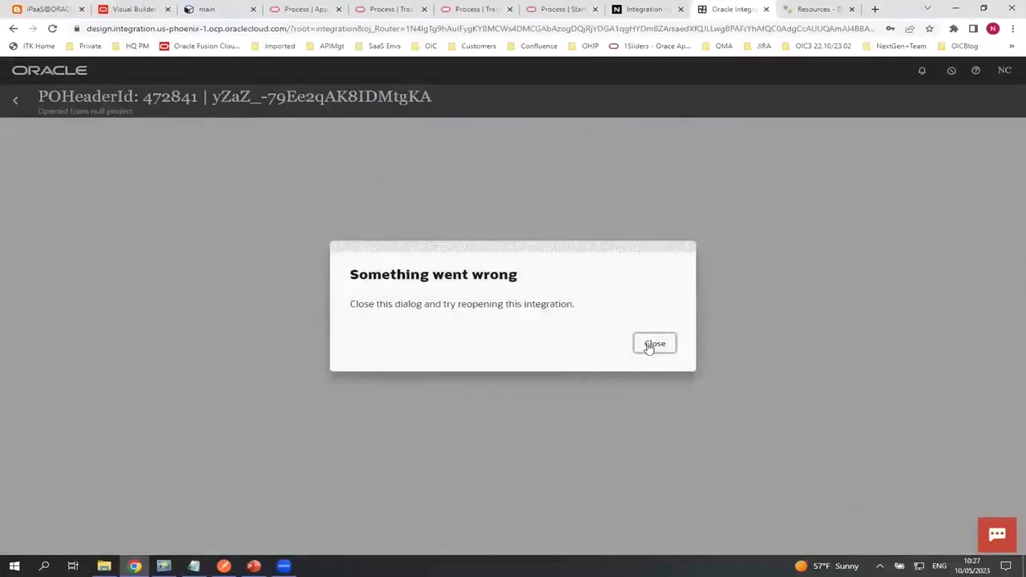
{"action": "left_click", "coordinate": [650, 343]}
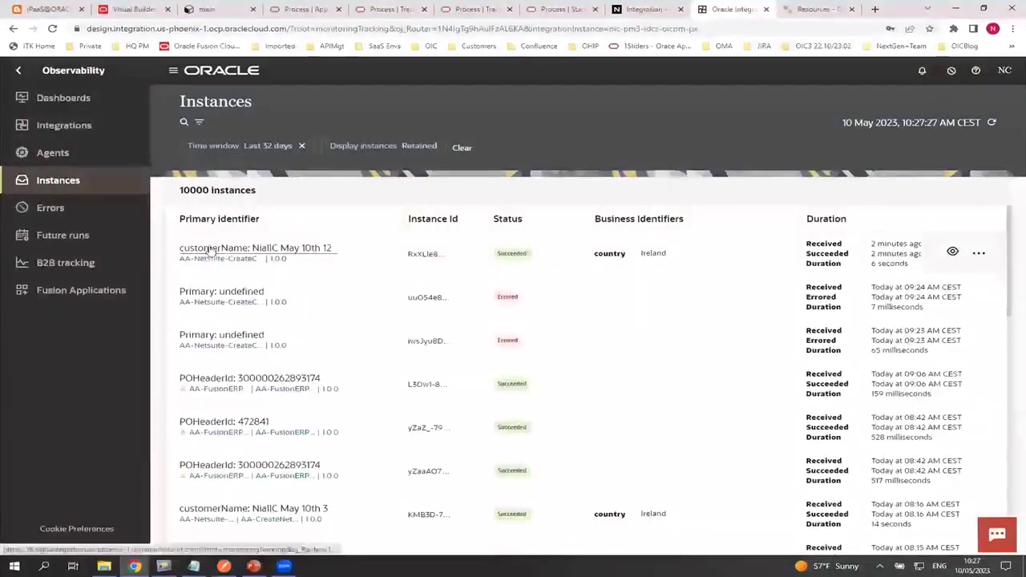
{"action": "scroll", "coordinate": [220, 410], "scroll_direction": "down", "scroll_amount": 3}
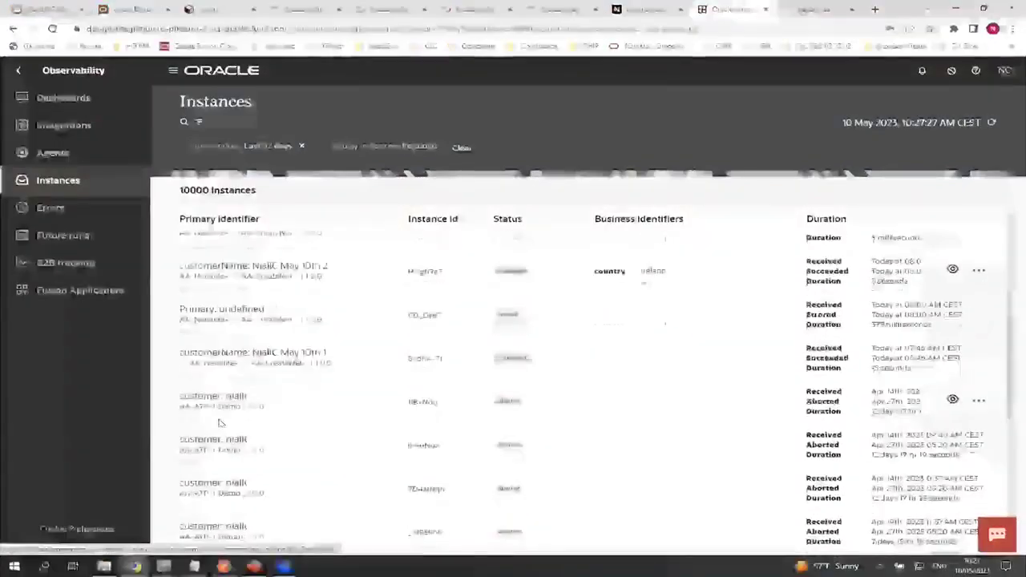
{"action": "scroll", "coordinate": [215, 397], "scroll_direction": "up", "scroll_amount": 3}
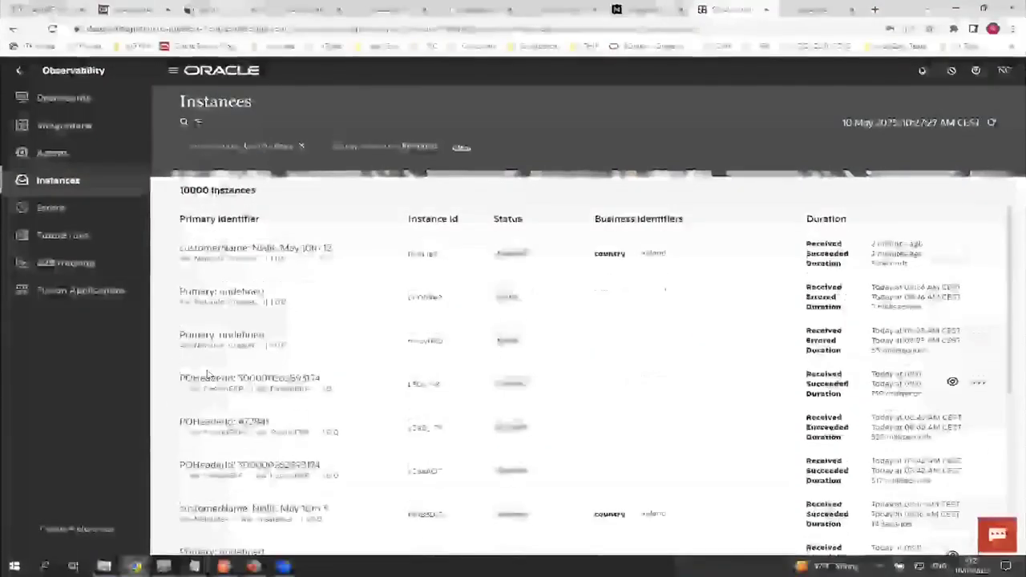
{"action": "left_click", "coordinate": [16, 71]}
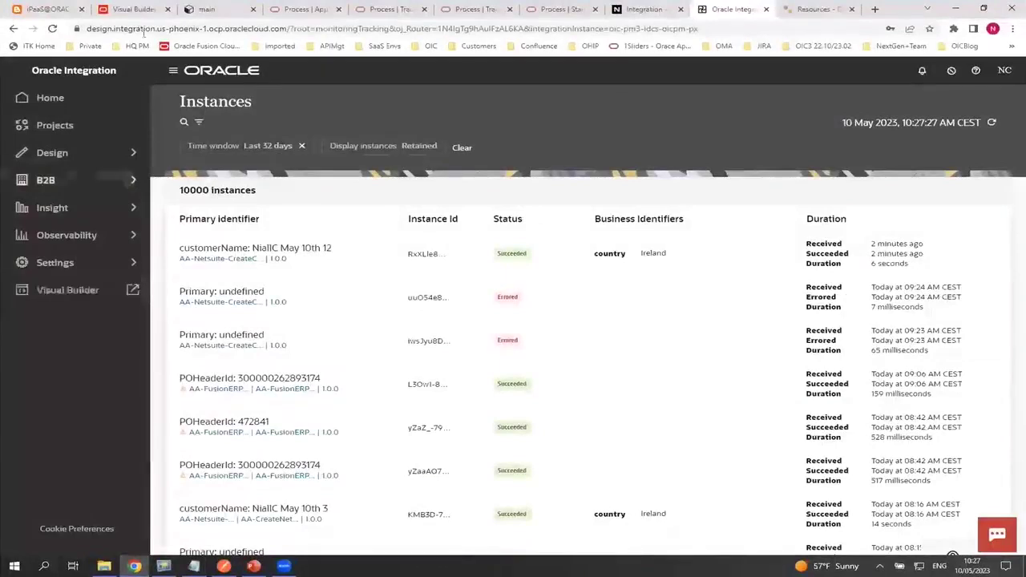
In Visual Builder, review the fields of the Customer business object
{"action": "left_click", "coordinate": [130, 8]}
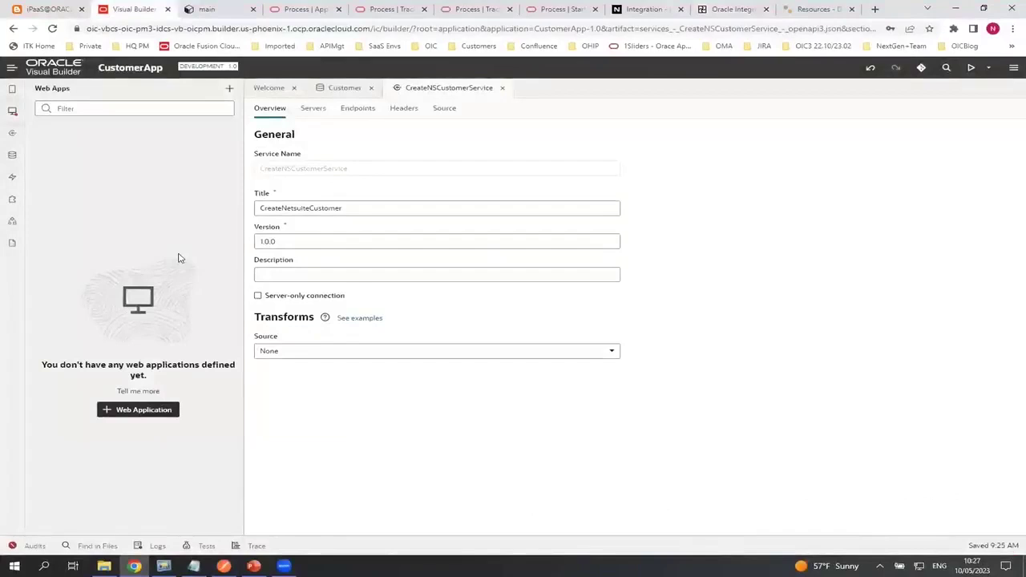
{"action": "left_click", "coordinate": [13, 157]}
{"action": "left_click", "coordinate": [61, 163]}
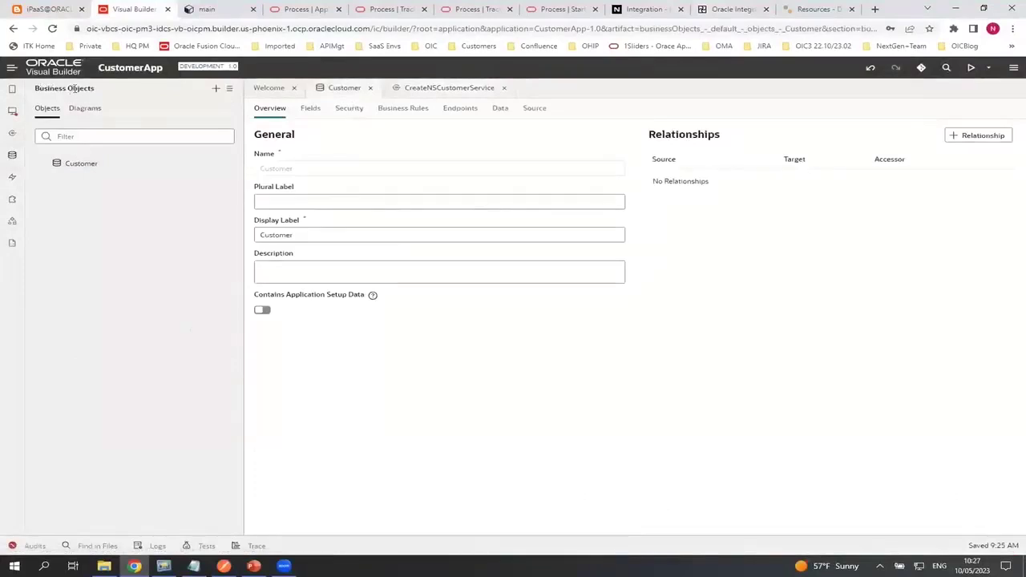
{"action": "left_click", "coordinate": [309, 108]}
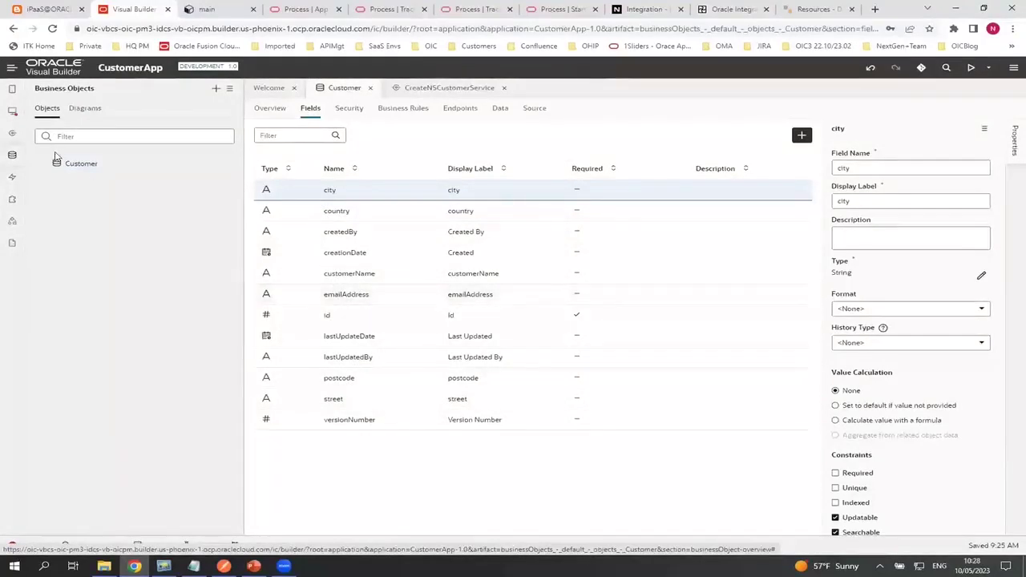
Create a new web application named CustomerApp
{"action": "left_click", "coordinate": [11, 111]}
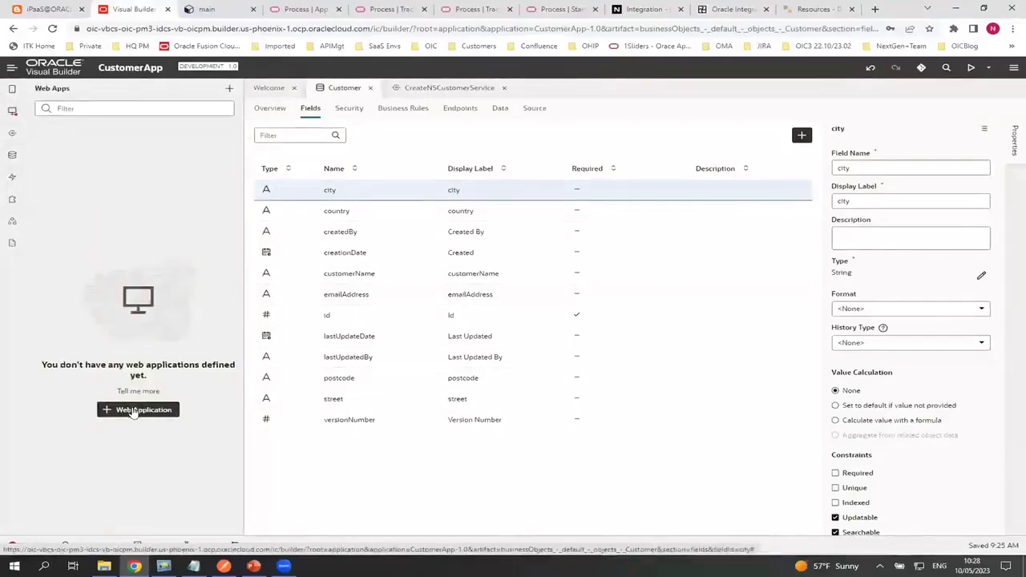
{"action": "left_click", "coordinate": [137, 410]}
{"action": "type", "text": "CustomerApp"}
{"action": "left_click", "coordinate": [745, 484]}
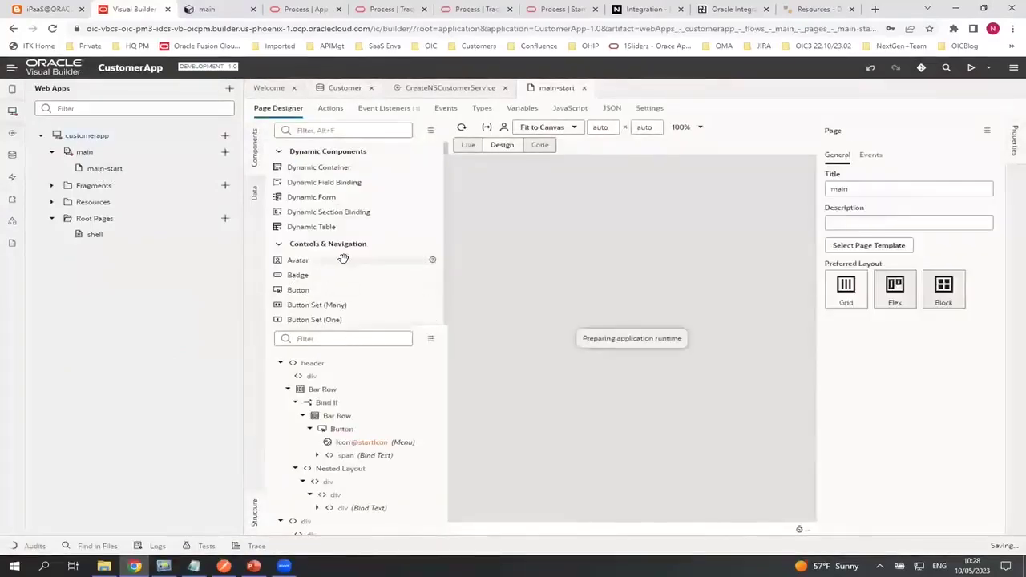
Place a Table on the main page and choose Customer as its data source
{"action": "scroll", "coordinate": [341, 260], "scroll_direction": "down", "scroll_amount": 5}
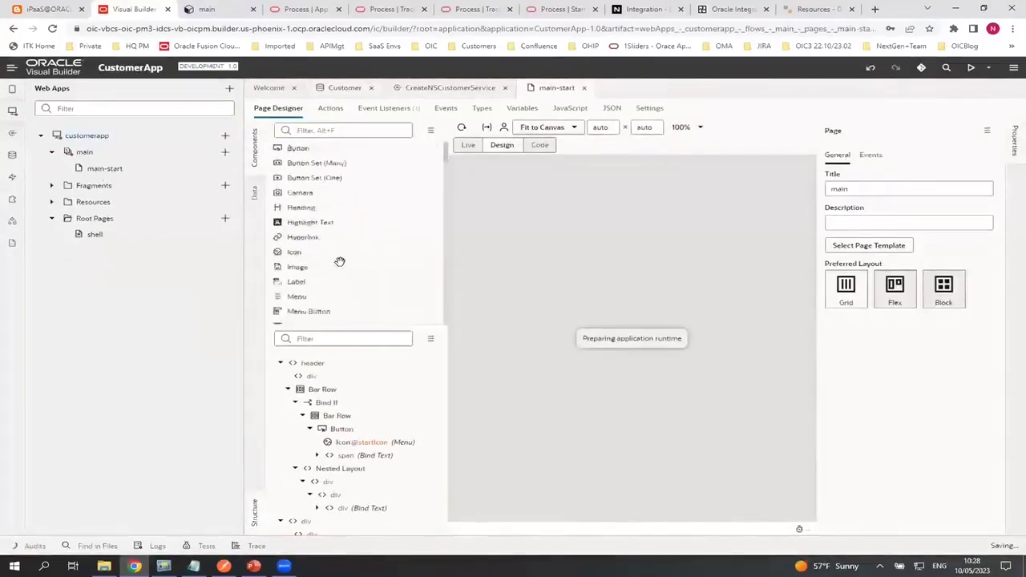
{"action": "scroll", "coordinate": [333, 288], "scroll_direction": "down", "scroll_amount": 3}
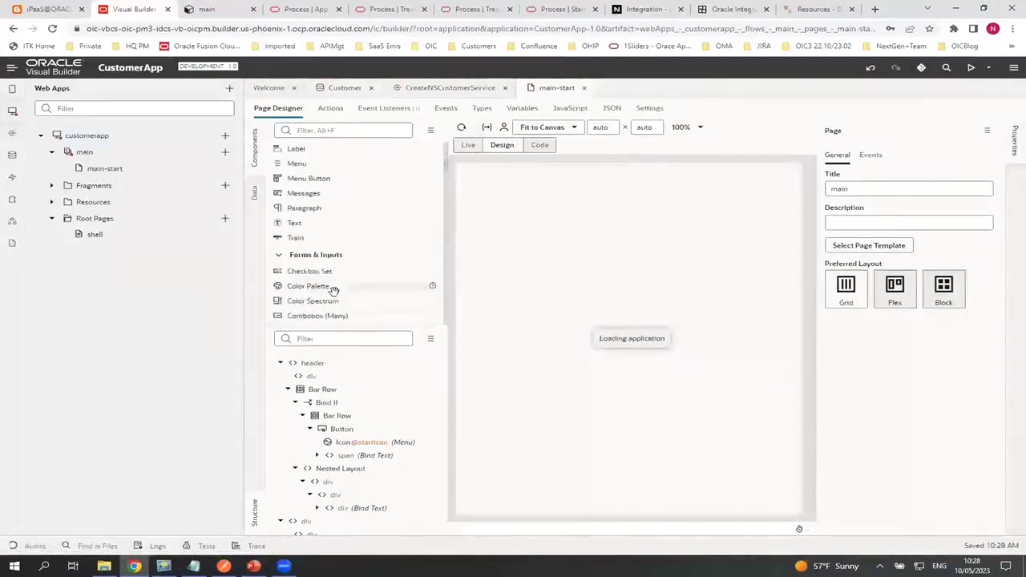
{"action": "scroll", "coordinate": [331, 297], "scroll_direction": "down", "scroll_amount": 8}
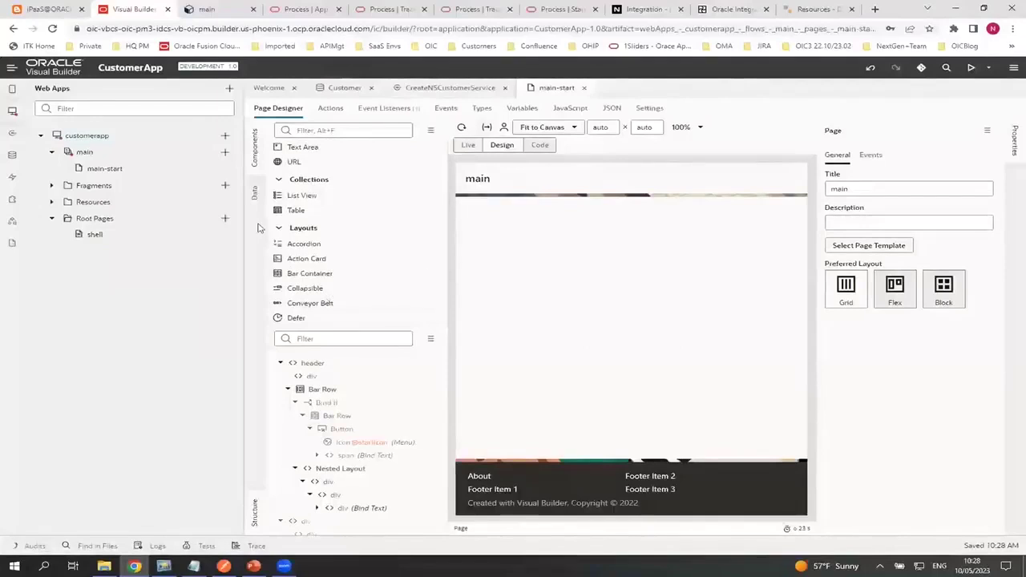
{"action": "left_click_drag", "start_coordinate": [295, 211], "coordinate": [558, 249]}
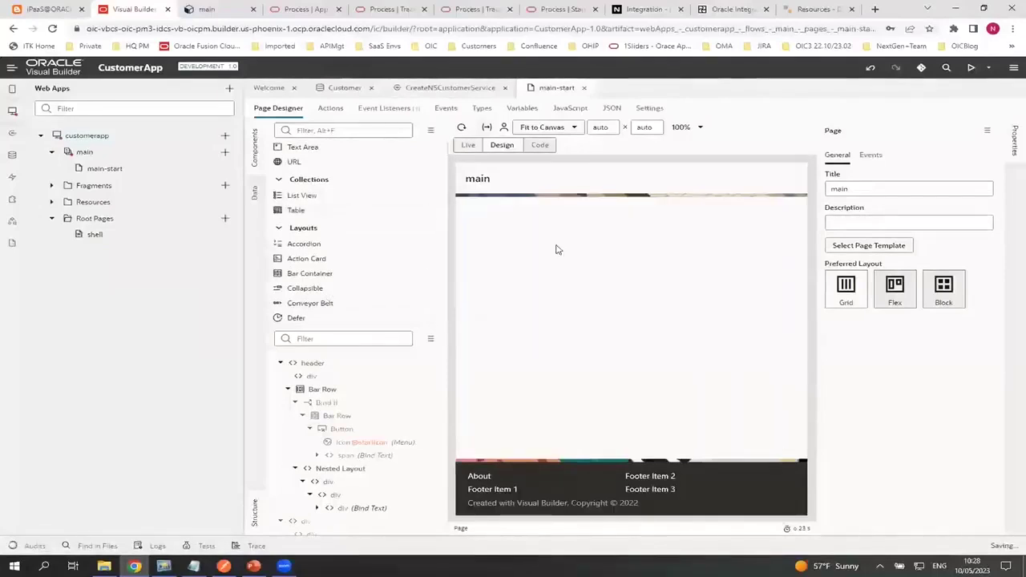
{"action": "left_click", "coordinate": [882, 184]}
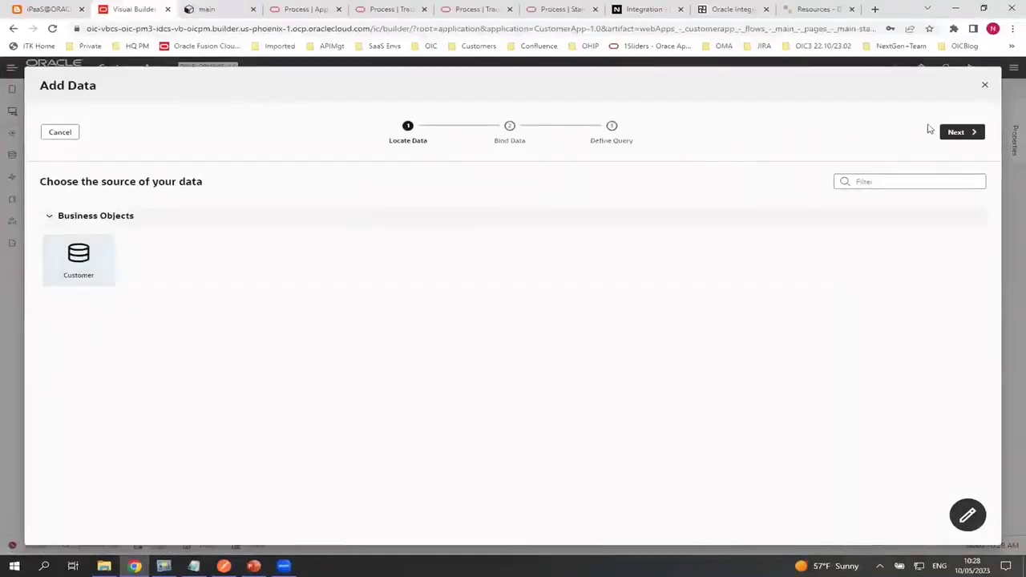
{"action": "left_click", "coordinate": [962, 132]}
Add customerName, emailAddress, street, city, postcode and country columns and finish the wizard
{"action": "left_click", "coordinate": [96, 337]}
{"action": "left_click", "coordinate": [95, 353]}
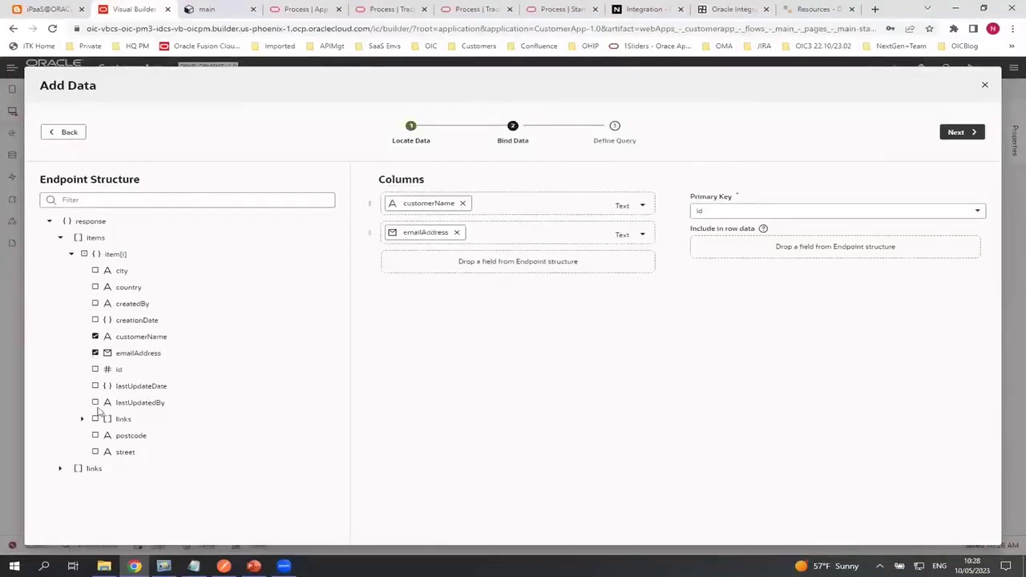
{"action": "left_click", "coordinate": [96, 452]}
{"action": "left_click", "coordinate": [96, 270]}
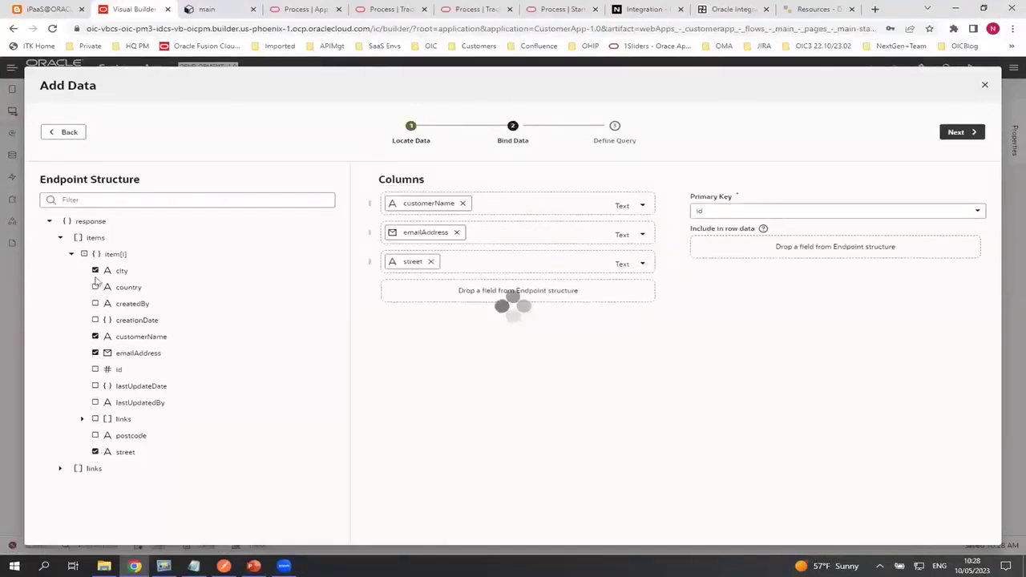
{"action": "left_click", "coordinate": [95, 436]}
{"action": "left_click", "coordinate": [95, 287]}
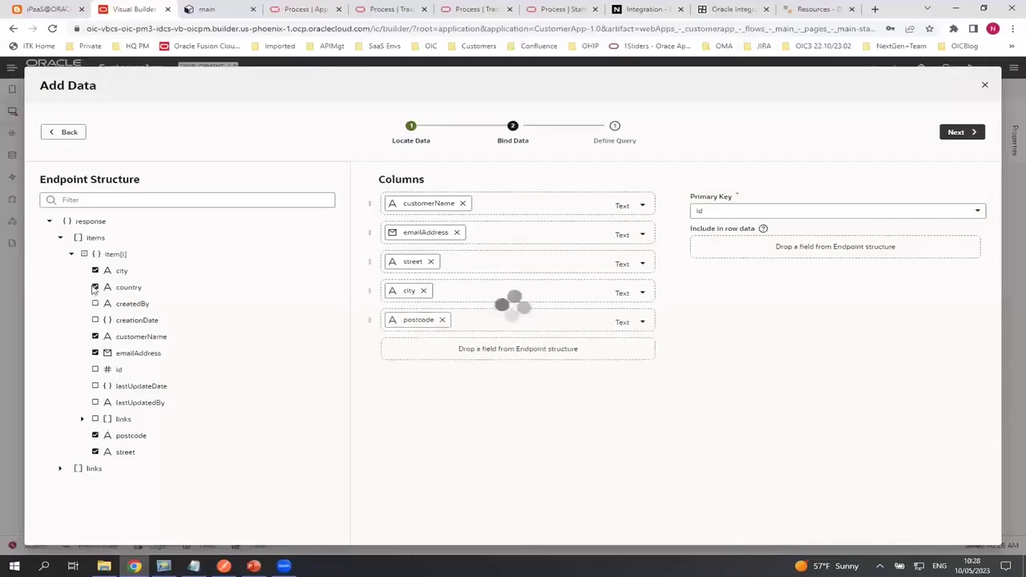
{"action": "left_click", "coordinate": [962, 132]}
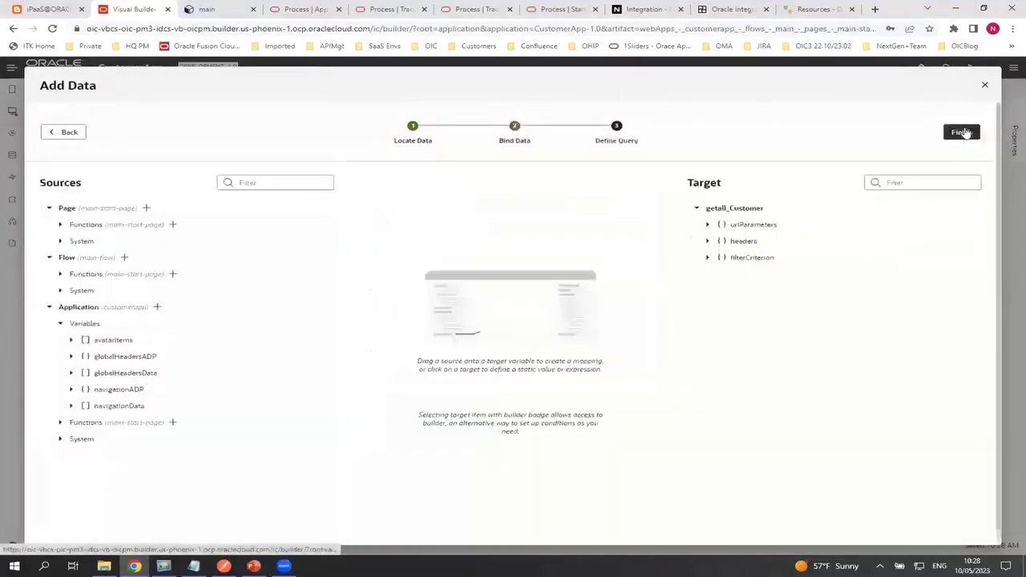
{"action": "left_click", "coordinate": [961, 132]}
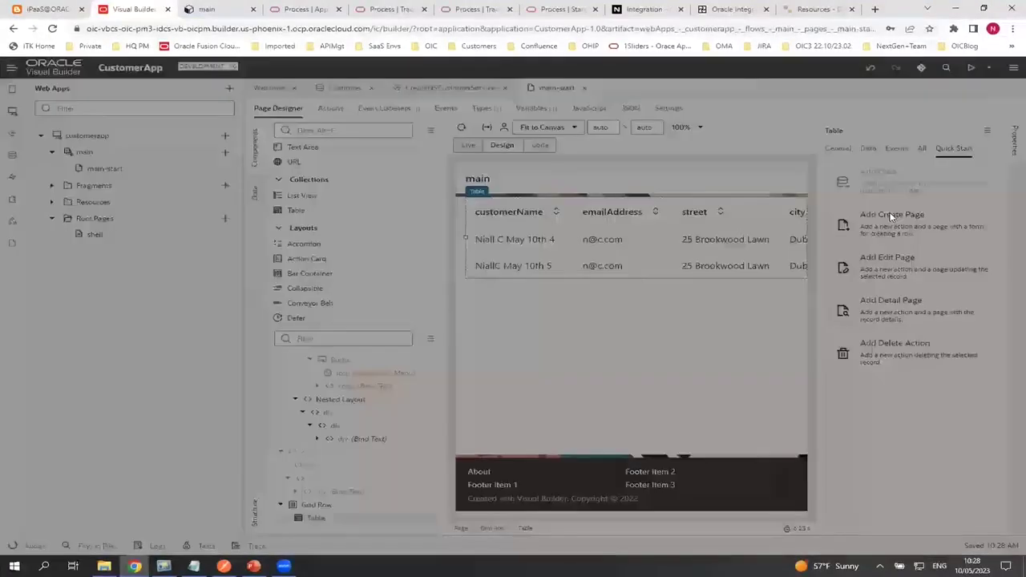
Generate a Create Customer page with customerName, emailAddress, street, city, postcode and country fields
{"action": "left_click", "coordinate": [891, 216]}
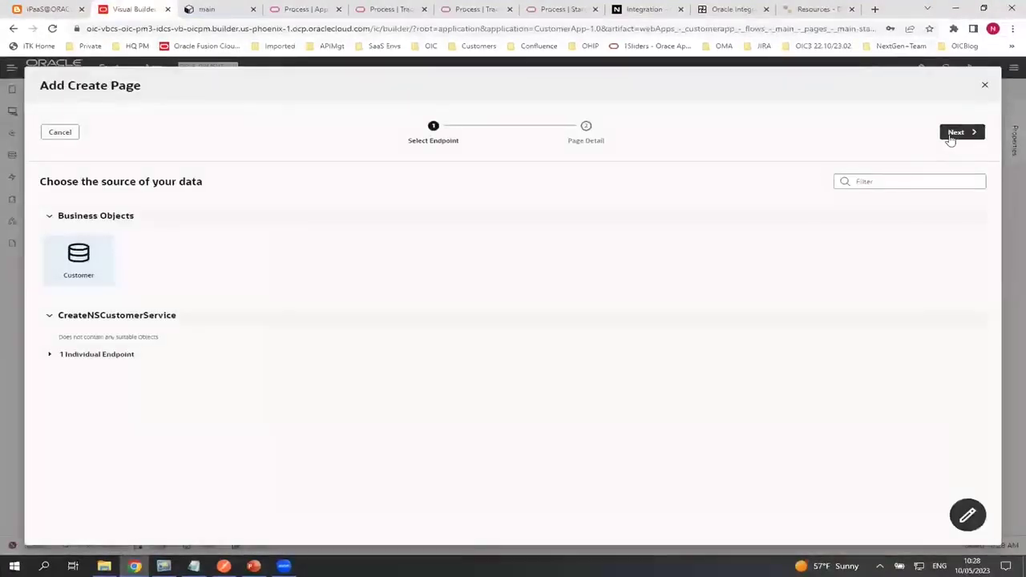
{"action": "left_click", "coordinate": [954, 133]}
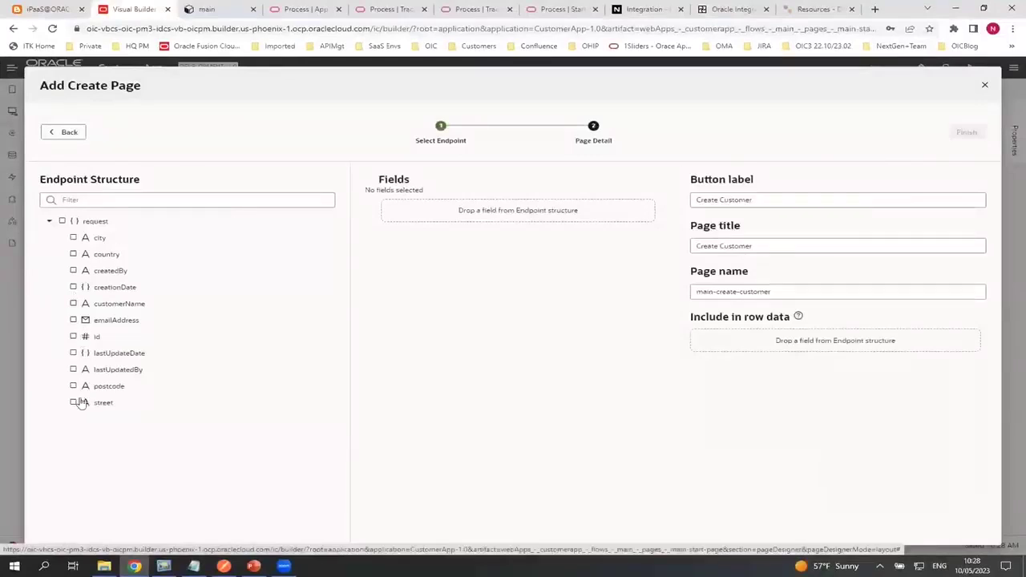
{"action": "left_click", "coordinate": [73, 304]}
{"action": "left_click", "coordinate": [73, 319]}
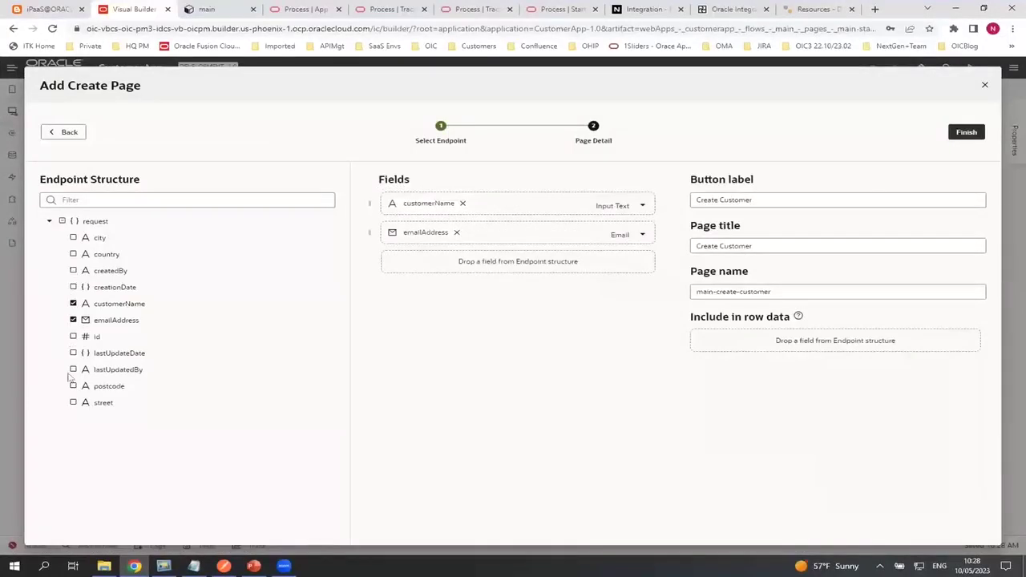
{"action": "left_click", "coordinate": [73, 403]}
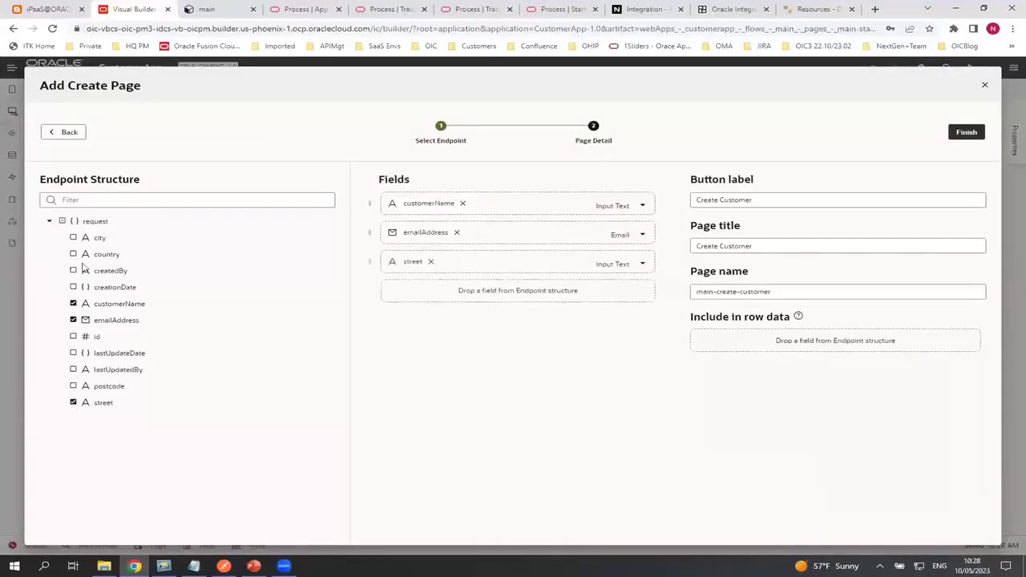
{"action": "left_click", "coordinate": [73, 237]}
{"action": "left_click", "coordinate": [73, 386]}
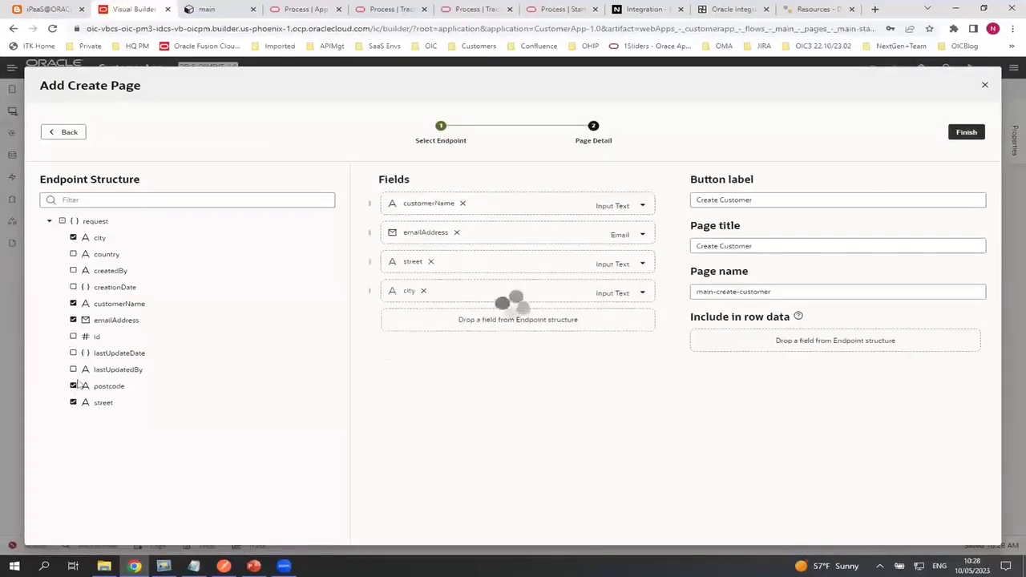
{"action": "left_click", "coordinate": [73, 255]}
{"action": "left_click", "coordinate": [968, 133]}
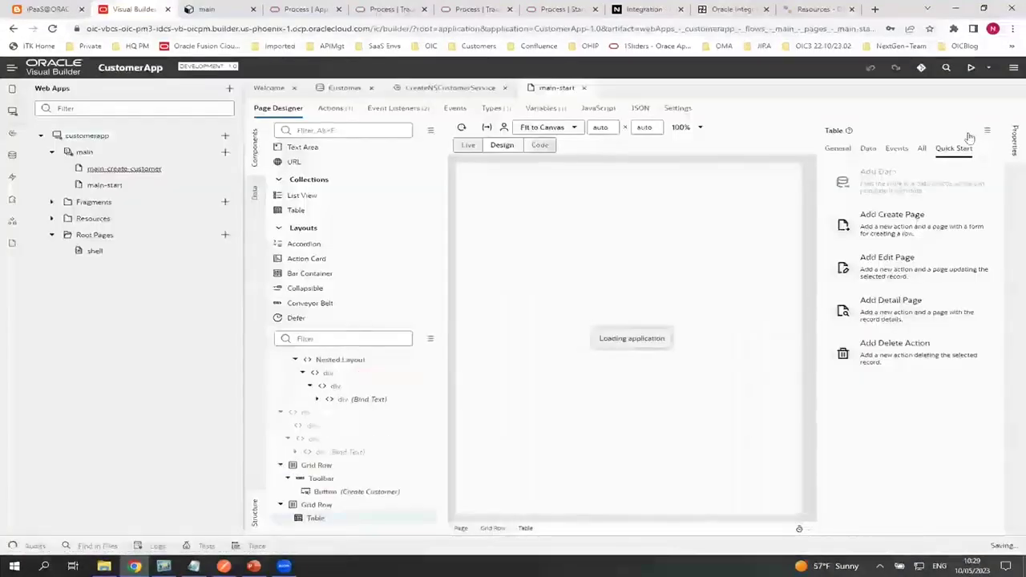
Add a delete-customer action and run the app in a live preview
{"action": "left_click", "coordinate": [892, 347]}
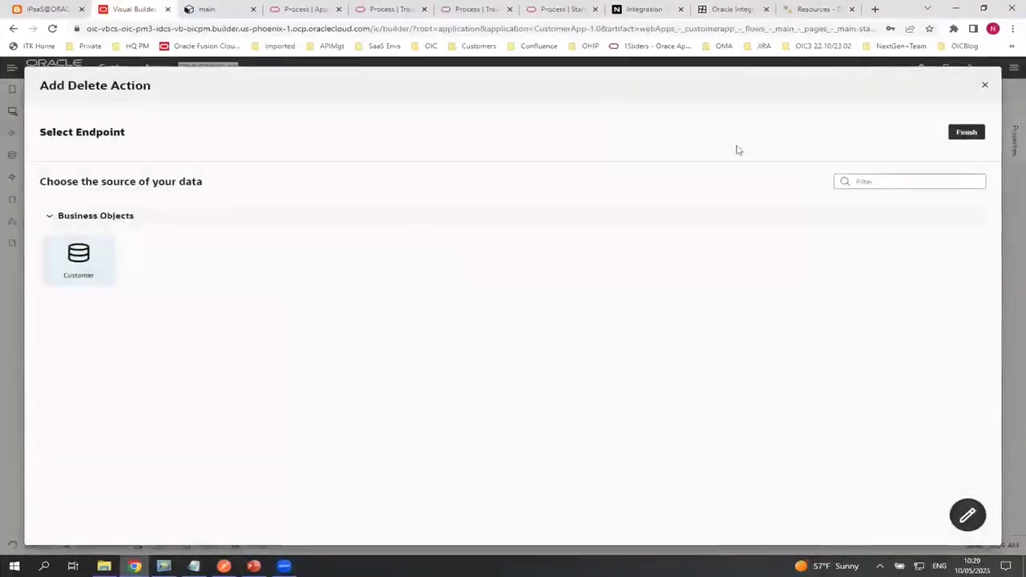
{"action": "left_click", "coordinate": [959, 132]}
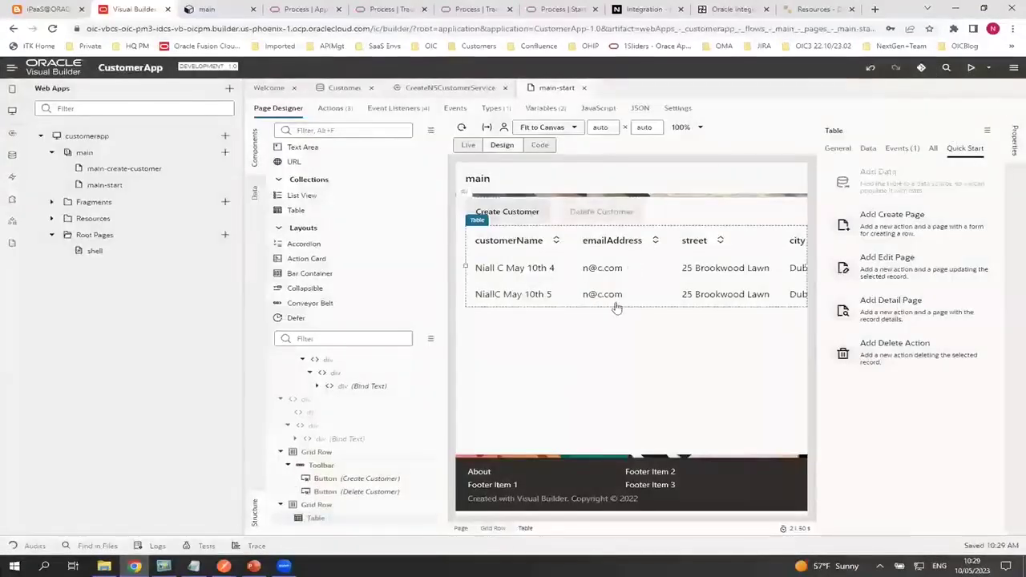
{"action": "left_click", "coordinate": [971, 68]}
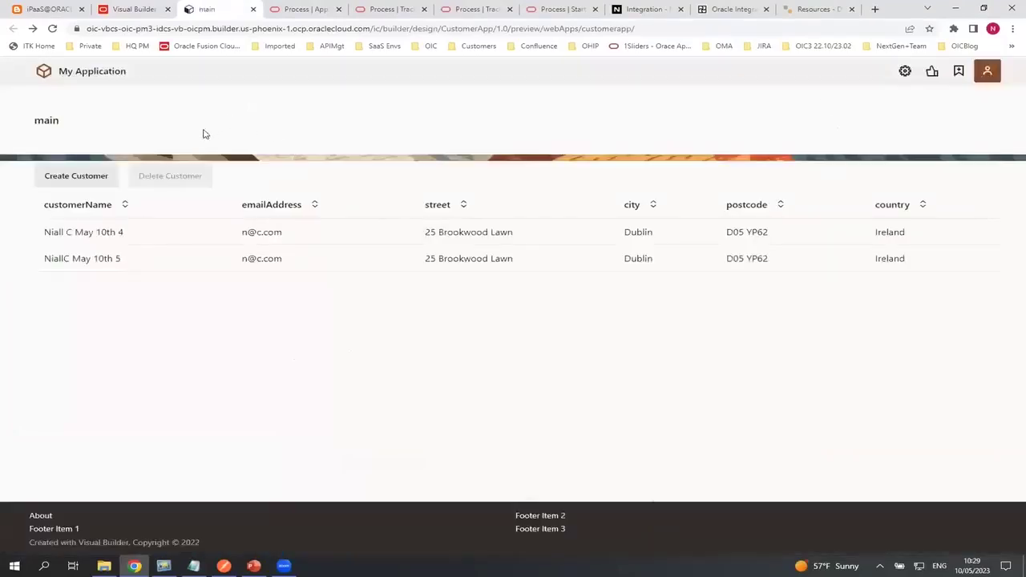
Save a new customer from a saved address with country changed to Ireland, then return to the designer
{"action": "left_click", "coordinate": [69, 177]}
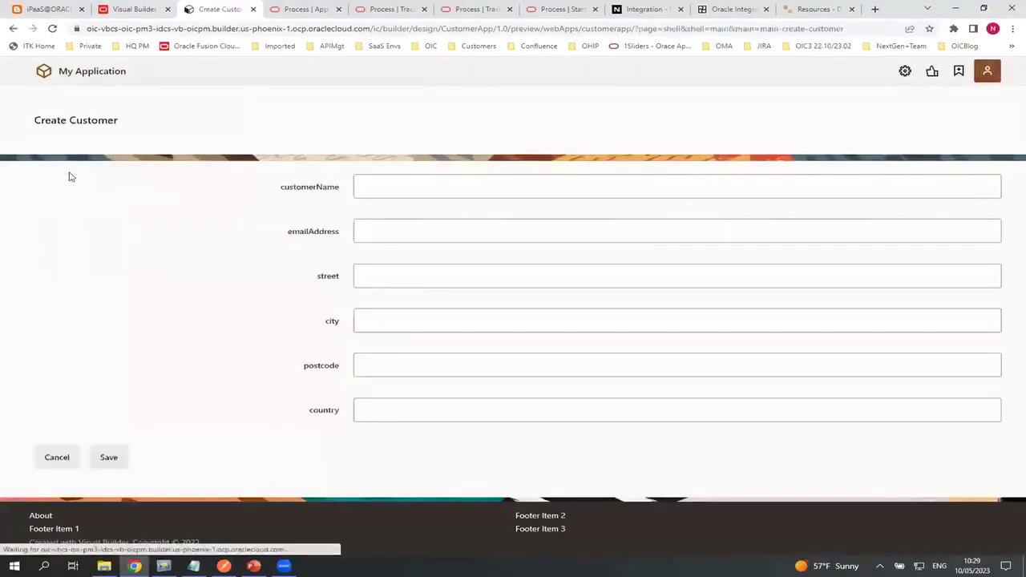
{"action": "left_click", "coordinate": [404, 184]}
{"action": "type", "text": "M"}
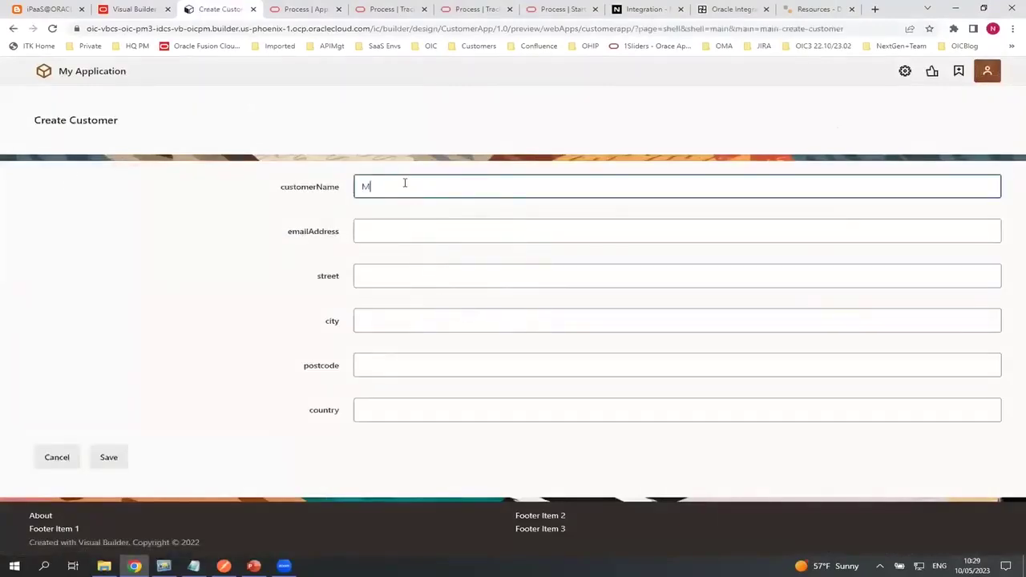
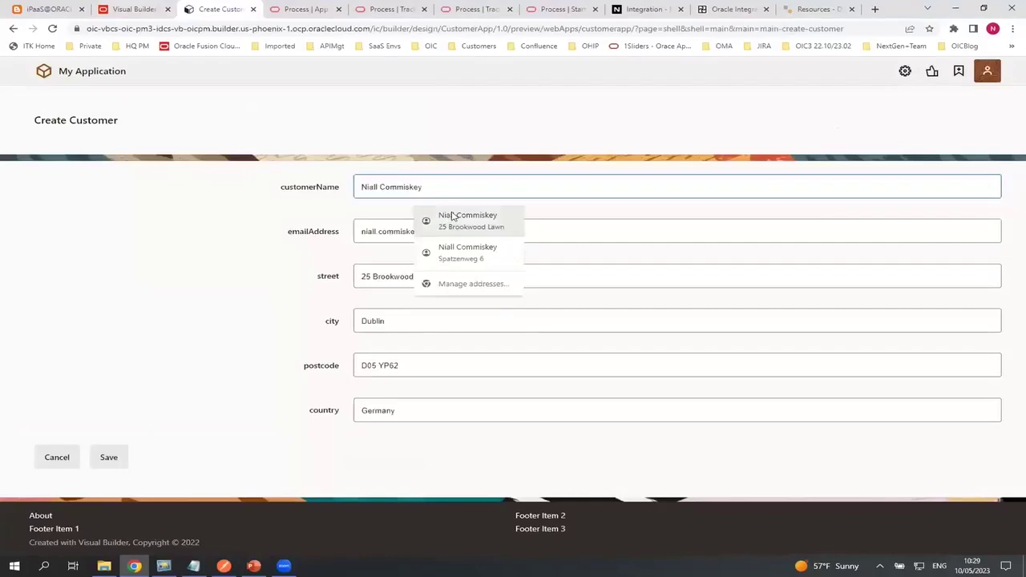
{"action": "left_click", "coordinate": [460, 220]}
{"action": "left_click", "coordinate": [413, 403]}
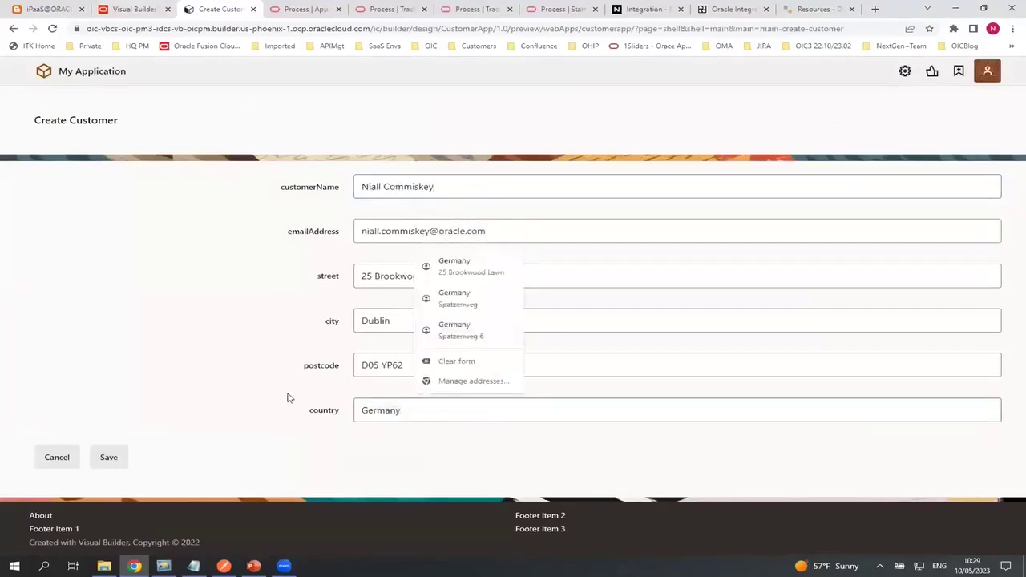
{"action": "key", "text": "ctrl+a"}
{"action": "type", "text": "Irel"}
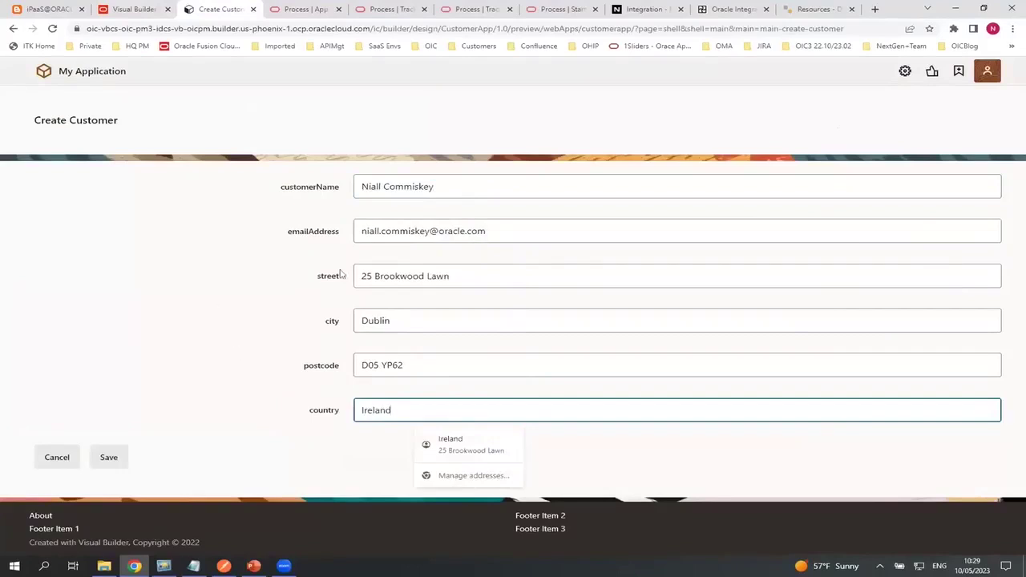
{"action": "left_click", "coordinate": [105, 458]}
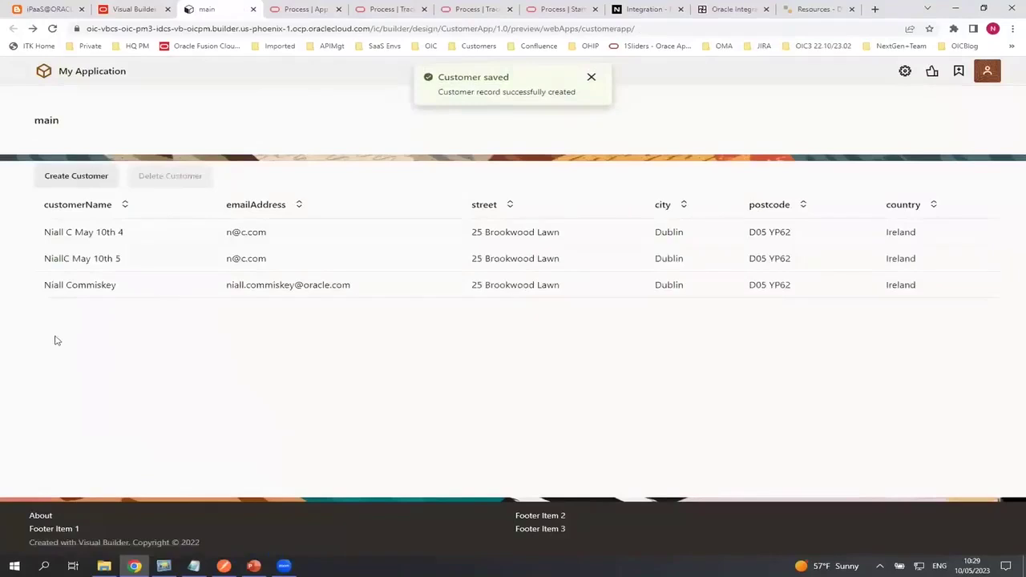
{"action": "left_click", "coordinate": [122, 9]}
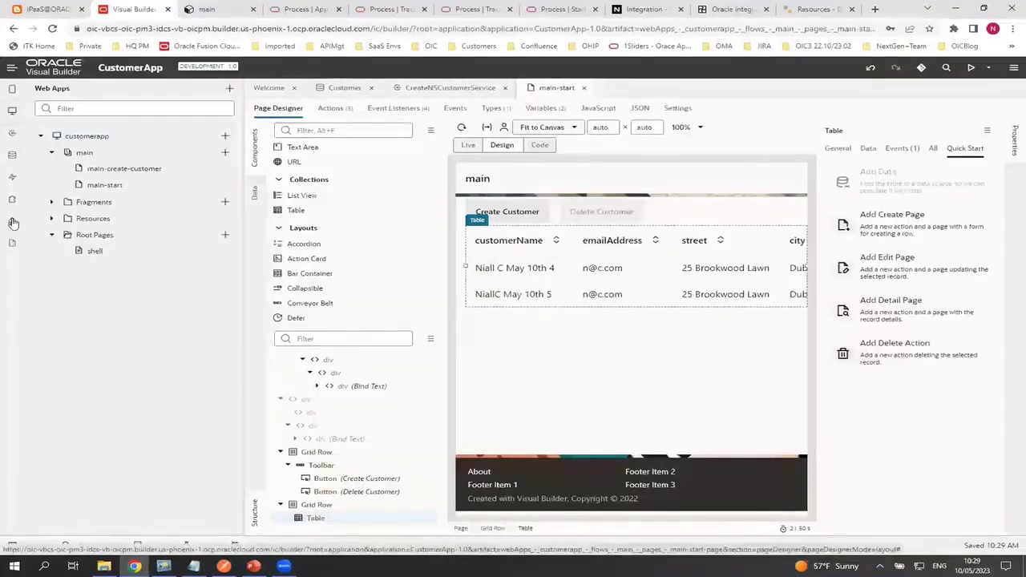
Open the CreateNSCustomerService service connection's overview
{"action": "left_click", "coordinate": [12, 222]}
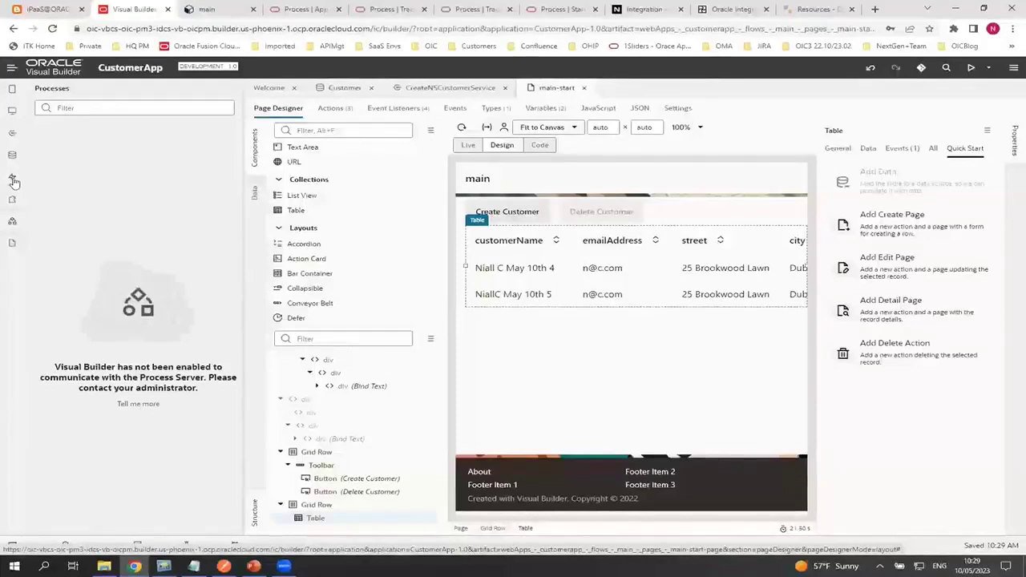
{"action": "left_click", "coordinate": [13, 136]}
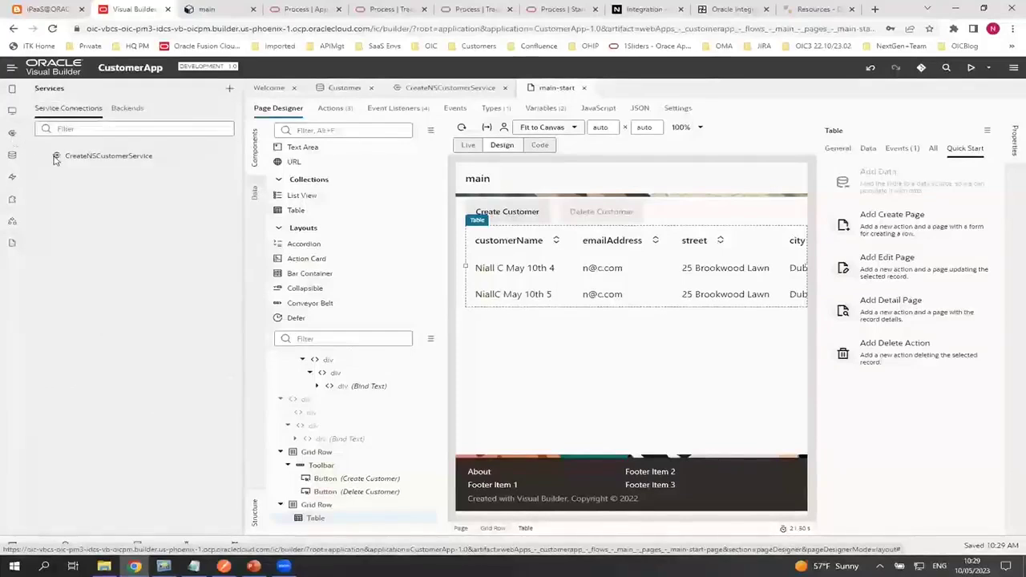
{"action": "left_click", "coordinate": [54, 159]}
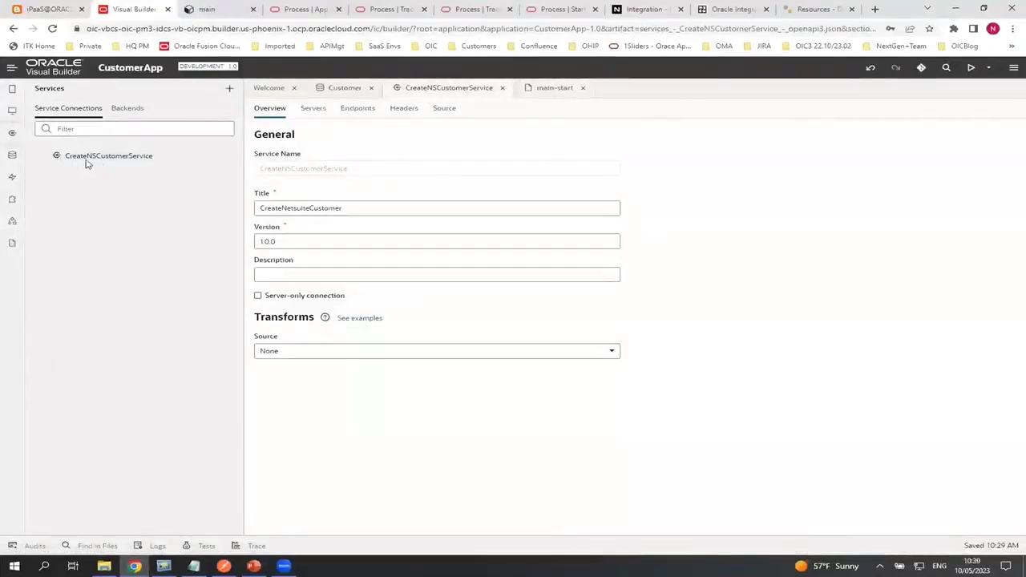
Browse the catalog for a new service connection, then cancel it
{"action": "left_click", "coordinate": [229, 89]}
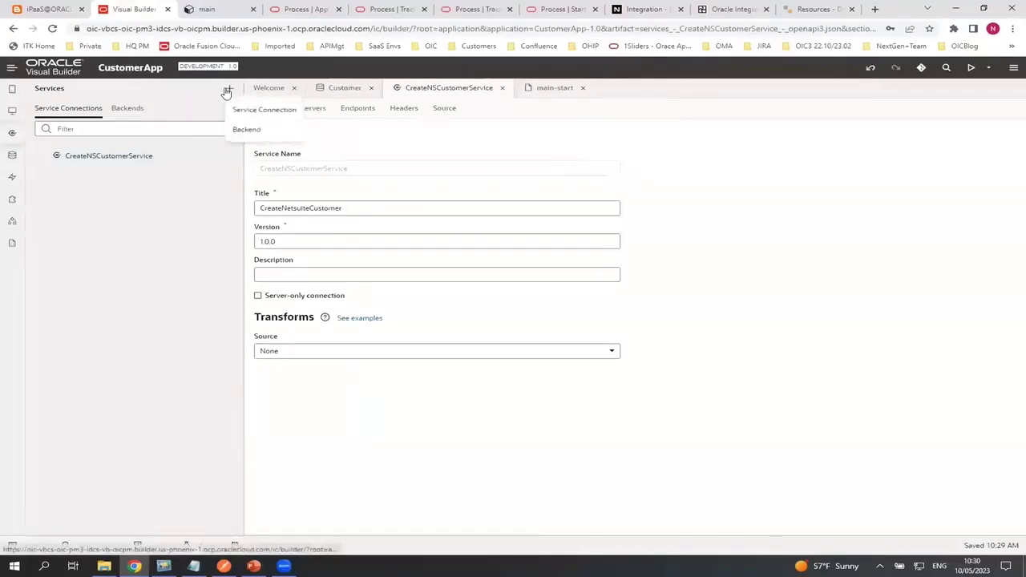
{"action": "left_click", "coordinate": [243, 108]}
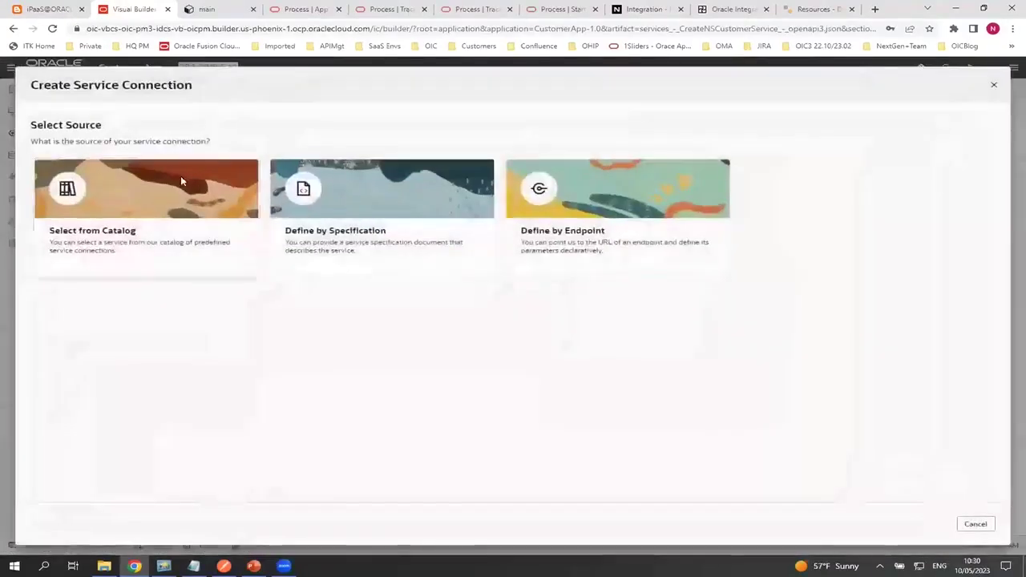
{"action": "left_click", "coordinate": [180, 176]}
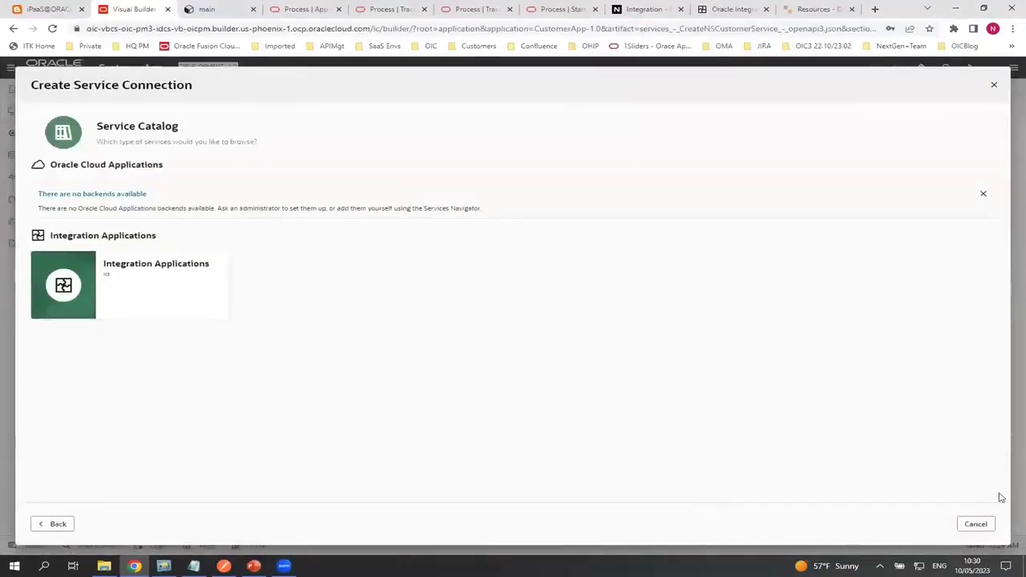
{"action": "key", "text": "Escape"}
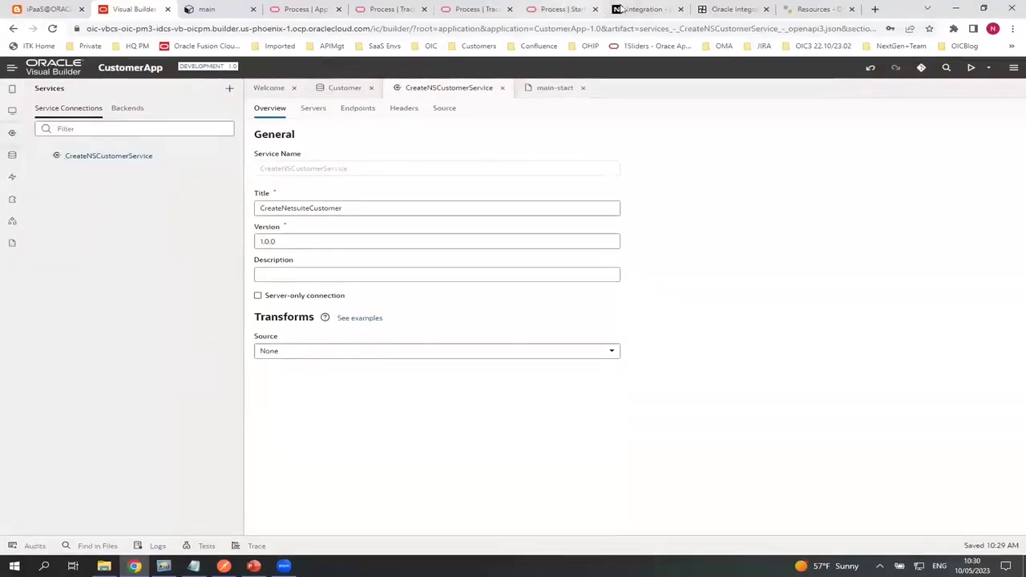
Check the Oracle Integration instances, then show Visual Builder's empty Mobile Apps list
{"action": "left_click", "coordinate": [729, 9]}
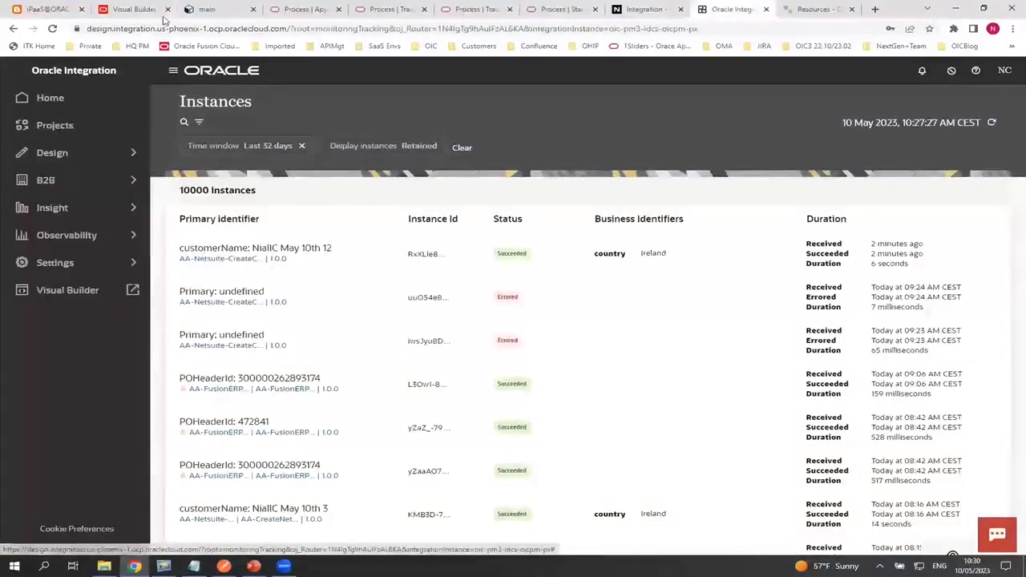
{"action": "left_click", "coordinate": [128, 10]}
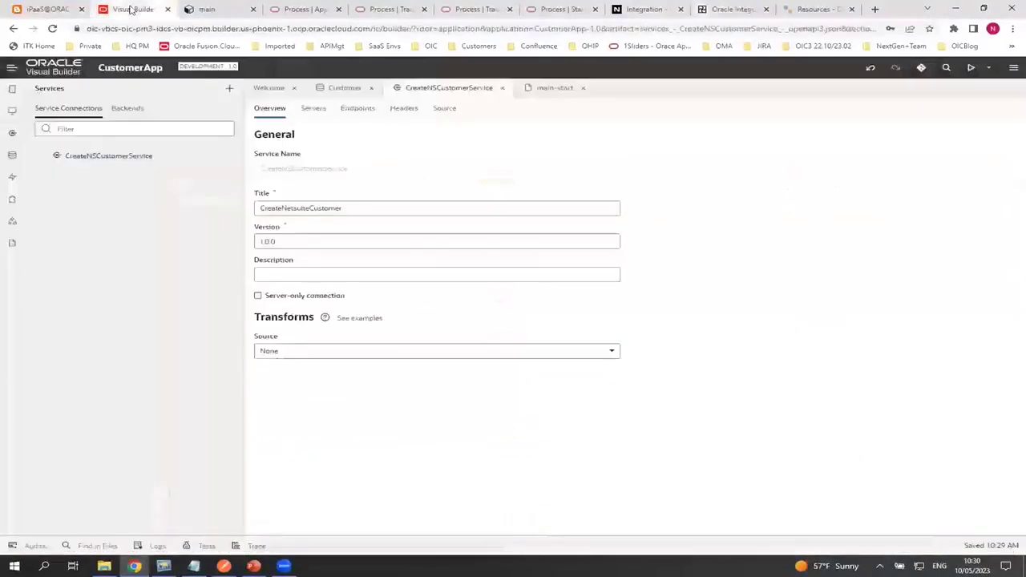
{"action": "left_click", "coordinate": [12, 89]}
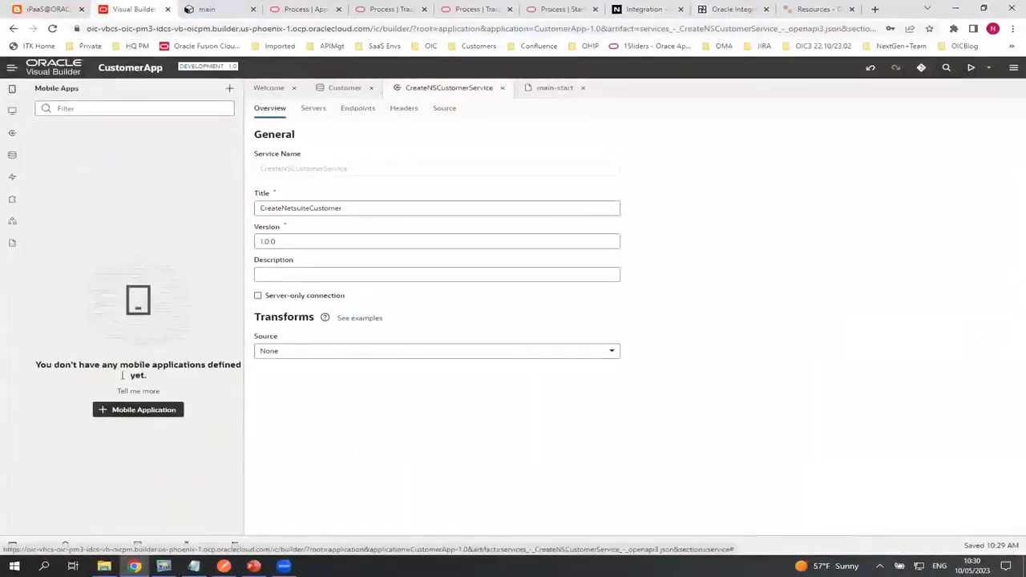
Create the customermobileapp mobile app with horizontal navigation and expand its item pages
{"action": "left_click", "coordinate": [121, 411]}
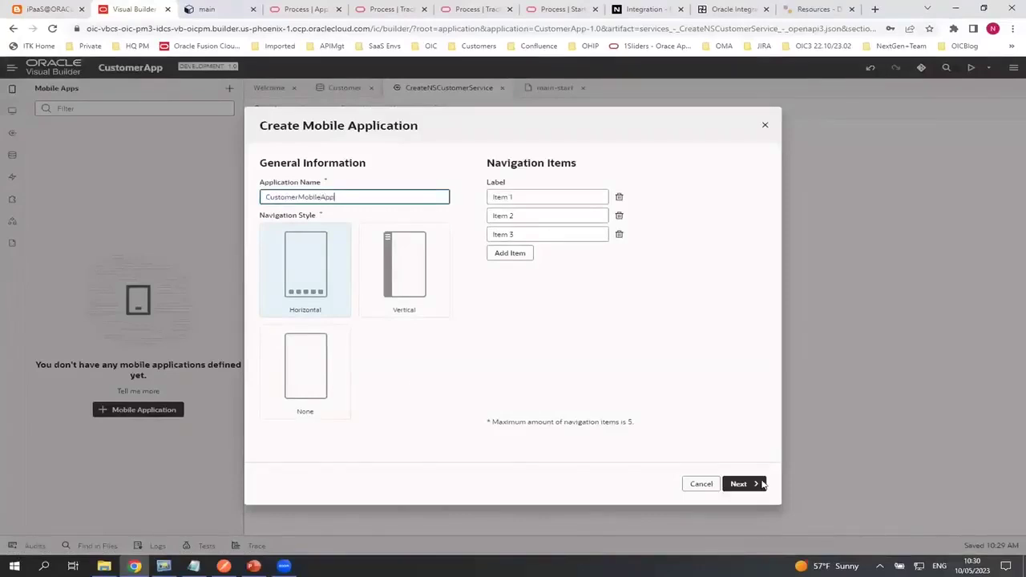
{"action": "left_click", "coordinate": [738, 483]}
{"action": "left_click", "coordinate": [738, 485]}
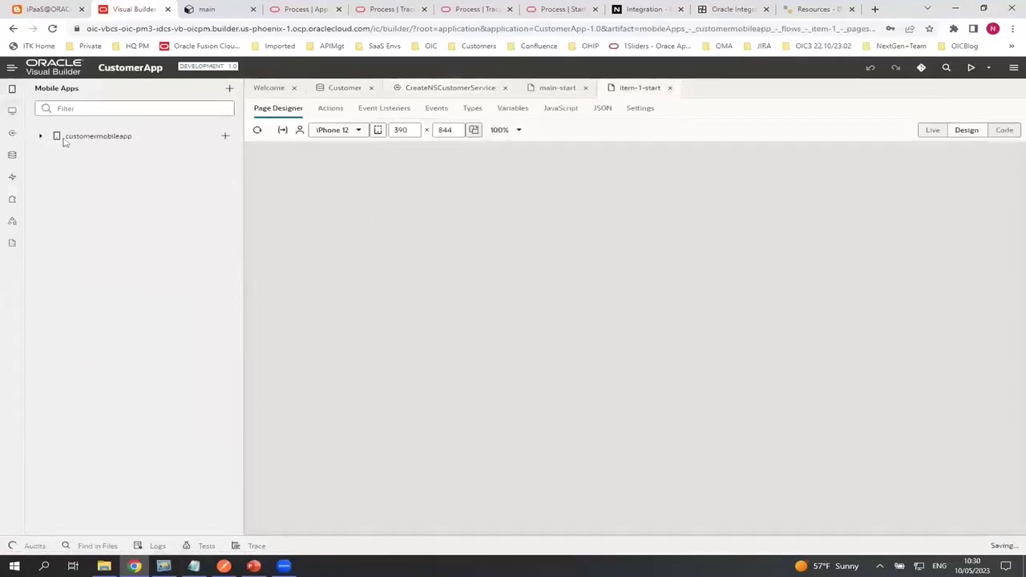
{"action": "left_click", "coordinate": [41, 136]}
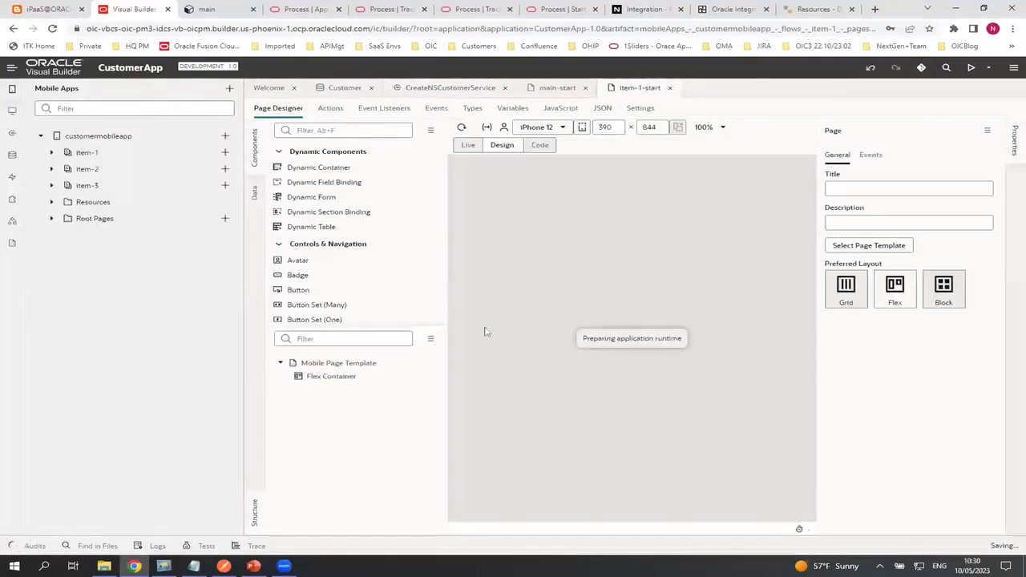
{"action": "scroll", "coordinate": [325, 261], "scroll_direction": "down", "scroll_amount": 10}
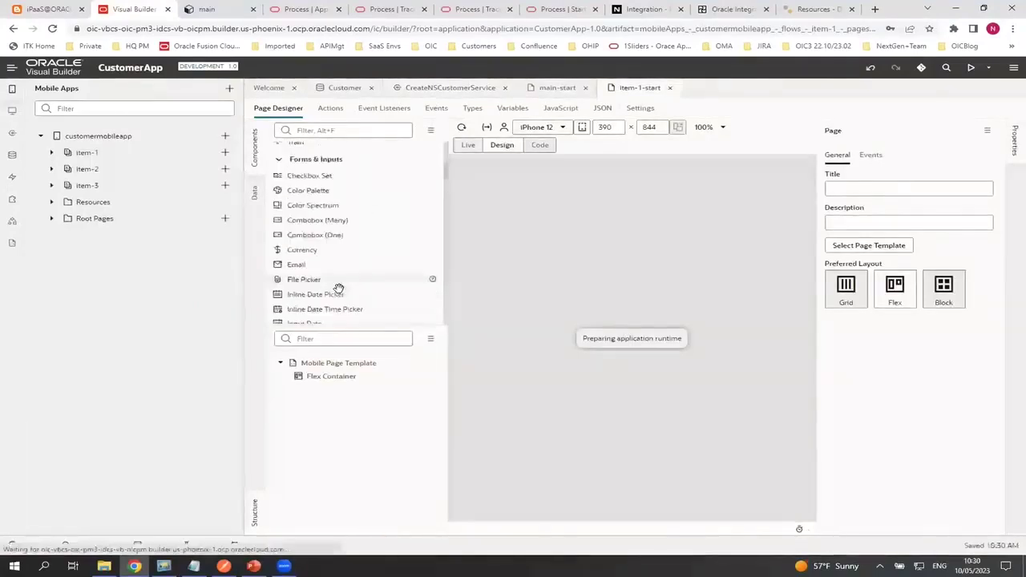
Preview the item-1-start page on a Samsung Galaxy S20 Plus
{"action": "scroll", "coordinate": [337, 284], "scroll_direction": "down", "scroll_amount": 2}
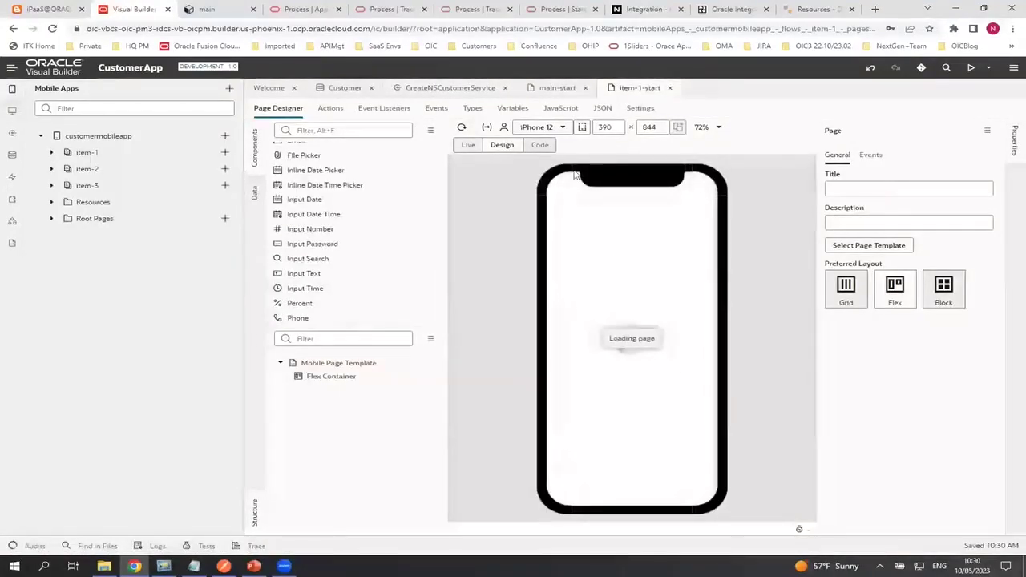
{"action": "left_click", "coordinate": [564, 127]}
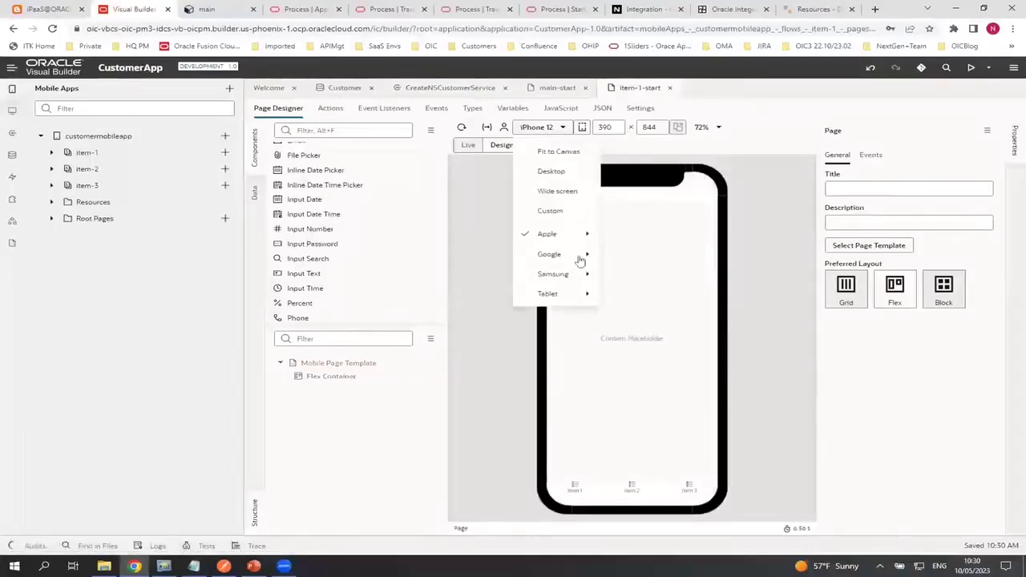
{"action": "mouse_move", "coordinate": [556, 281]}
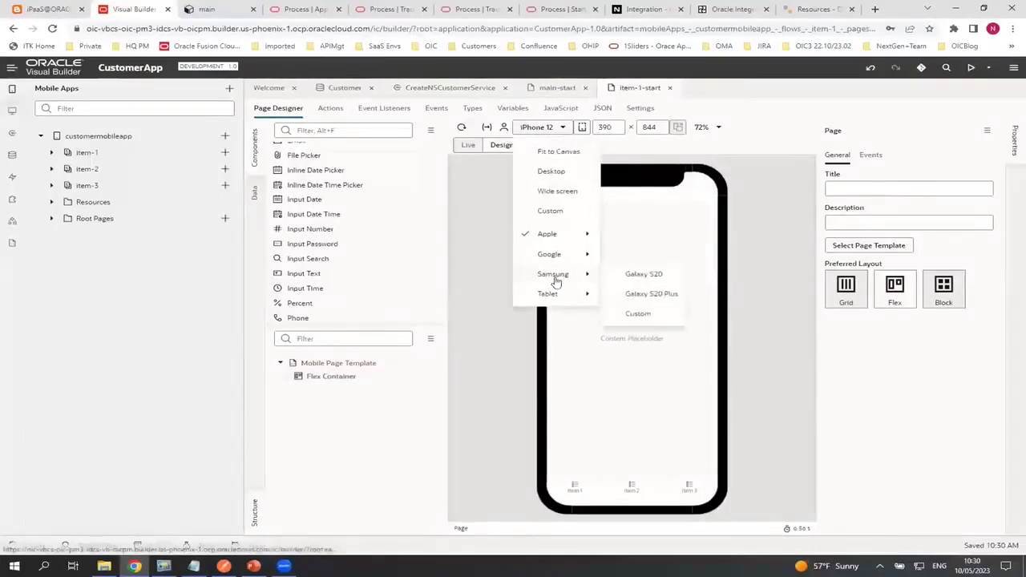
{"action": "left_click", "coordinate": [640, 294]}
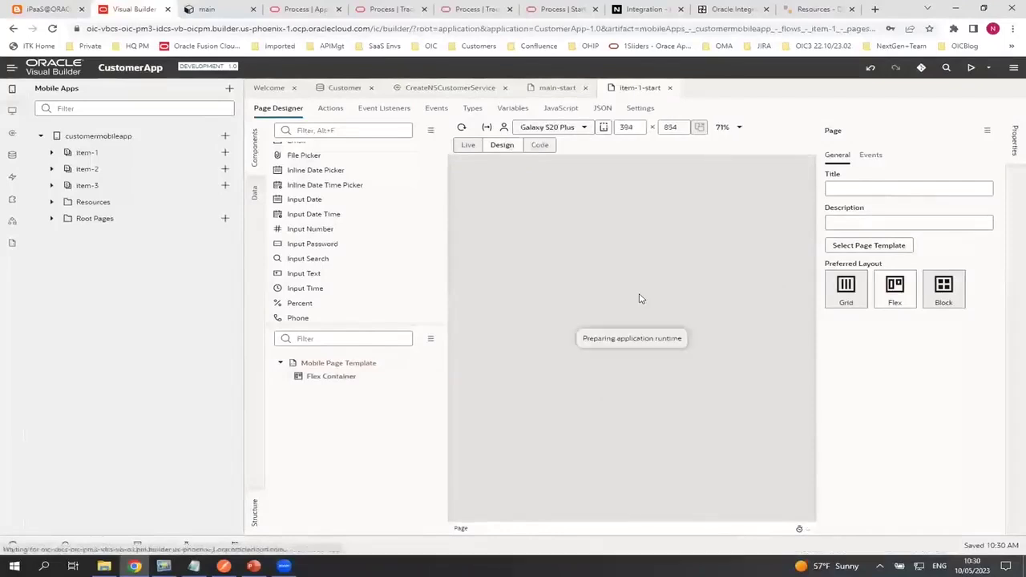
Drop a table below the Page Title and start adding data to it
{"action": "scroll", "coordinate": [327, 289], "scroll_direction": "down", "scroll_amount": 5}
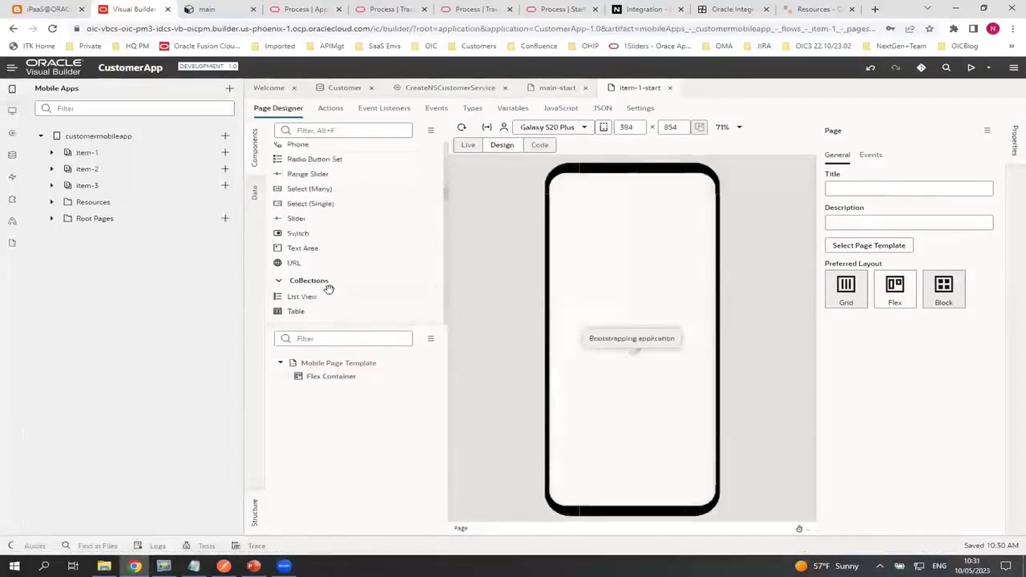
{"action": "left_click_drag", "start_coordinate": [286, 264], "coordinate": [595, 300]}
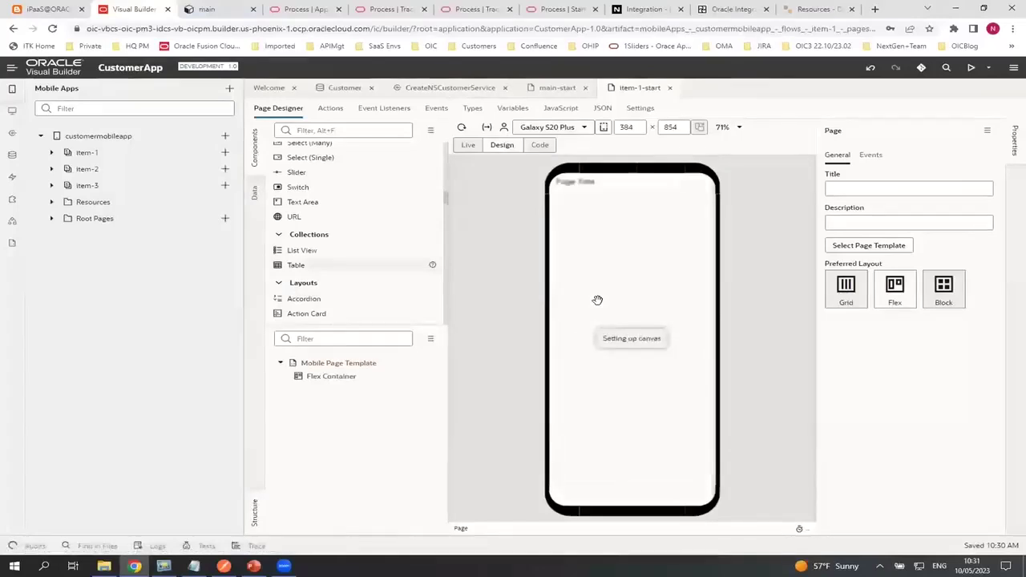
{"action": "left_click_drag", "start_coordinate": [295, 267], "coordinate": [616, 307]}
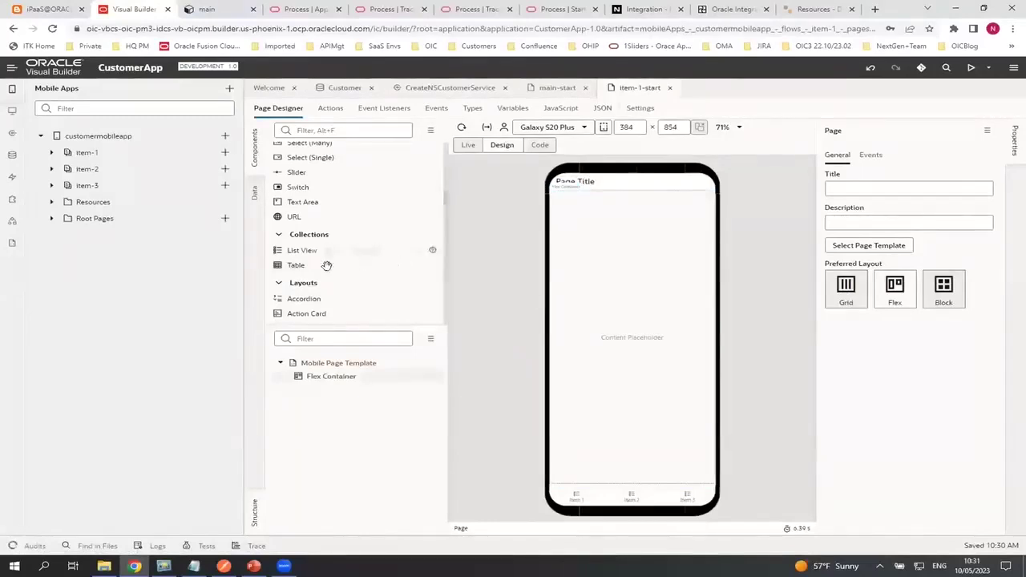
{"action": "left_click_drag", "start_coordinate": [282, 265], "coordinate": [624, 269]}
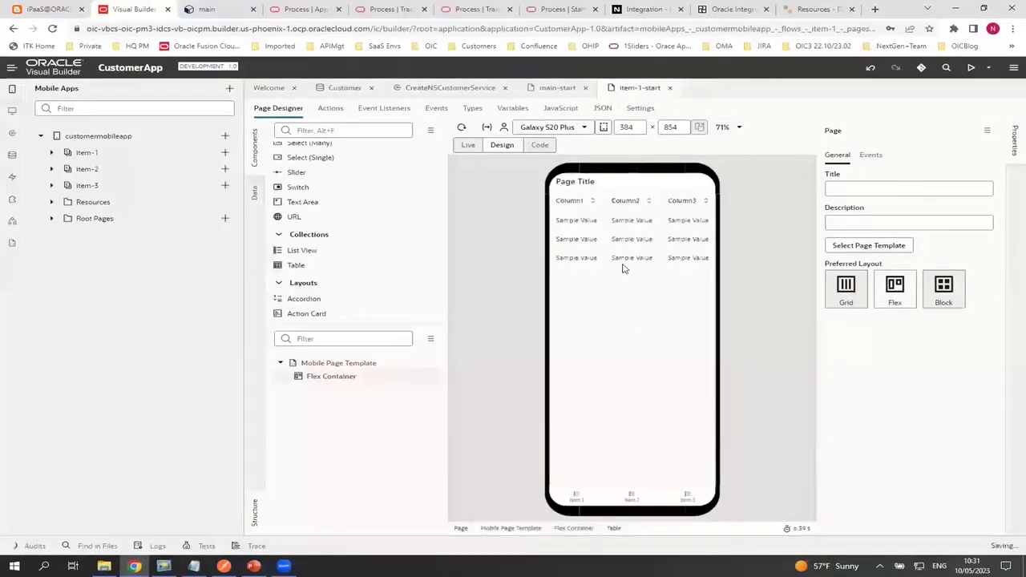
{"action": "left_click", "coordinate": [893, 171]}
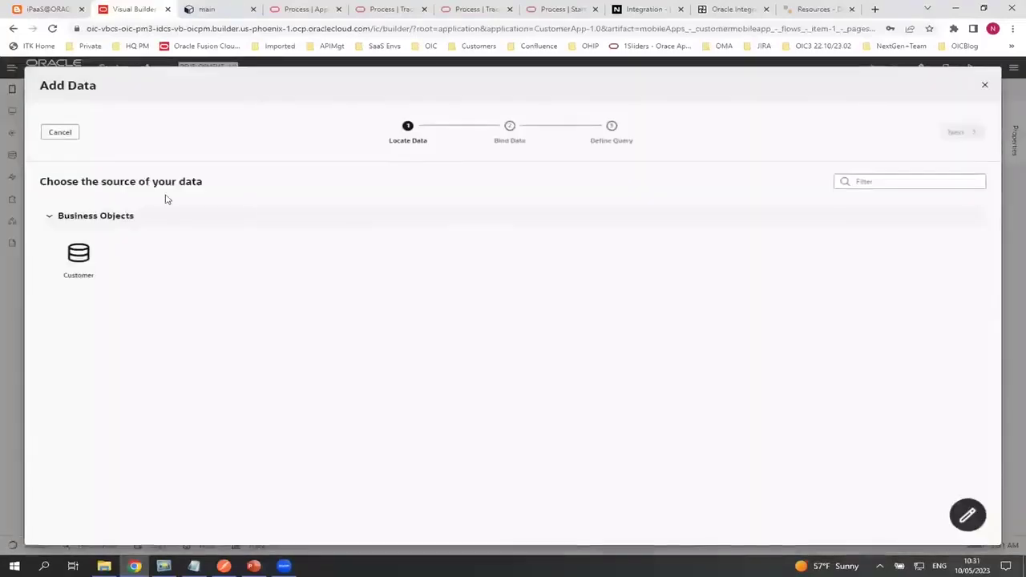
Bind the mobile table to Customer with customerName and country columns
{"action": "left_click", "coordinate": [77, 256]}
{"action": "left_click", "coordinate": [955, 133]}
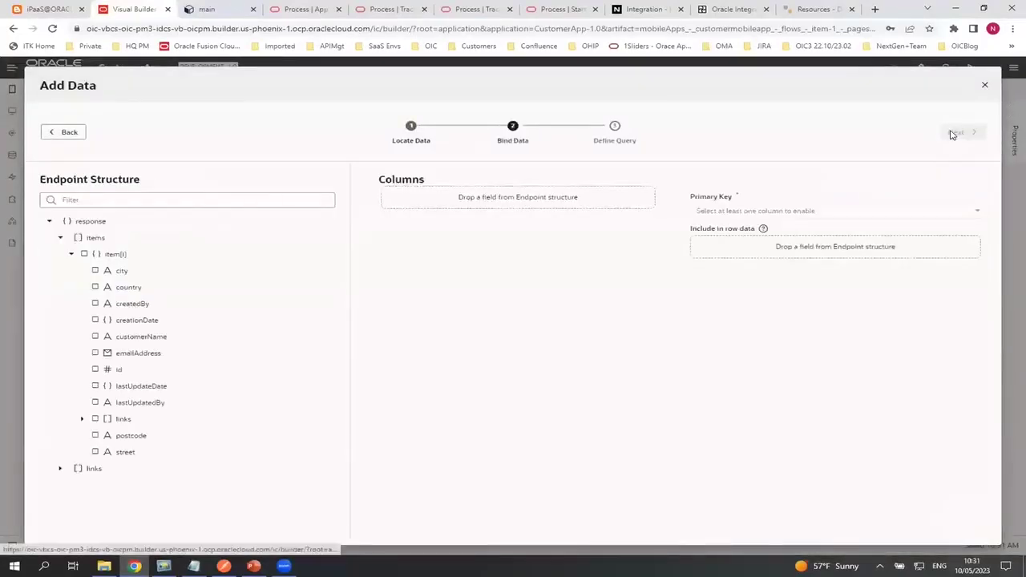
{"action": "left_click", "coordinate": [95, 338]}
{"action": "left_click", "coordinate": [96, 288]}
{"action": "left_click", "coordinate": [957, 132]}
{"action": "left_click", "coordinate": [960, 133]}
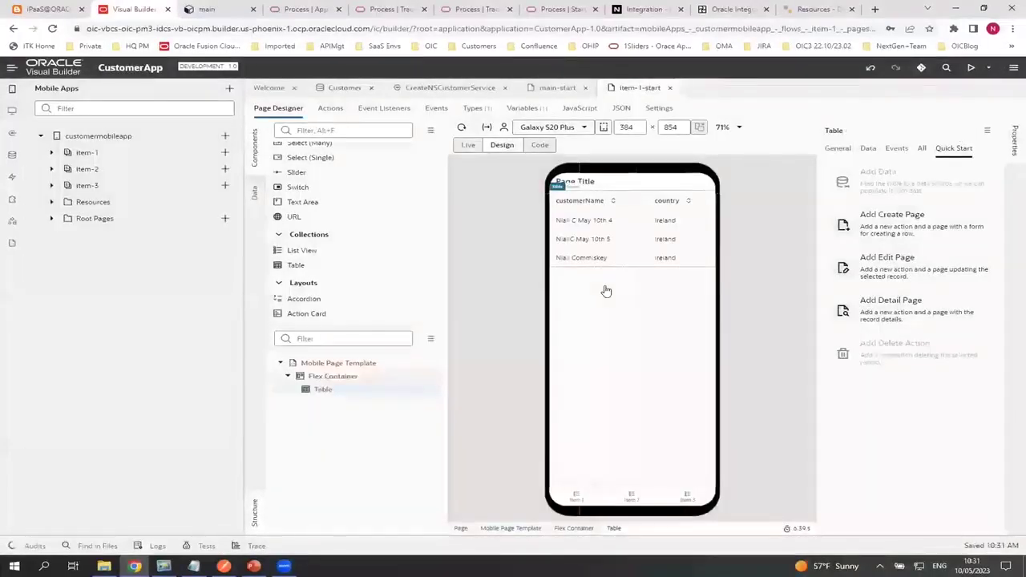
{"action": "left_click", "coordinate": [861, 222]}
Generate a Customer create page with customerName, emailAddress, street, city, postcode and country fields
{"action": "left_click", "coordinate": [50, 255]}
{"action": "left_click", "coordinate": [954, 132]}
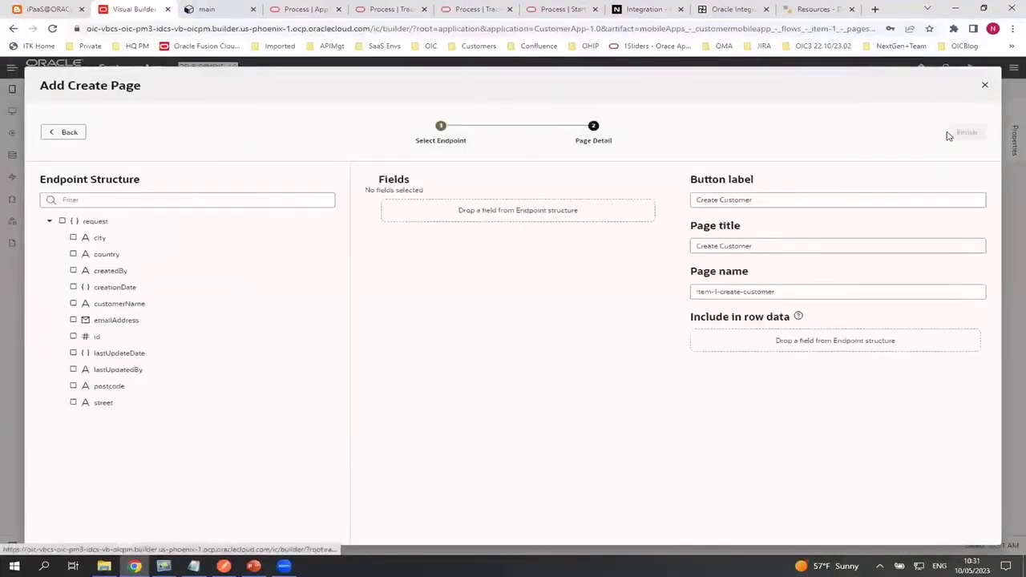
{"action": "left_click", "coordinate": [73, 304]}
{"action": "left_click", "coordinate": [73, 321]}
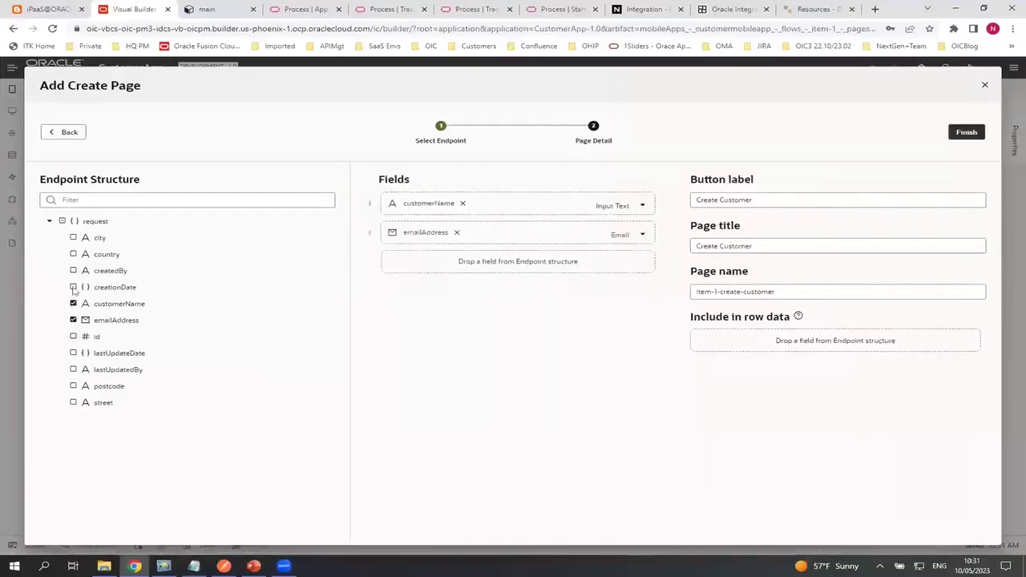
{"action": "left_click", "coordinate": [73, 403]}
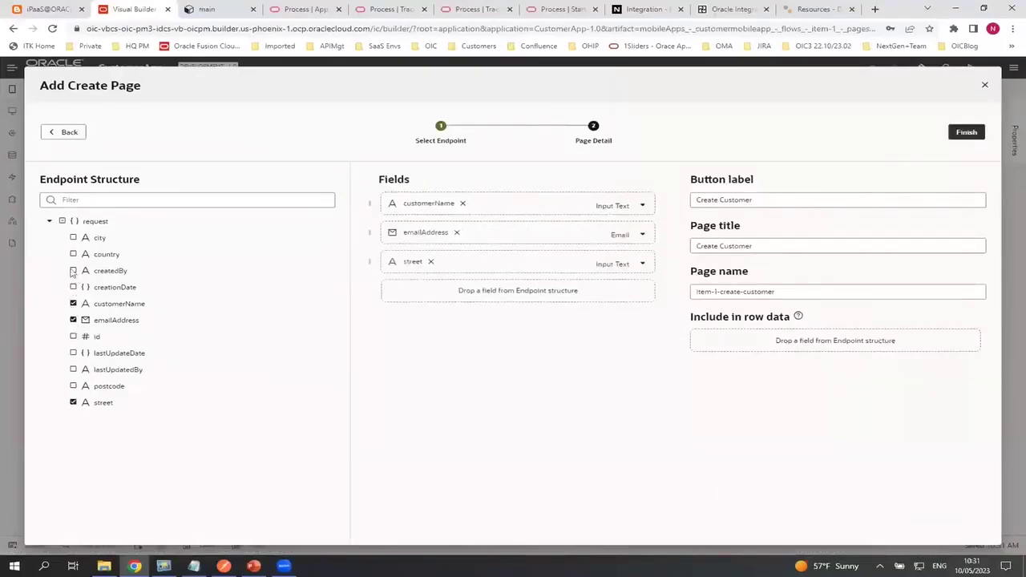
{"action": "left_click", "coordinate": [73, 238]}
{"action": "left_click", "coordinate": [73, 386]}
{"action": "left_click", "coordinate": [73, 255]}
{"action": "left_click", "coordinate": [966, 133]}
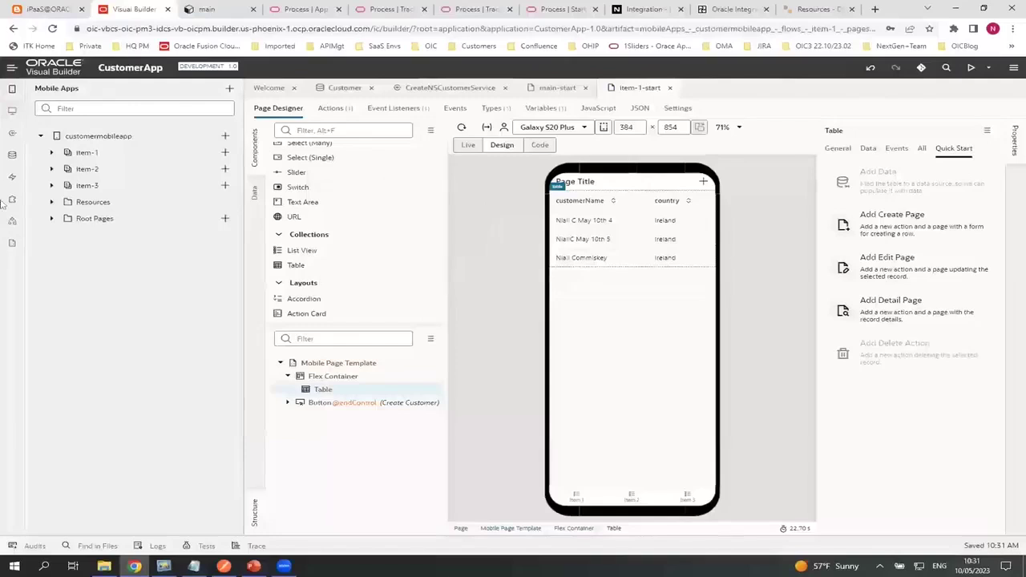
Review the CreateNSCustomerService service connection overview, then go to the Process Start Requests workspace
{"action": "left_click", "coordinate": [12, 133]}
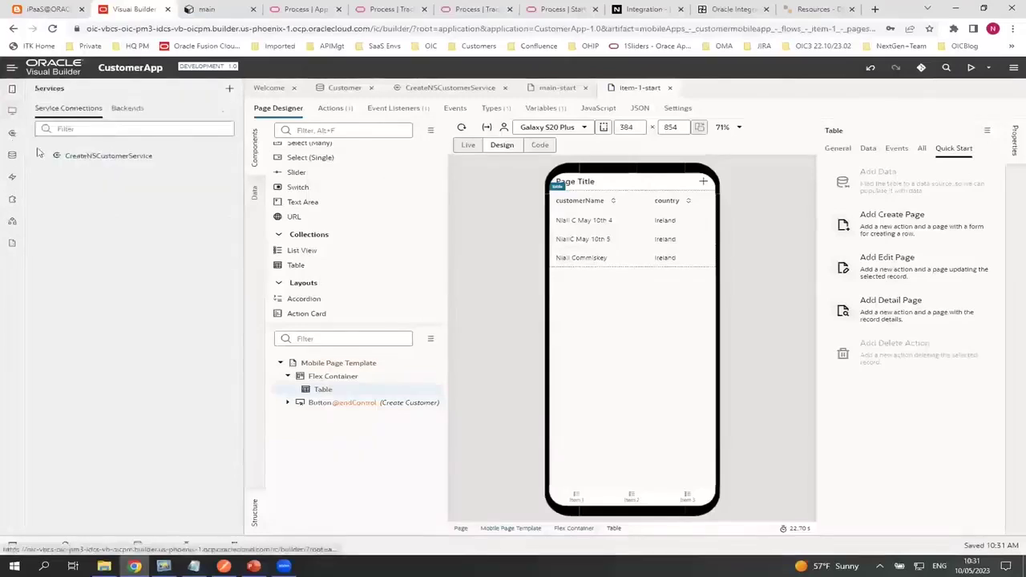
{"action": "left_click", "coordinate": [110, 158]}
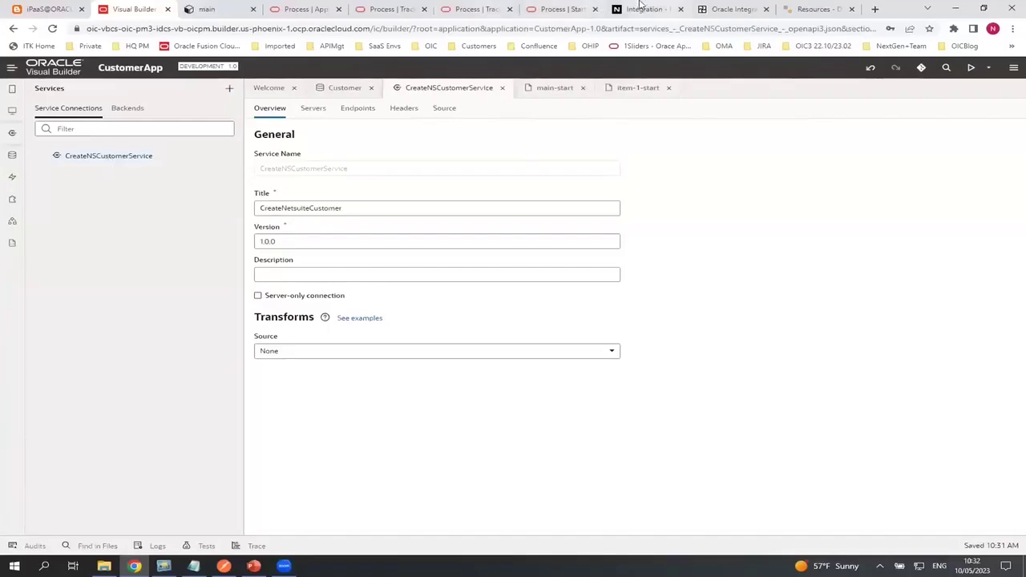
{"action": "left_click", "coordinate": [549, 10]}
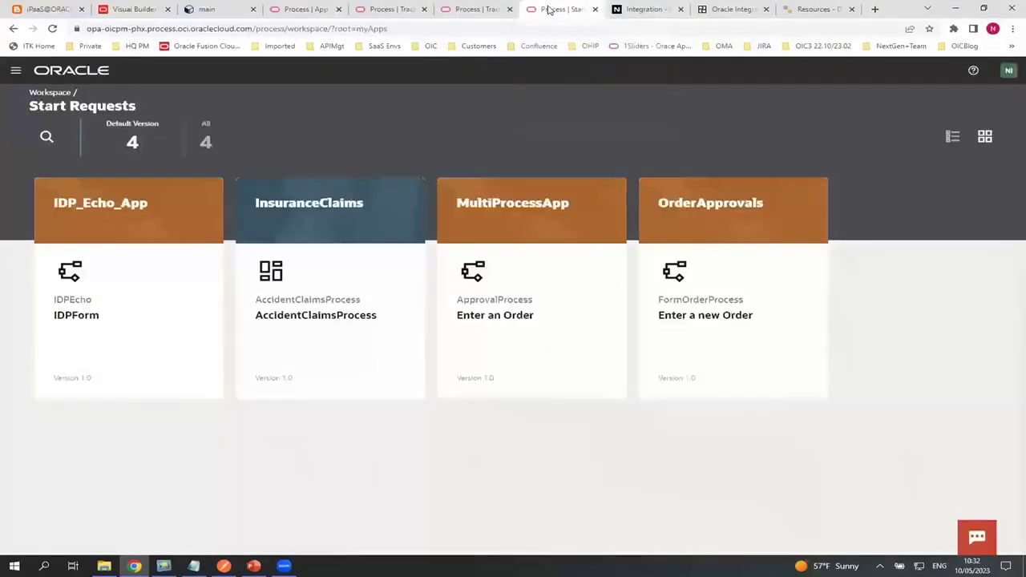
Open the ApproveNewCustomer process design and expand the Human and System activity groups
{"action": "left_click", "coordinate": [477, 10]}
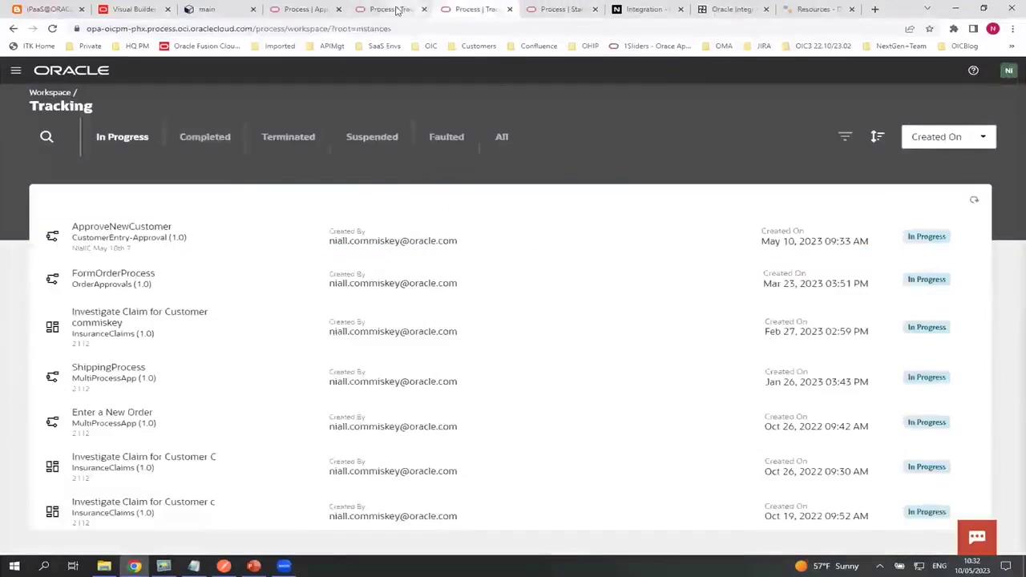
{"action": "left_click", "coordinate": [305, 9]}
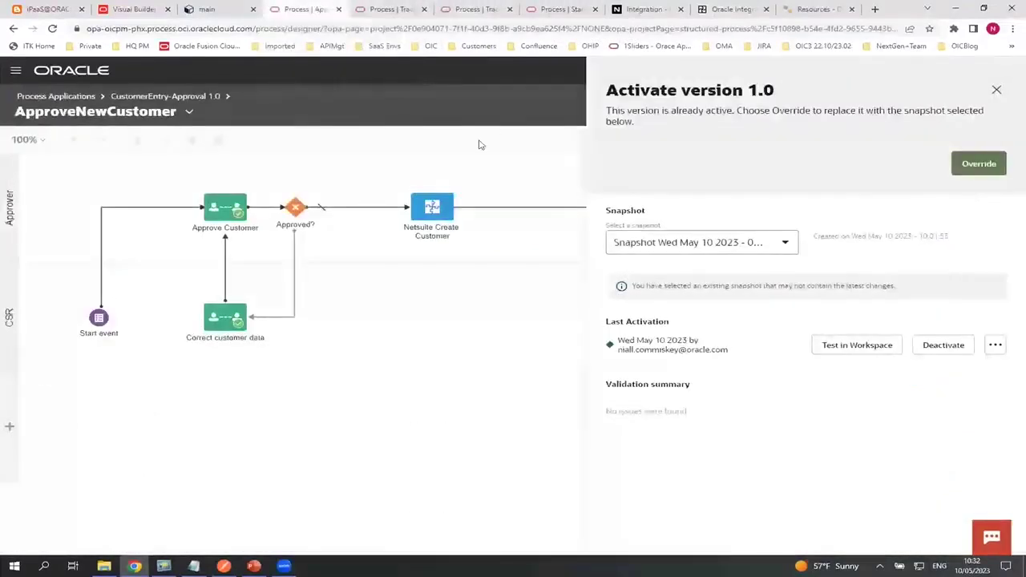
{"action": "left_click", "coordinate": [996, 88]}
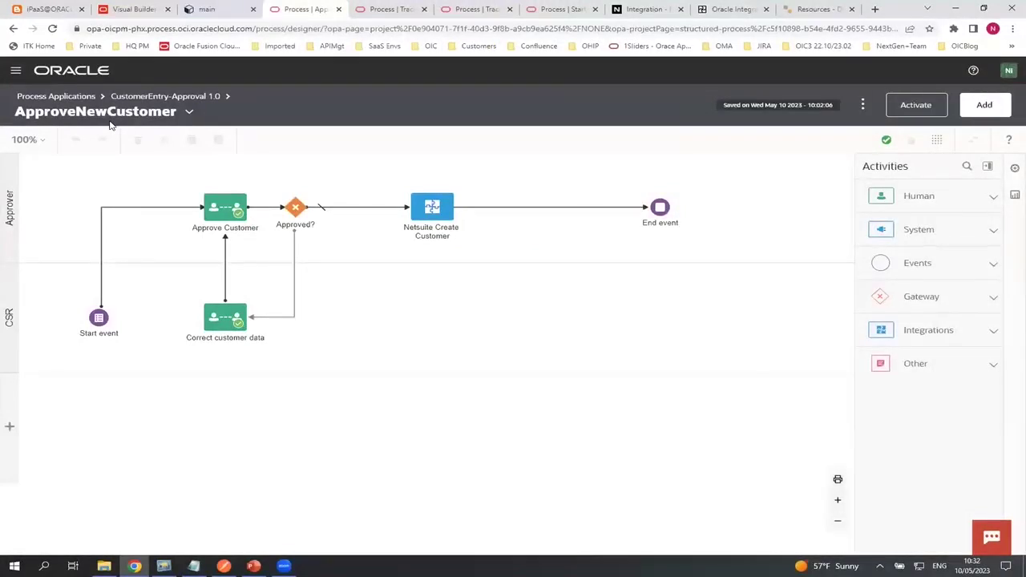
{"action": "left_click", "coordinate": [992, 197]}
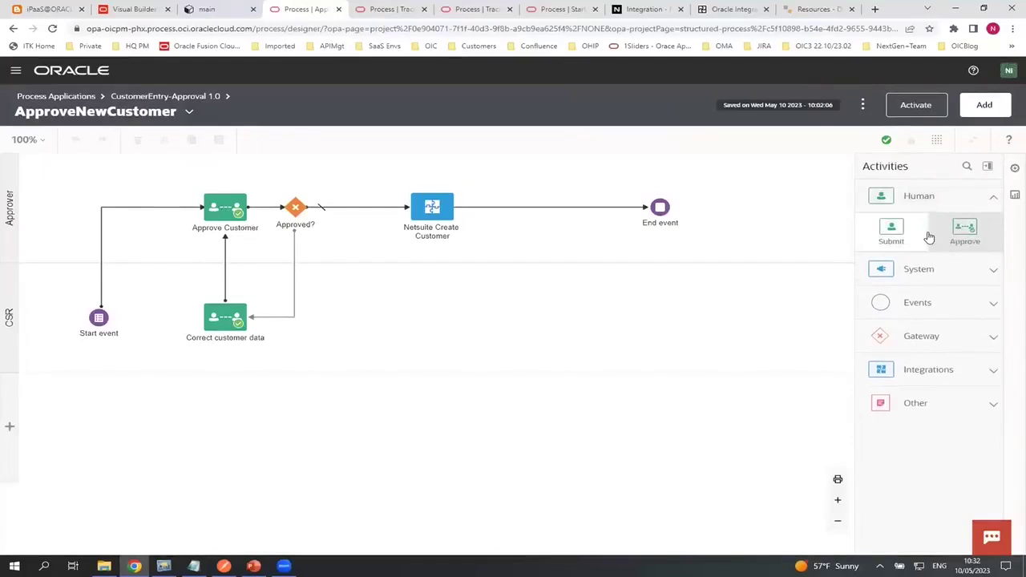
{"action": "left_click", "coordinate": [991, 271]}
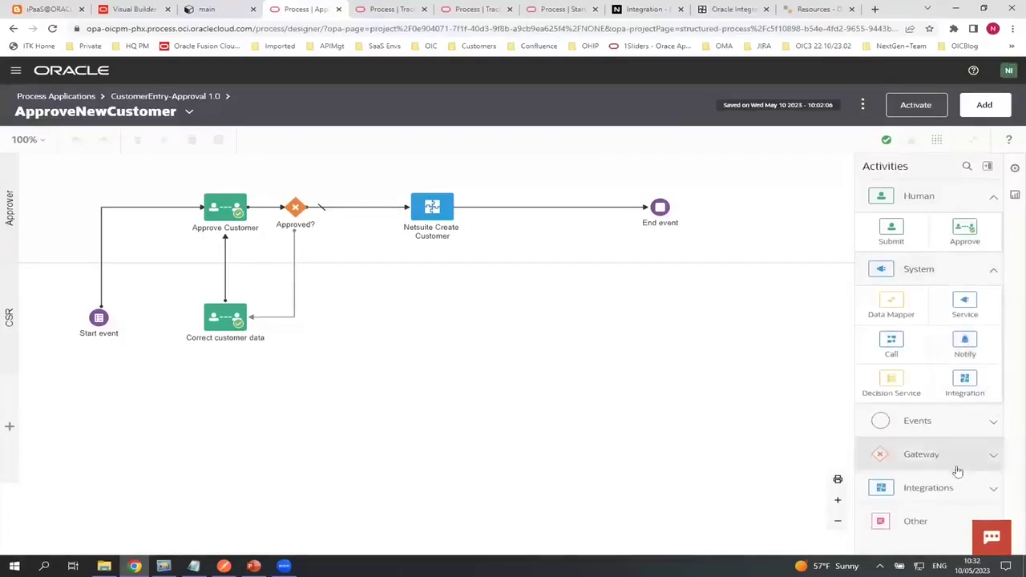
Expand Integrations and drag the AA-Netsuite-CreateCustomer tile toward the canvas, then switch to PowerPoint
{"action": "left_click", "coordinate": [994, 491]}
{"action": "scroll", "coordinate": [972, 438], "scroll_direction": "down", "scroll_amount": 1}
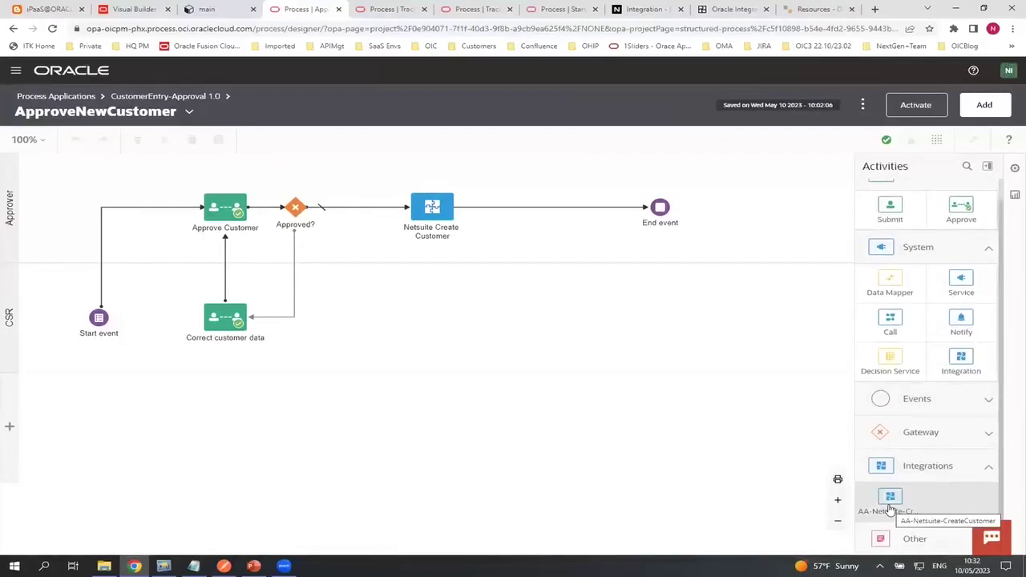
{"action": "left_click_drag", "start_coordinate": [889, 510], "coordinate": [94, 337]}
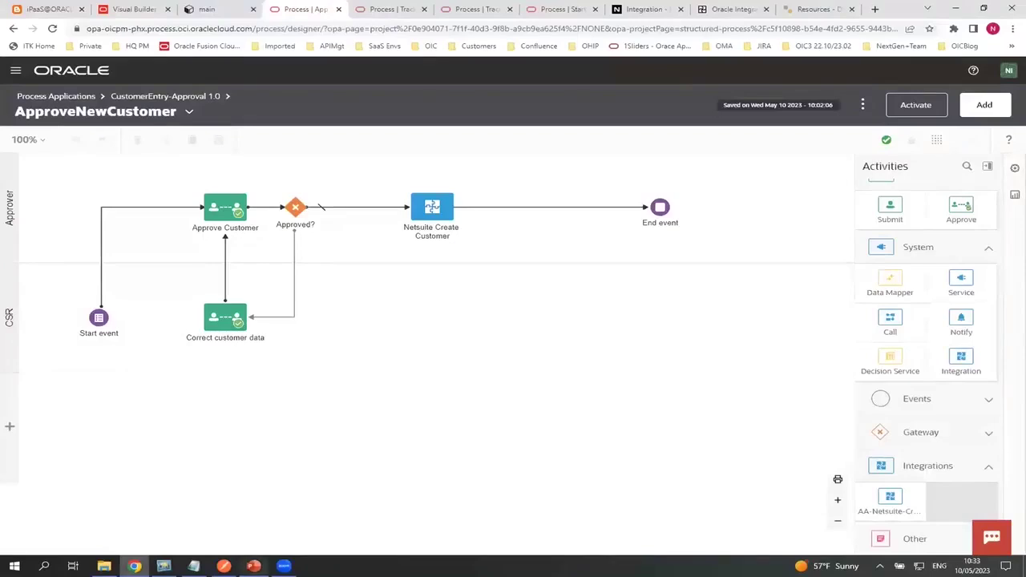
{"action": "left_click", "coordinate": [253, 566]}
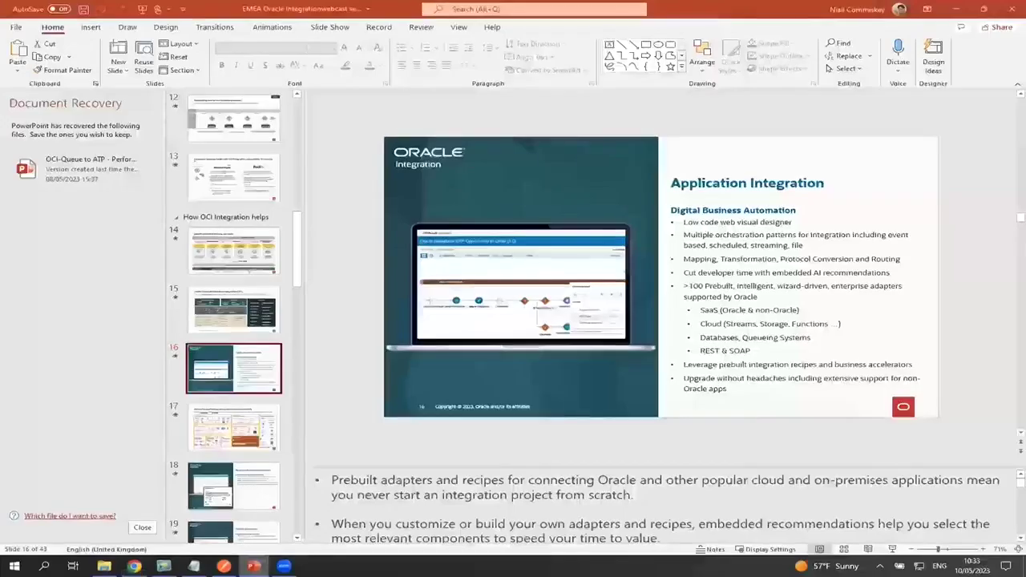
Present slide 14, 'Specific problems we help you solve', full screen, then return to the browser
{"action": "left_click", "coordinate": [217, 254]}
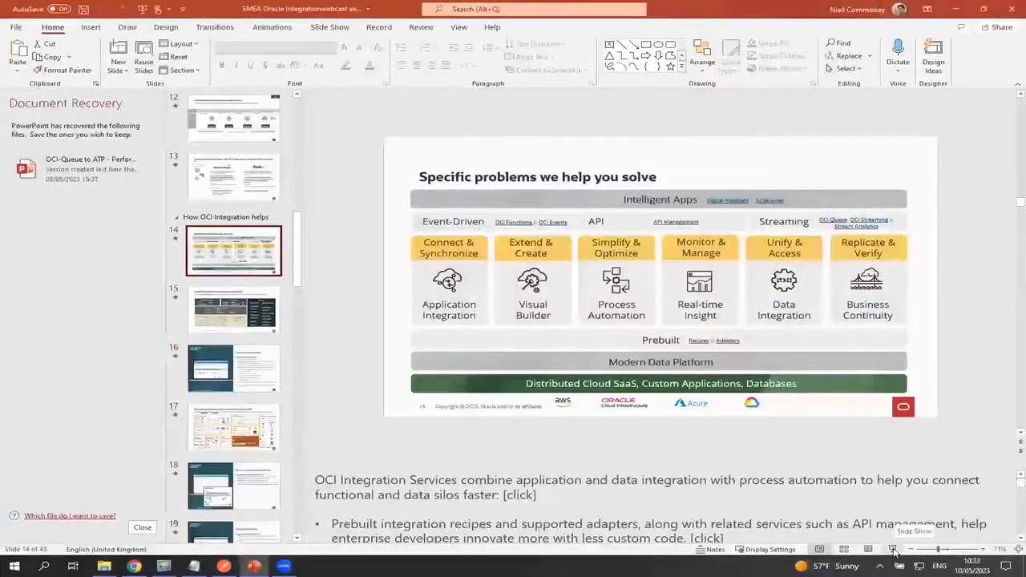
{"action": "left_click", "coordinate": [893, 550]}
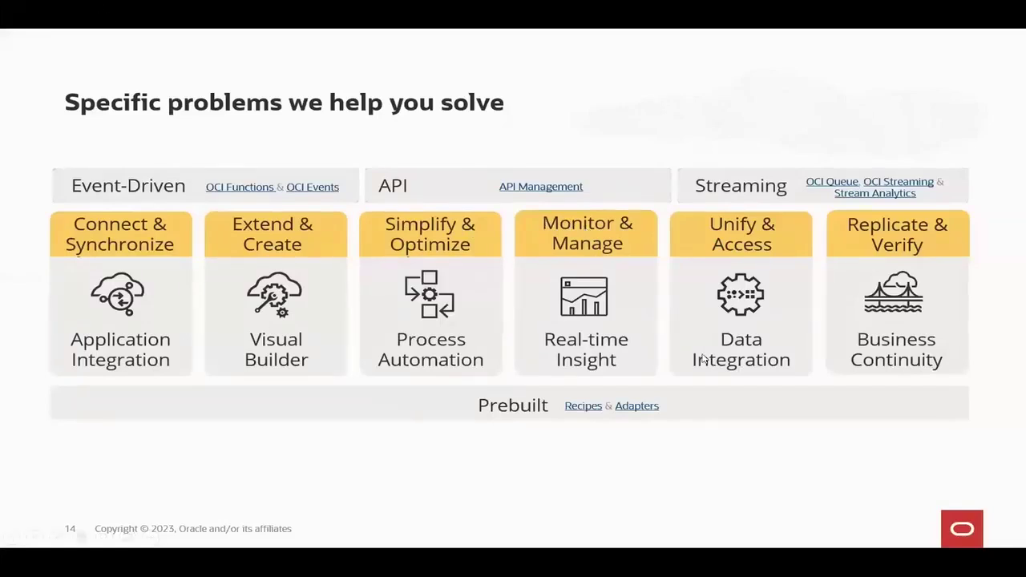
{"action": "key", "text": "Escape"}
{"action": "left_click", "coordinate": [134, 566]}
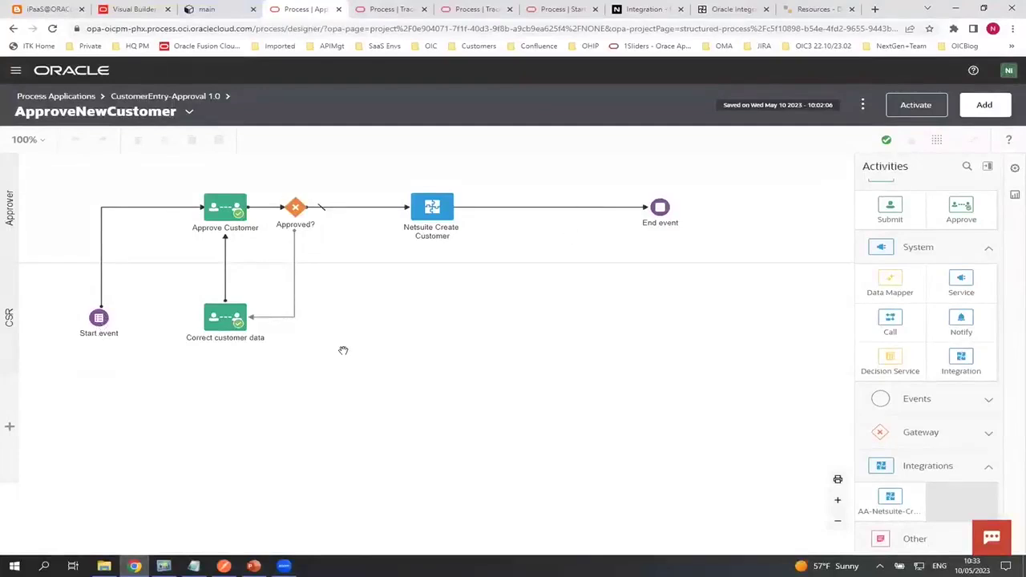
Return to the Process Applications list and open the DecisionsDemo 1.0 application
{"action": "left_click", "coordinate": [63, 97]}
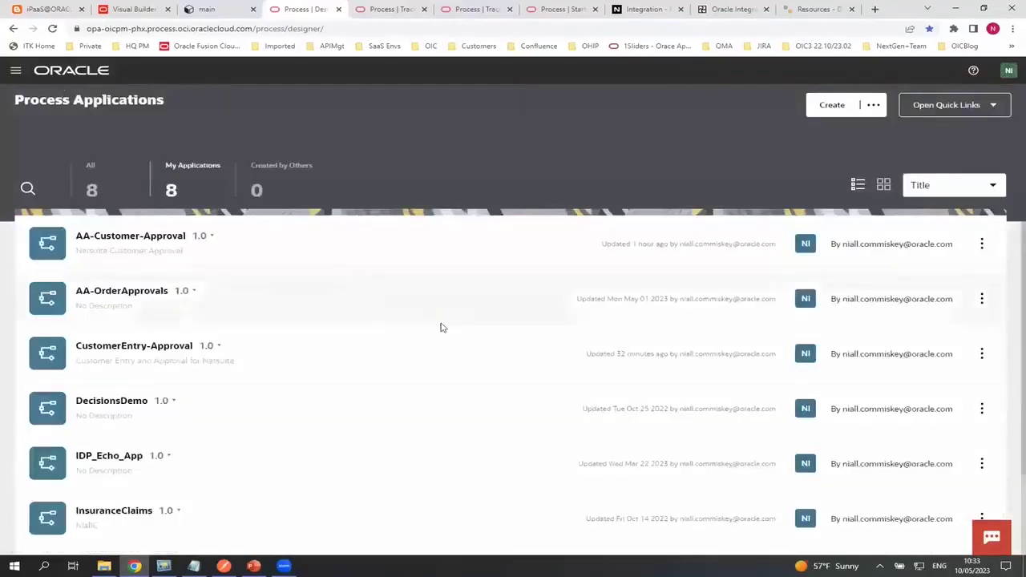
{"action": "scroll", "coordinate": [335, 353], "scroll_direction": "down", "scroll_amount": 3}
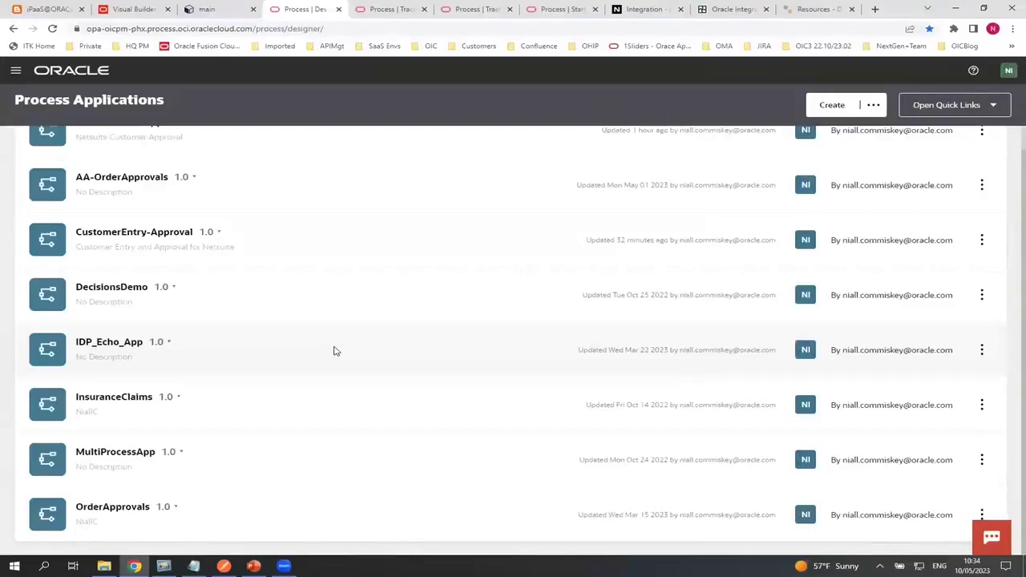
{"action": "left_click", "coordinate": [128, 286]}
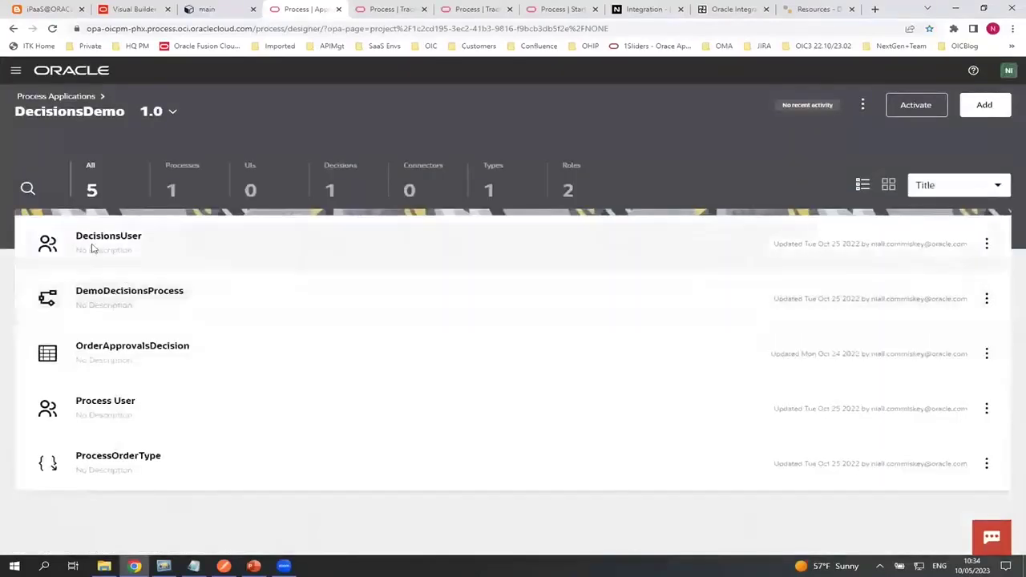
Open the OrderApprovalsDecision decision model from the DecisionsDemo artifact list
{"action": "left_click", "coordinate": [101, 346]}
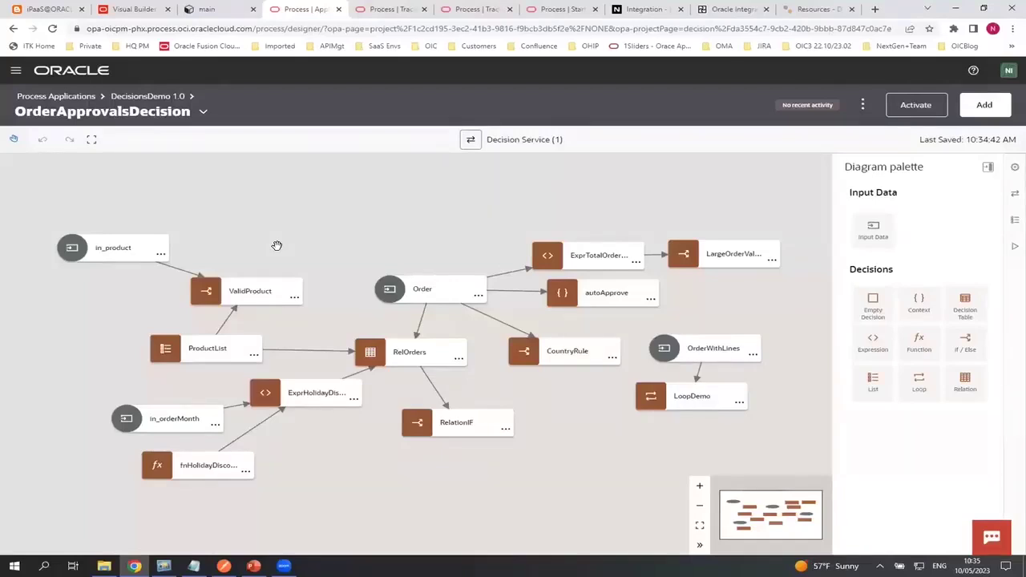
Show the Decision Properties of the RelOrders and ValidProduct decisions
{"action": "left_click", "coordinate": [373, 357]}
{"action": "left_click", "coordinate": [457, 358]}
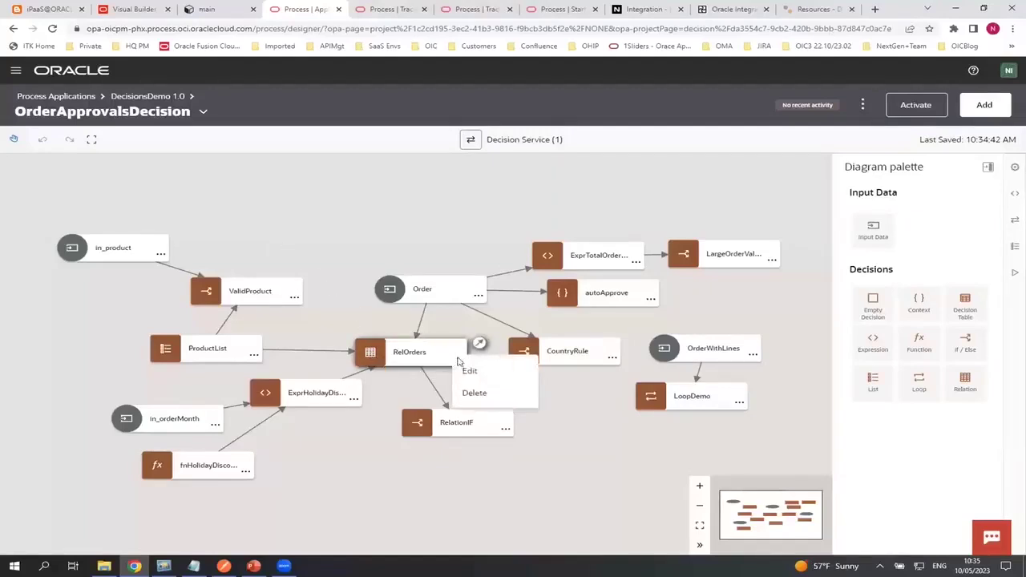
{"action": "left_click", "coordinate": [471, 378]}
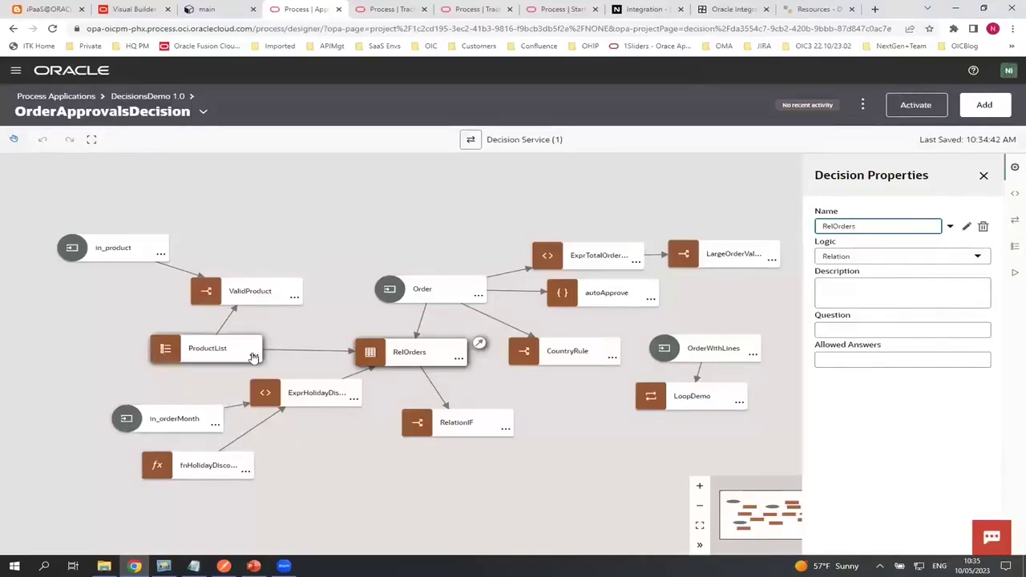
{"action": "left_click", "coordinate": [297, 309]}
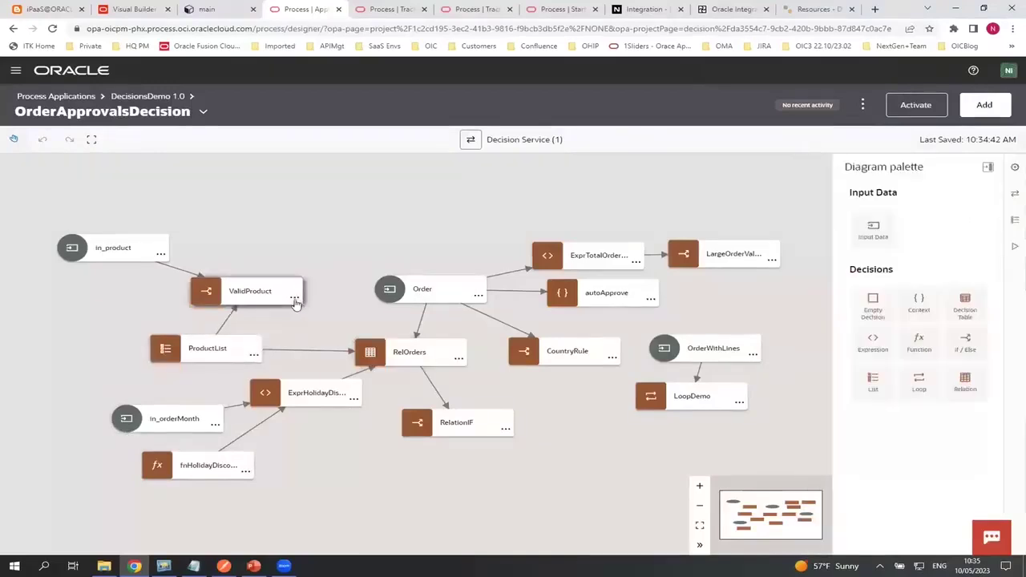
{"action": "left_click", "coordinate": [295, 299]}
{"action": "left_click", "coordinate": [304, 324]}
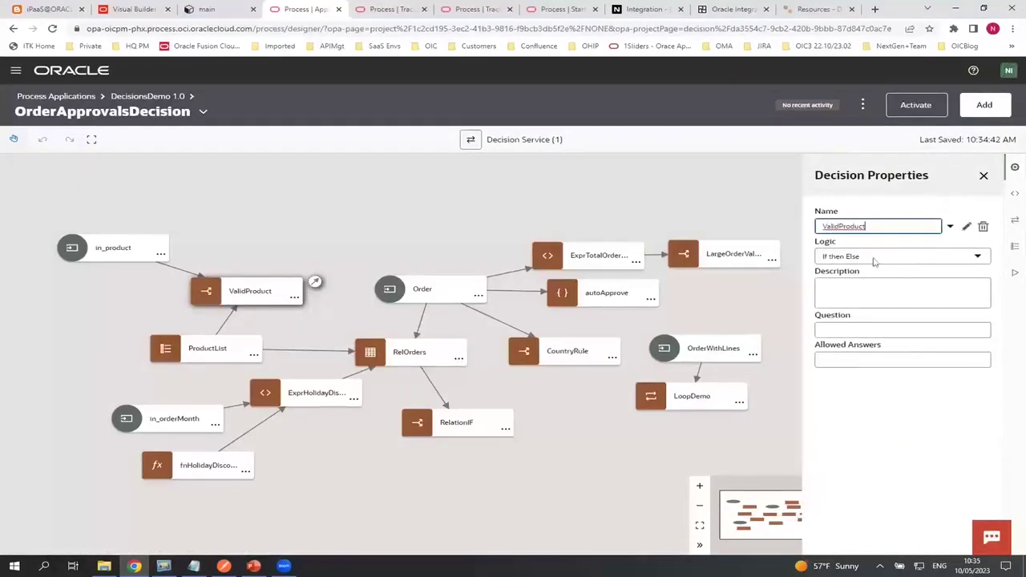
Inspect the options of the CountryRule and LoopDemo decisions
{"action": "left_click", "coordinate": [612, 358]}
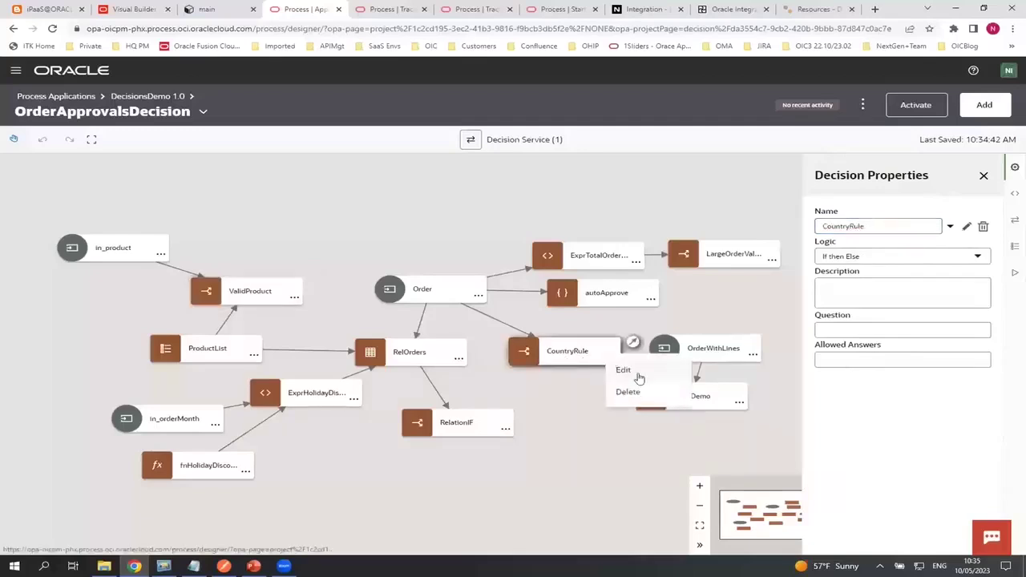
{"action": "left_click", "coordinate": [638, 378]}
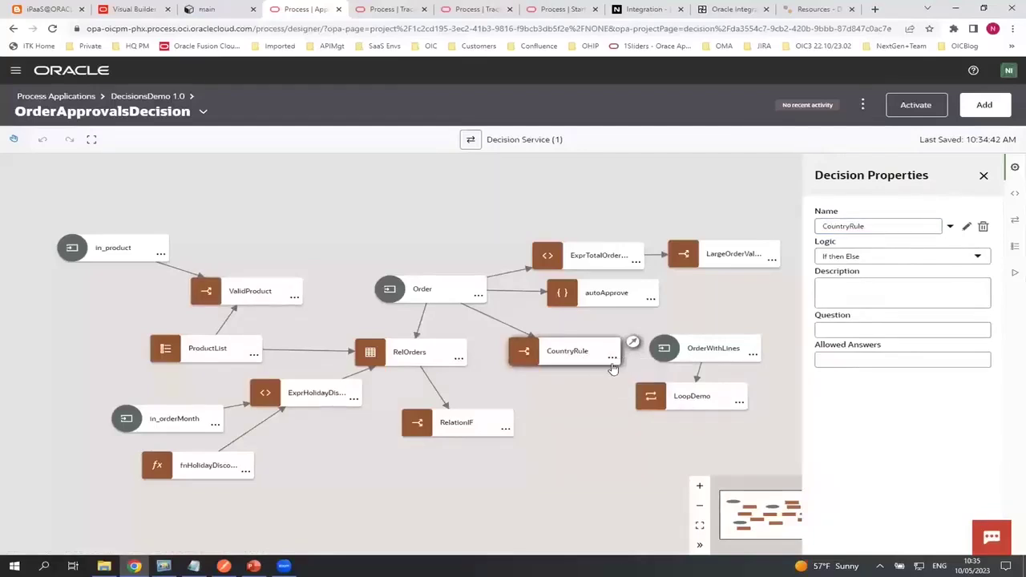
{"action": "left_click", "coordinate": [739, 401]}
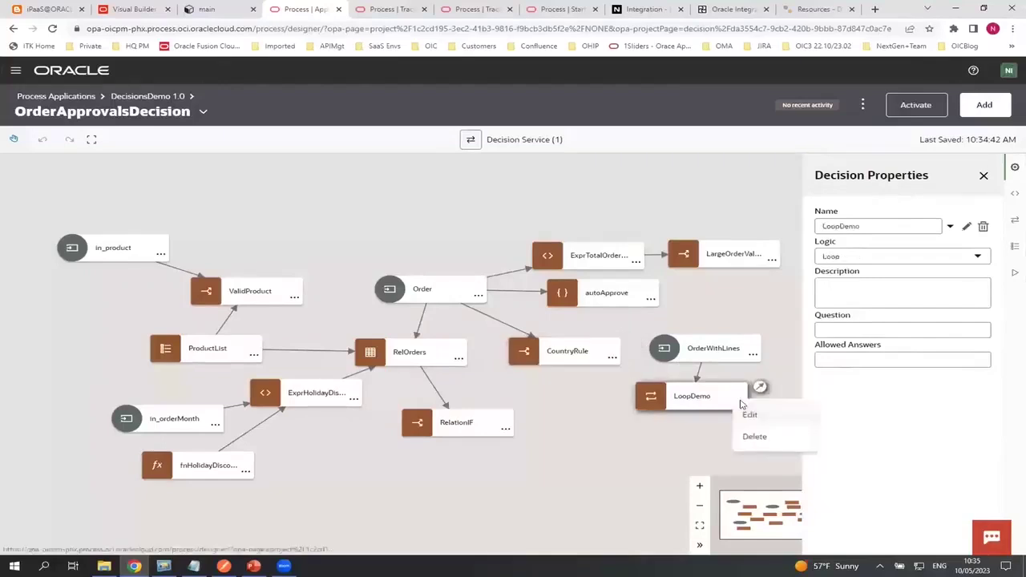
{"action": "left_click", "coordinate": [762, 411]}
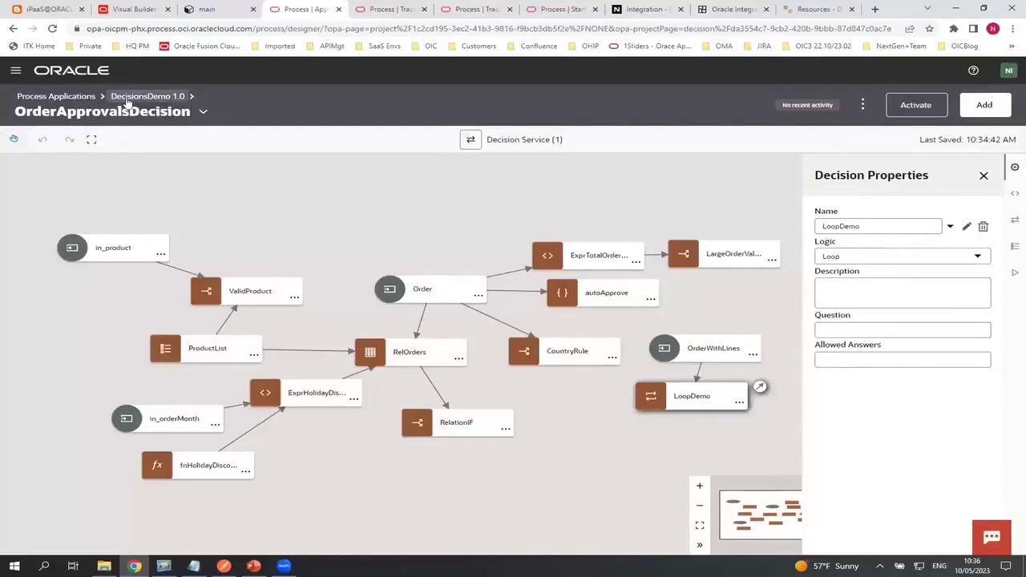
Open InsuranceClaims from Process Applications, list its three processes, and switch to Start Requests
{"action": "left_click", "coordinate": [62, 95]}
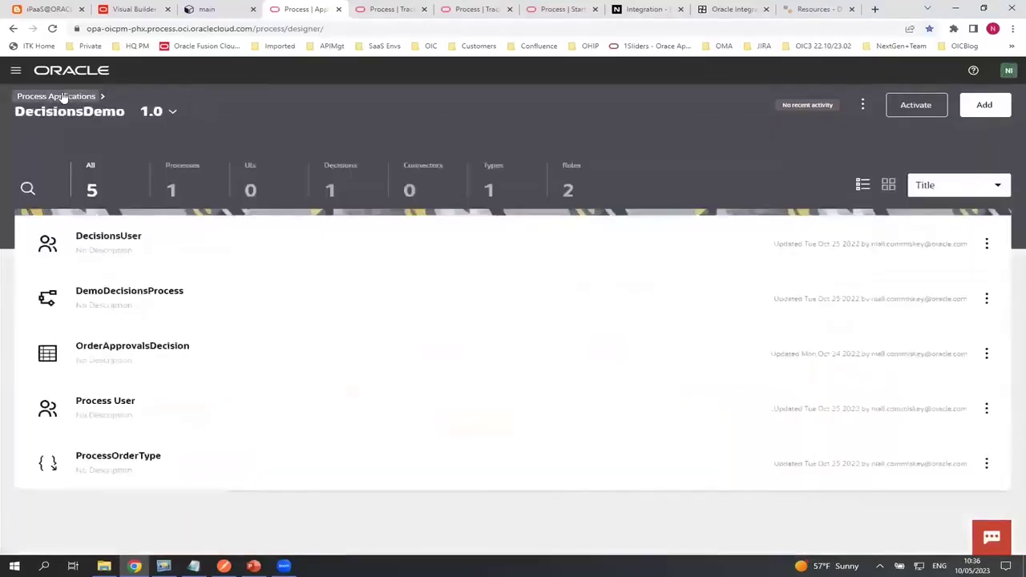
{"action": "left_click", "coordinate": [62, 95]}
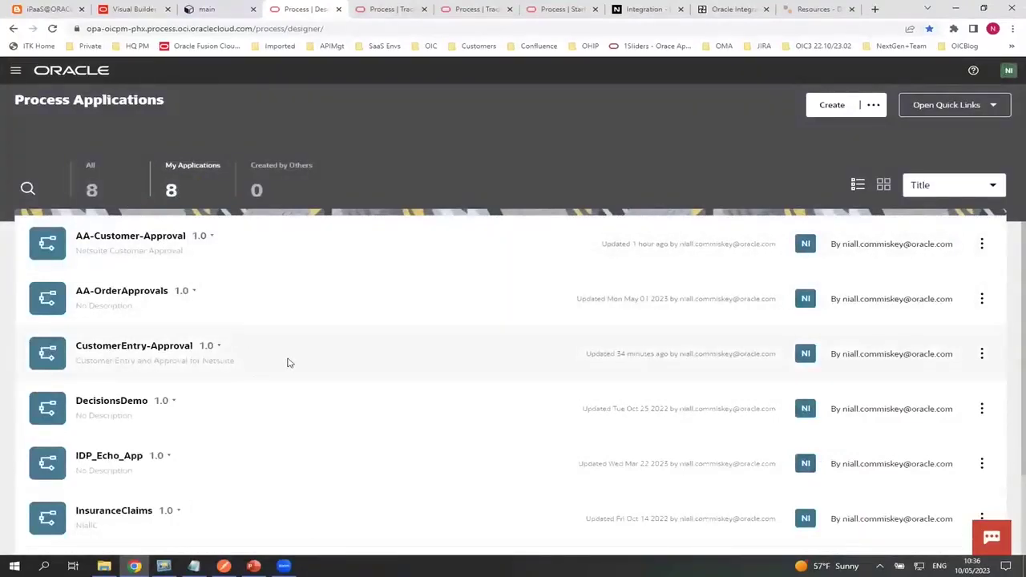
{"action": "scroll", "coordinate": [241, 377], "scroll_direction": "down", "scroll_amount": 3}
{"action": "left_click", "coordinate": [108, 395]}
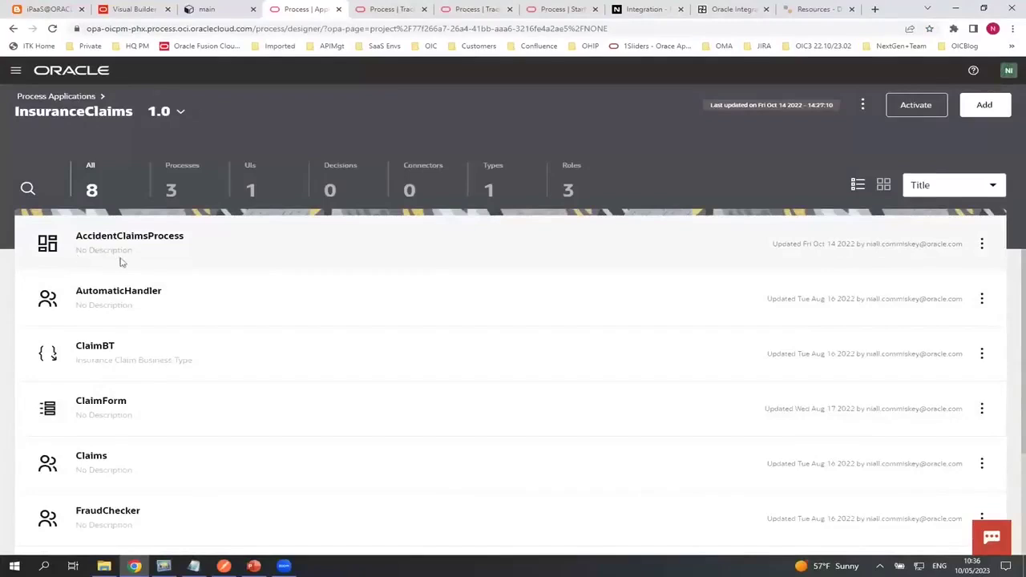
{"action": "left_click", "coordinate": [171, 189]}
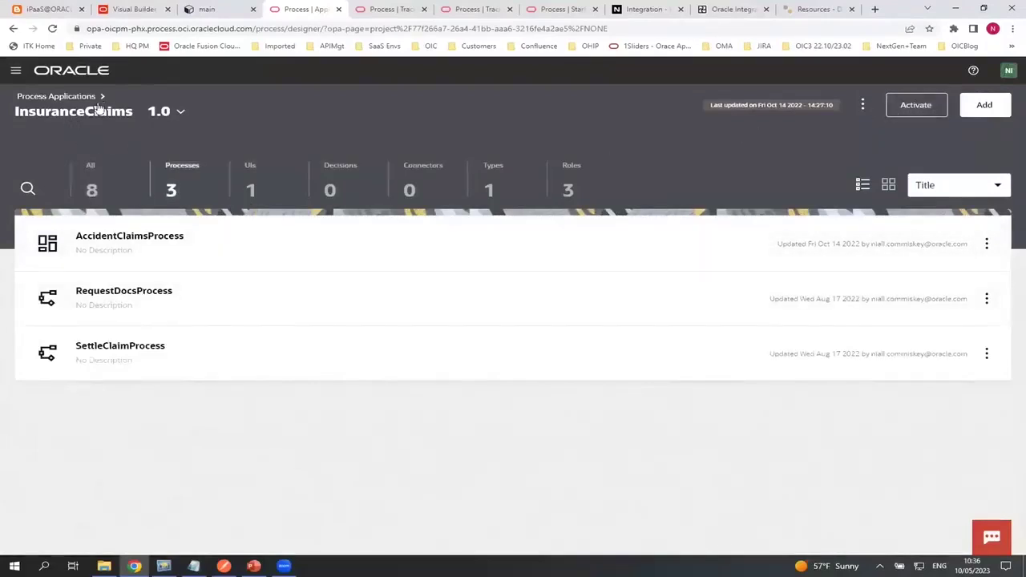
{"action": "left_click", "coordinate": [556, 12]}
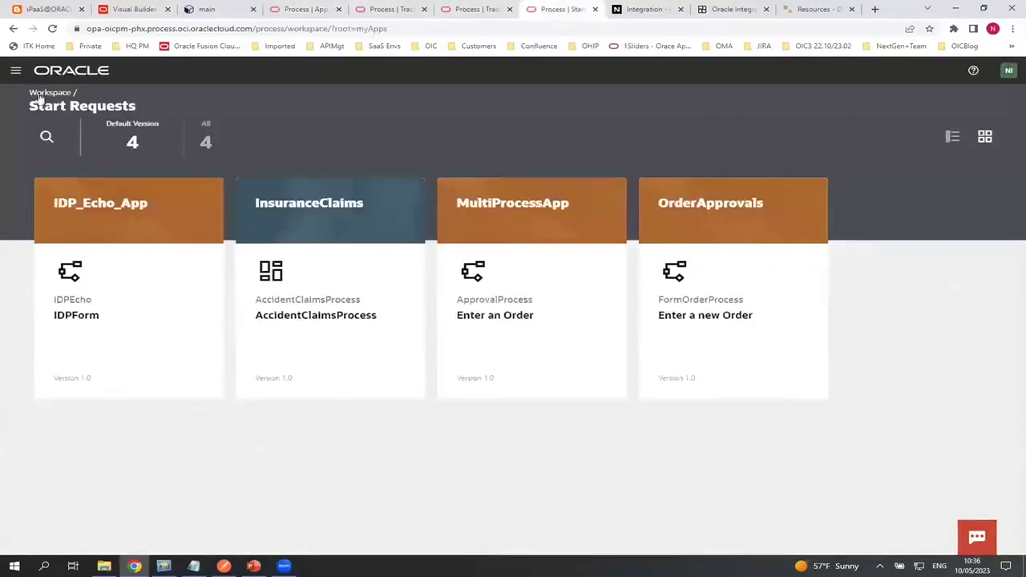
Start a new InsuranceClaims accident claim and enter the claimant's first name, last name and email
{"action": "left_click", "coordinate": [293, 206]}
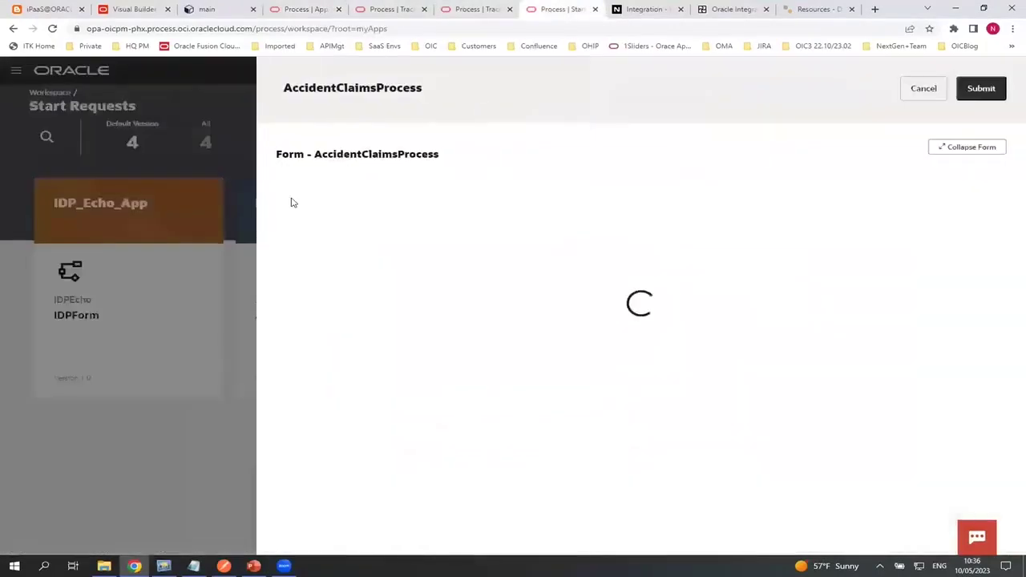
{"action": "left_click", "coordinate": [318, 270]}
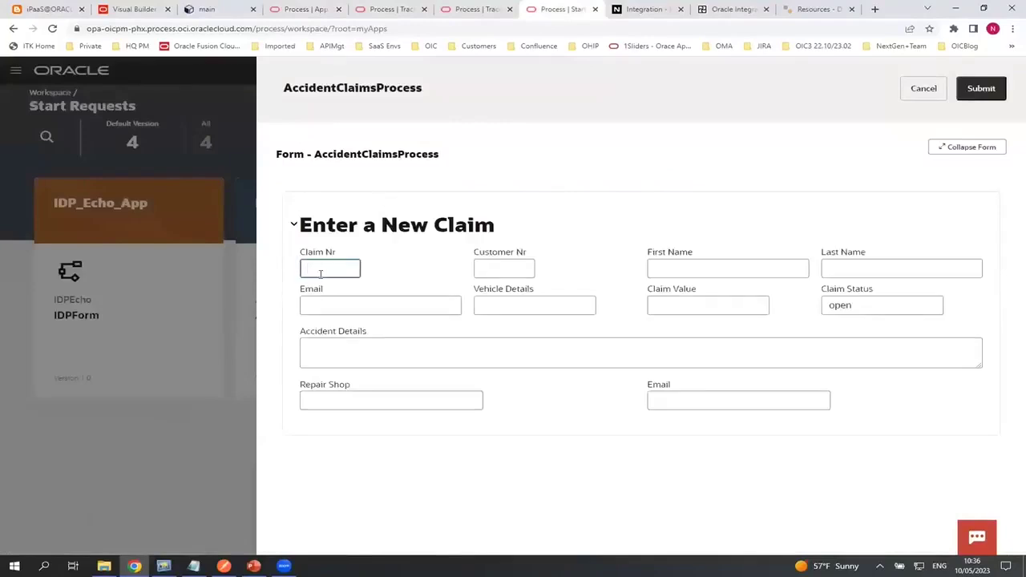
{"action": "key", "text": "Tab"}
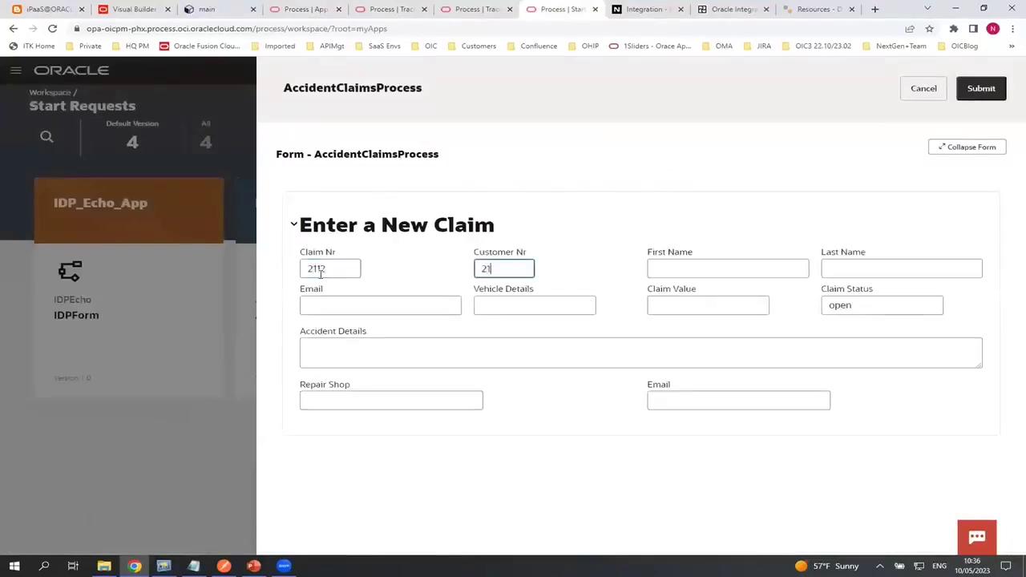
{"action": "key", "text": "Tab"}
{"action": "type", "text": "N"}
{"action": "key", "text": "Tab"}
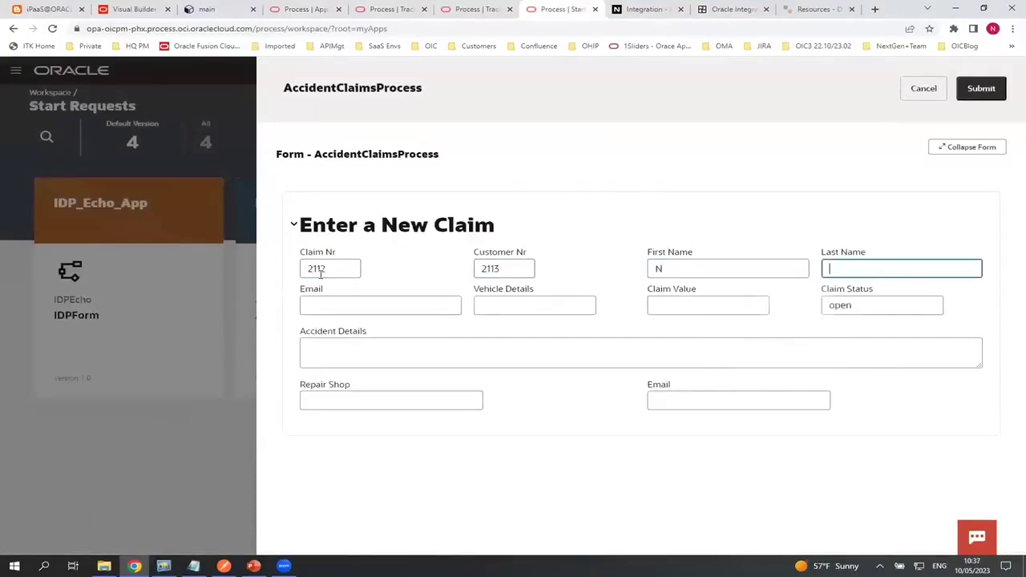
{"action": "type", "text": "C"}
{"action": "left_click", "coordinate": [310, 302]}
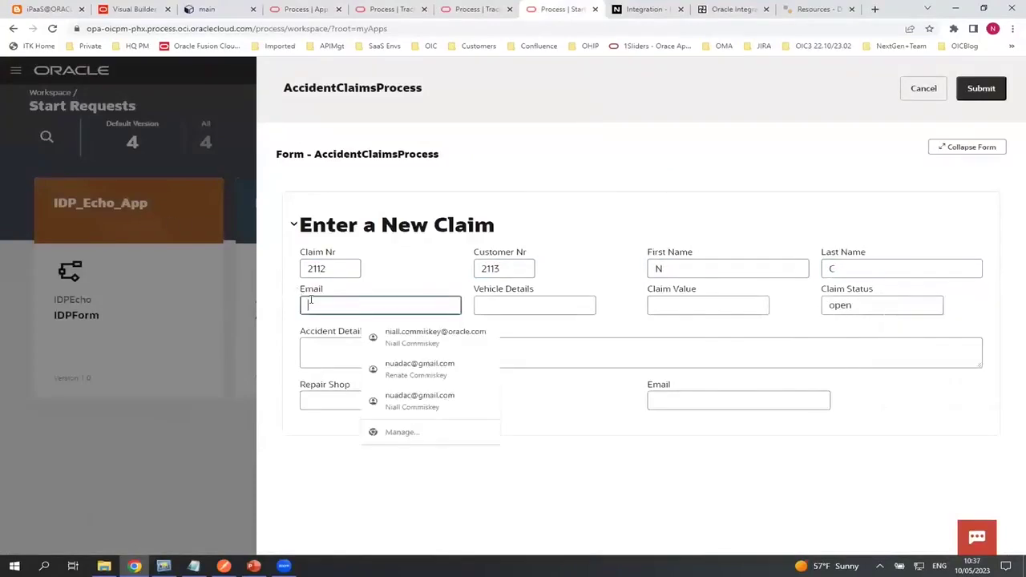
{"action": "type", "text": "n@c.com"}
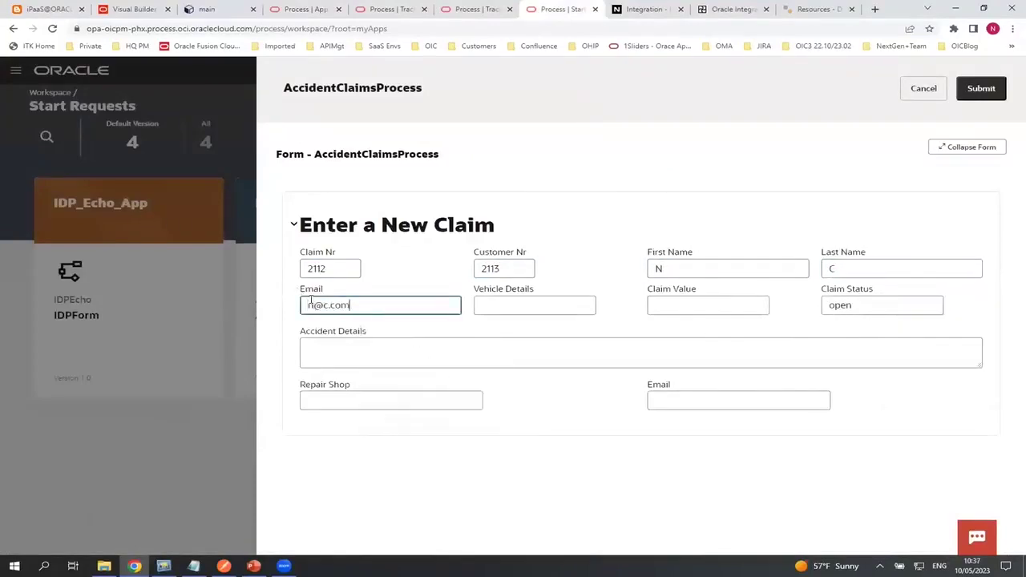
{"action": "left_click", "coordinate": [500, 301]}
{"action": "left_click", "coordinate": [689, 303]}
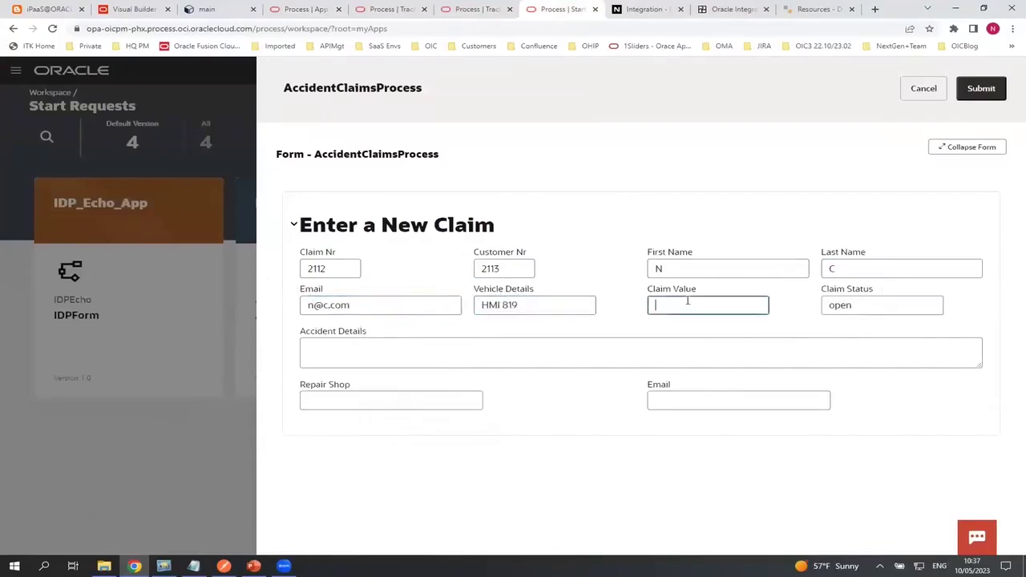
{"action": "type", "text": "40000"}
{"action": "left_click", "coordinate": [396, 352]}
{"action": "type", "text": "I fell aslee"}
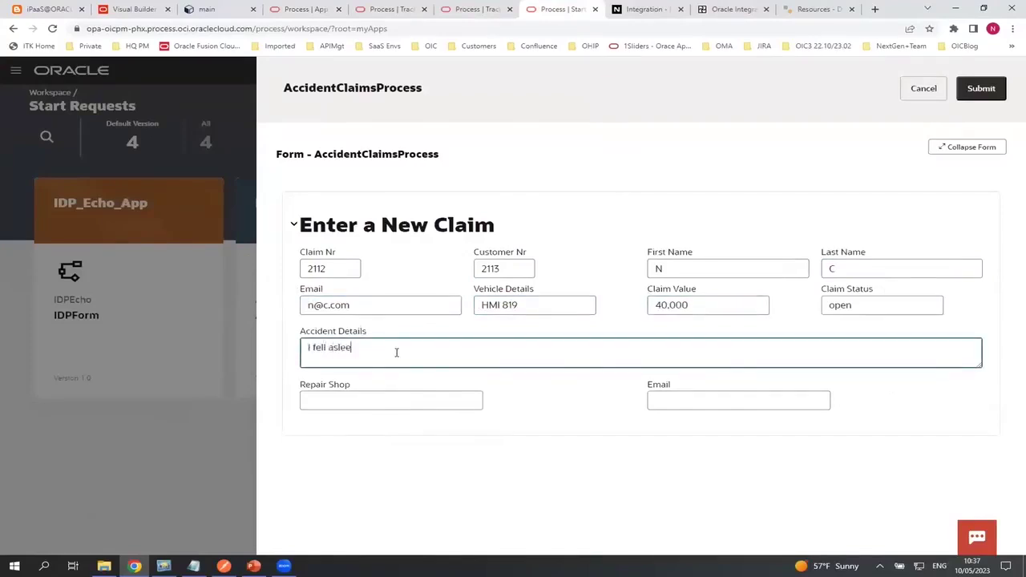
Enter repair shop Joes and its email, submit the claim, and return to the process list
{"action": "left_click", "coordinate": [359, 402]}
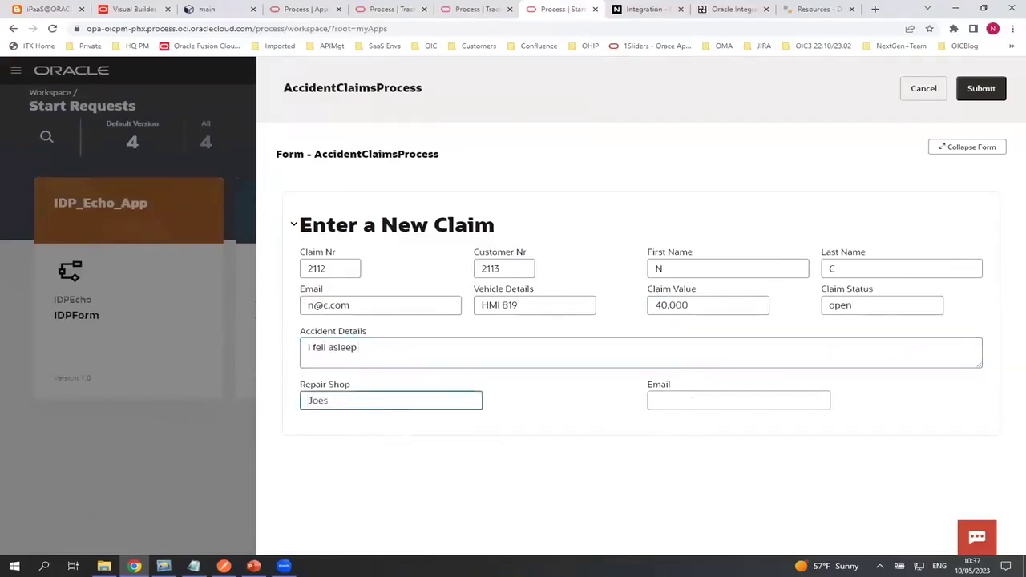
{"action": "key", "text": "Escape"}
{"action": "left_click", "coordinate": [658, 343]}
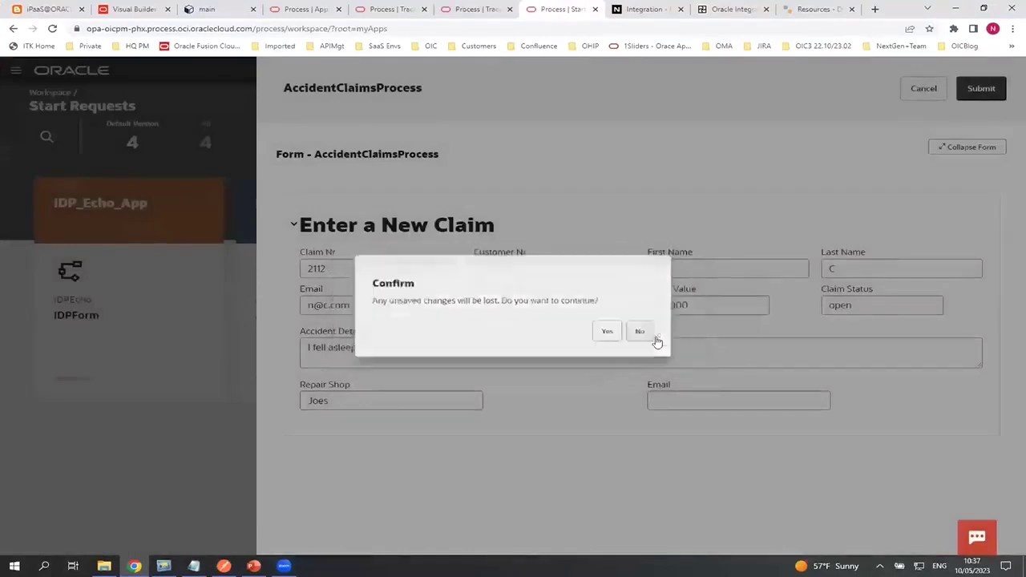
{"action": "left_click", "coordinate": [678, 399]}
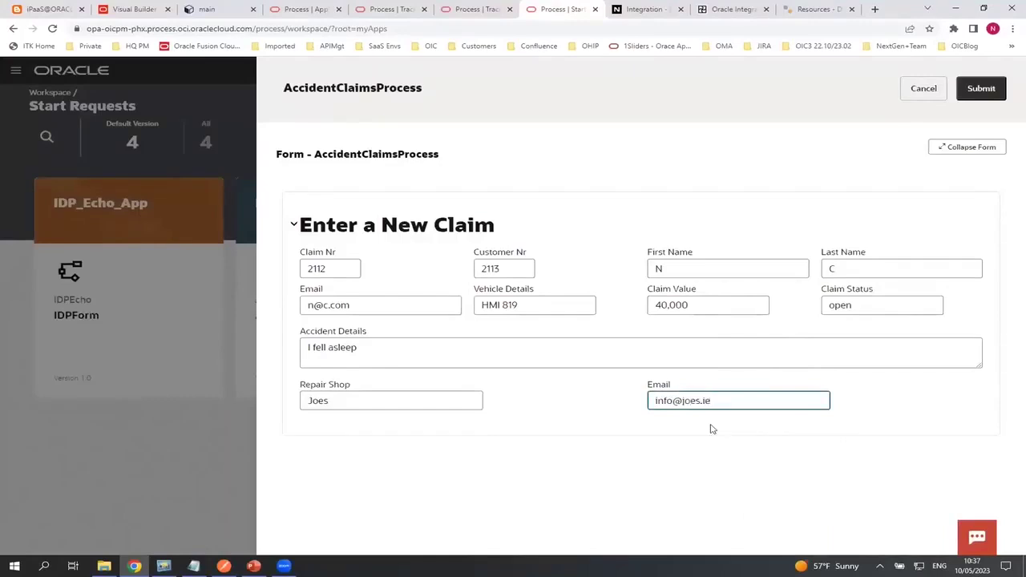
{"action": "left_click", "coordinate": [981, 89]}
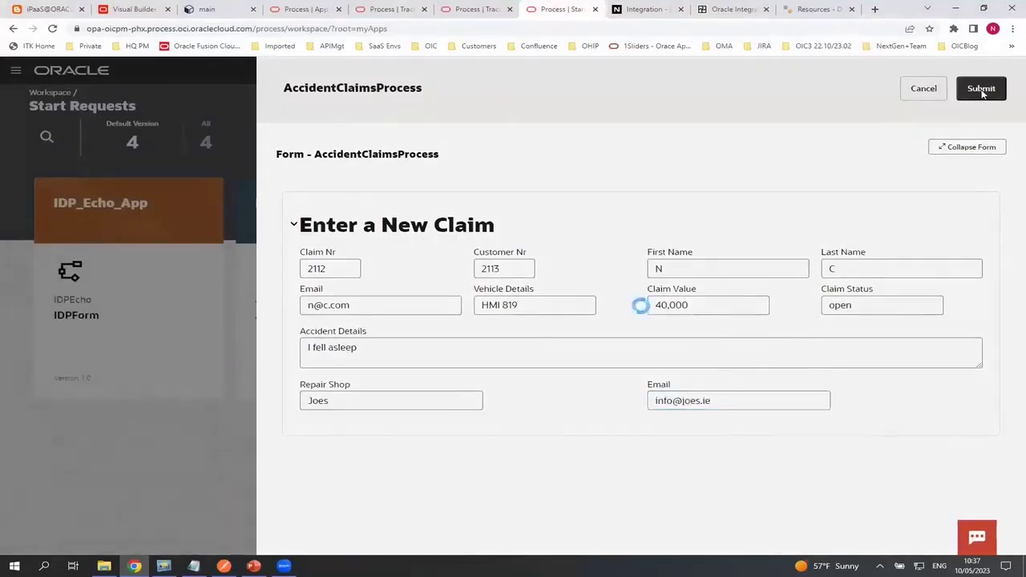
{"action": "key", "text": "ctrl+4"}
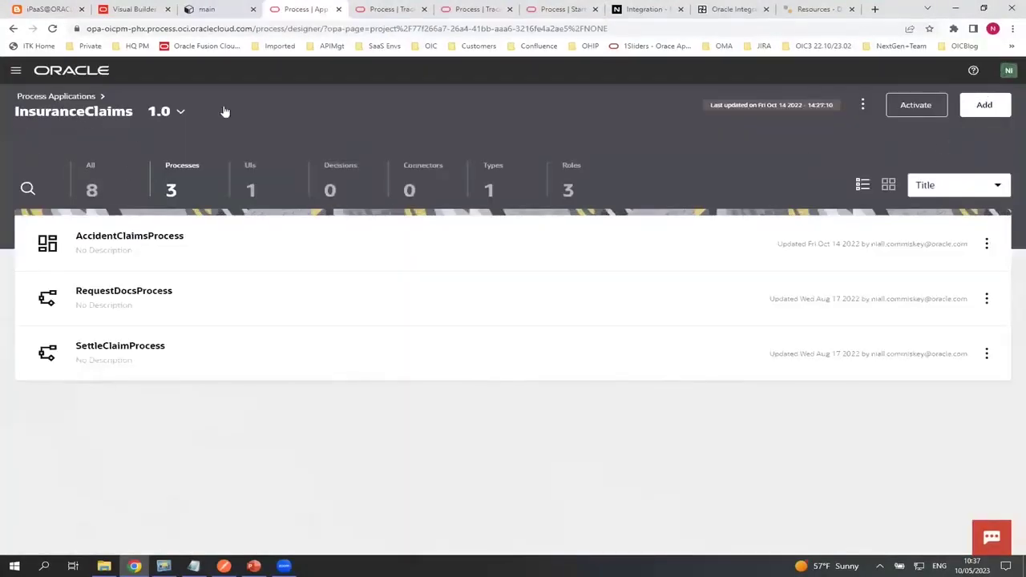
Review the submitted claim's activities in Tracking, reopen the Investigate Claim instance, then switch to the presentation
{"action": "left_click", "coordinate": [385, 10]}
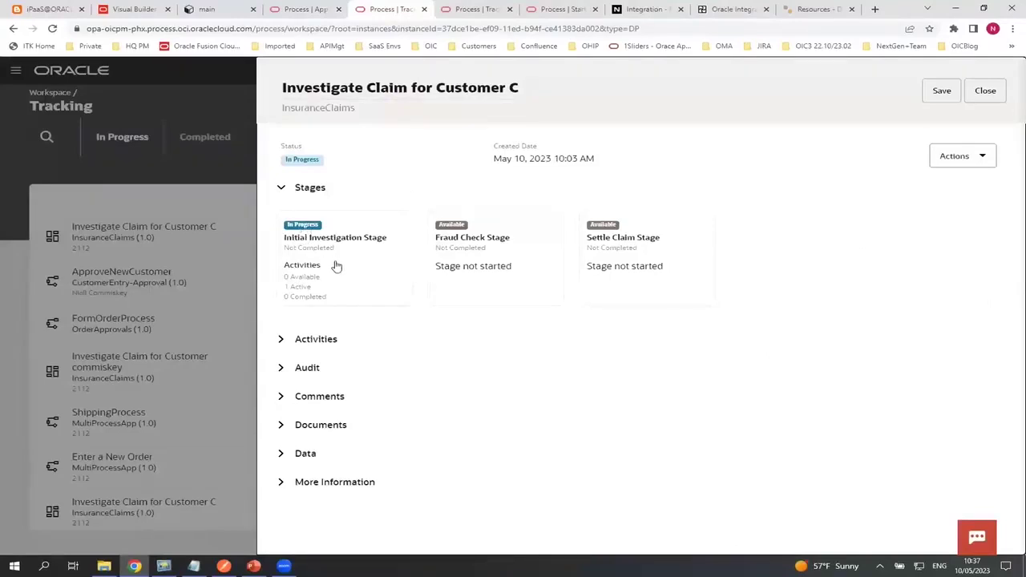
{"action": "left_click", "coordinate": [287, 343]}
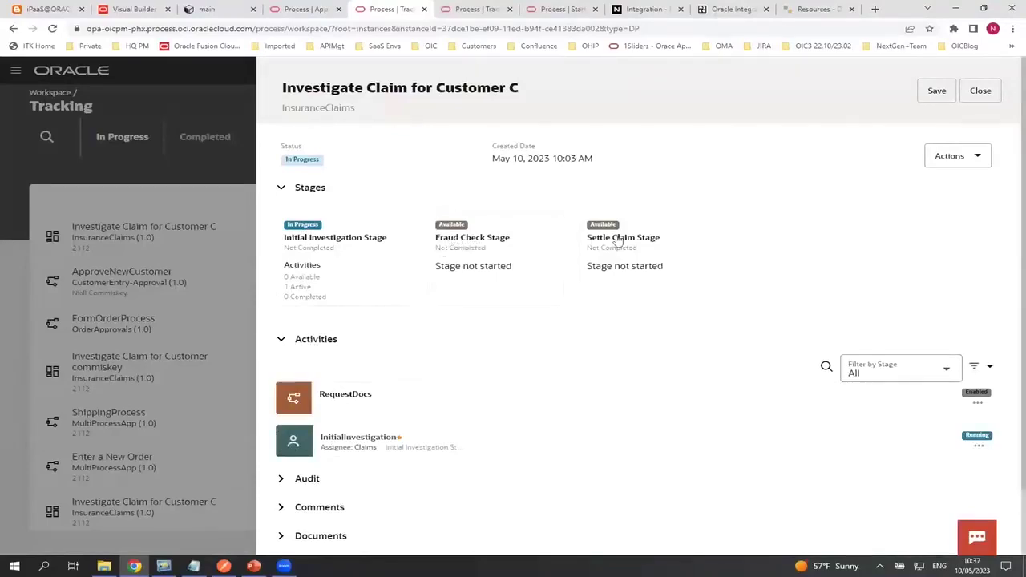
{"action": "left_click", "coordinate": [981, 92]}
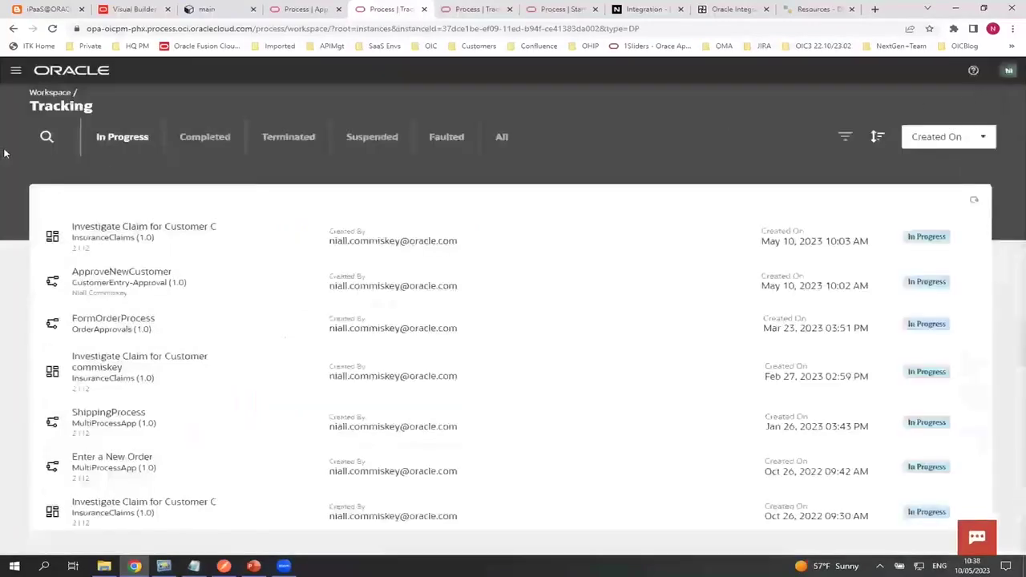
{"action": "left_click", "coordinate": [121, 228]}
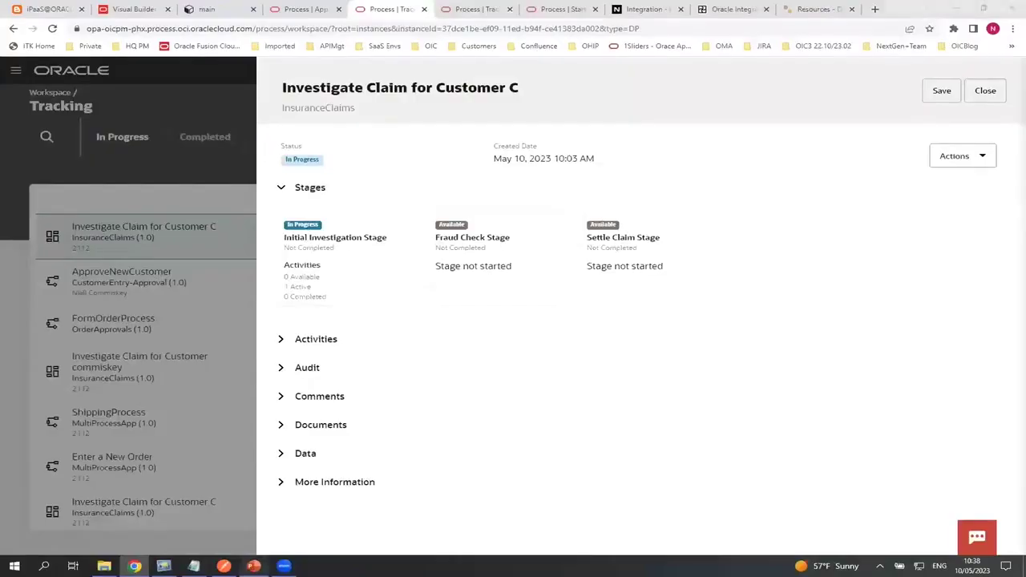
{"action": "left_click", "coordinate": [253, 566]}
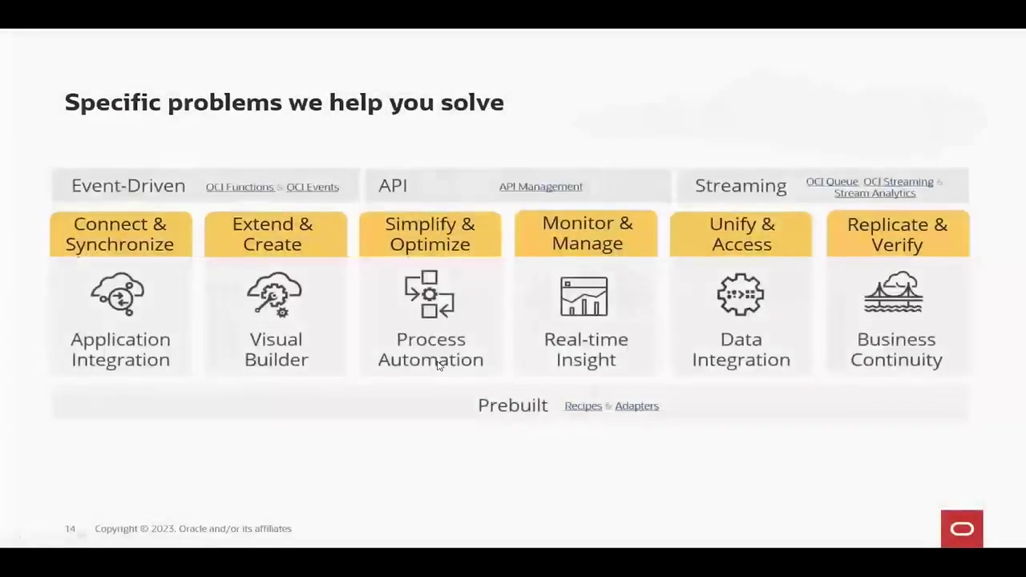
Advance to slide 16 'Application Integration', end the slideshow, and return to the claim page in Chrome
{"action": "key", "text": "Right"}
{"action": "key", "text": "Right"}
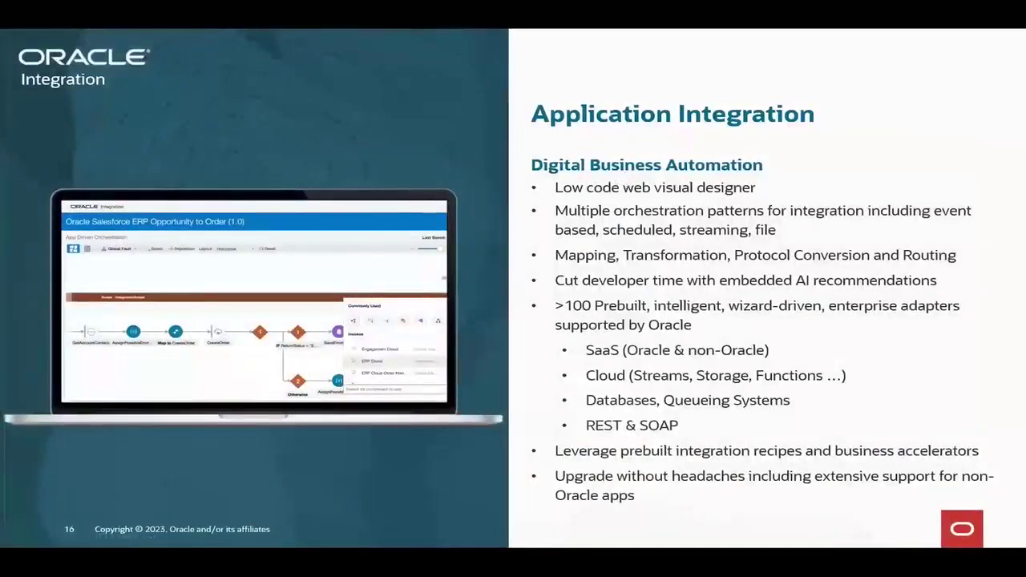
{"action": "key", "text": "Escape"}
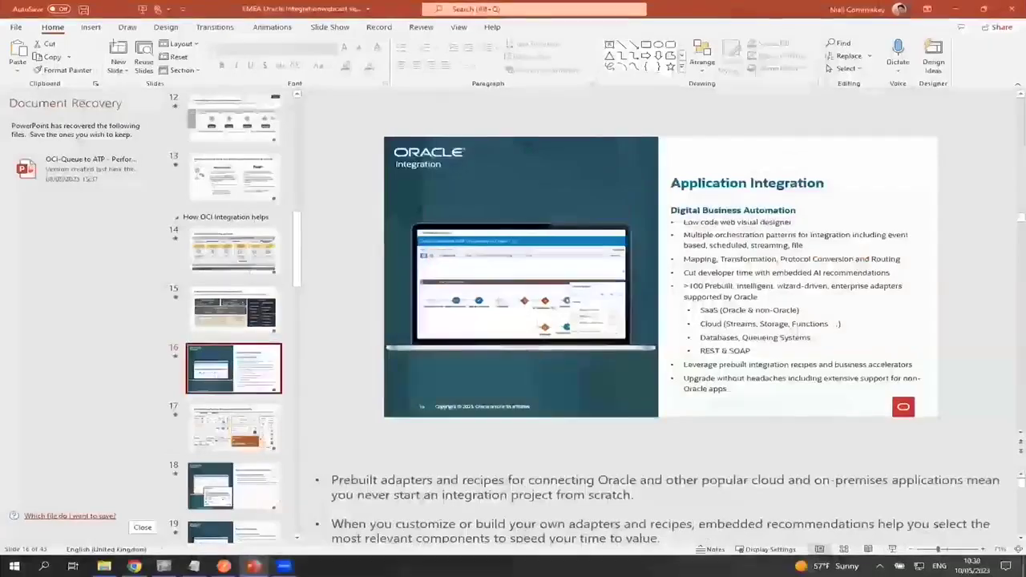
{"action": "left_click", "coordinate": [135, 566]}
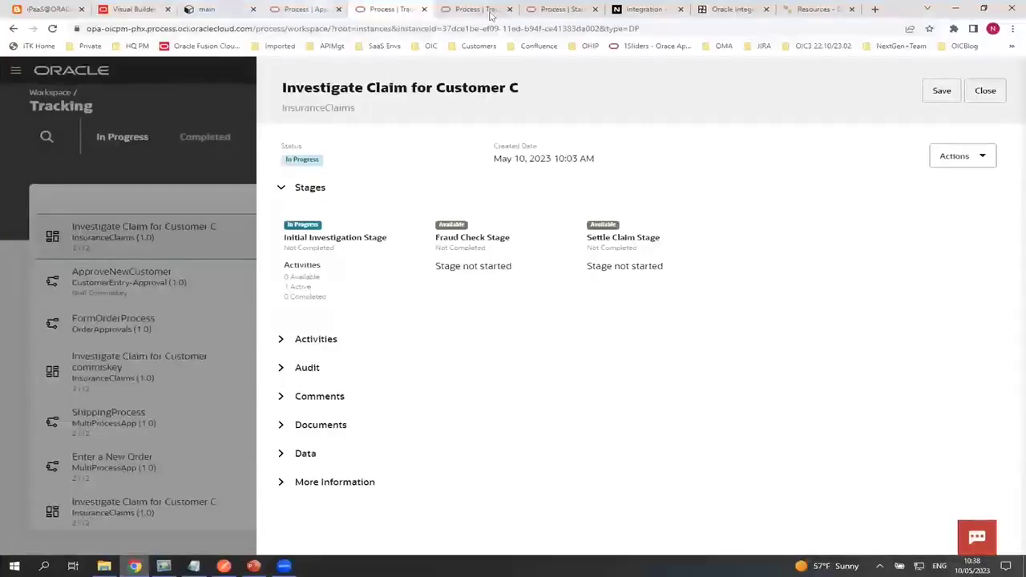
Deactivate AA-Netsuite-CreateCustomer under Design > Integrations so its status returns to Configured
{"action": "left_click", "coordinate": [729, 9]}
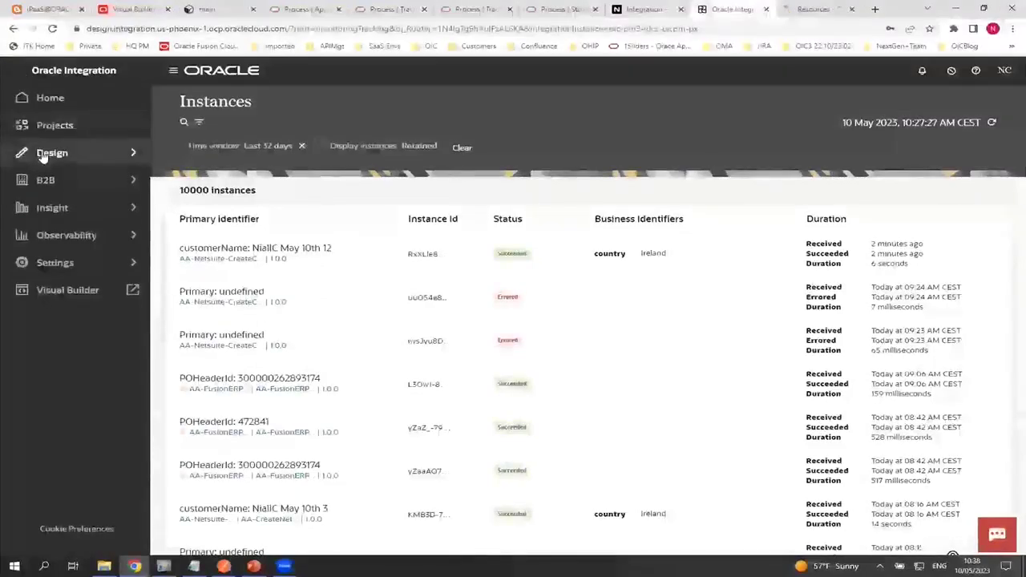
{"action": "left_click", "coordinate": [41, 154]}
{"action": "left_click", "coordinate": [43, 106]}
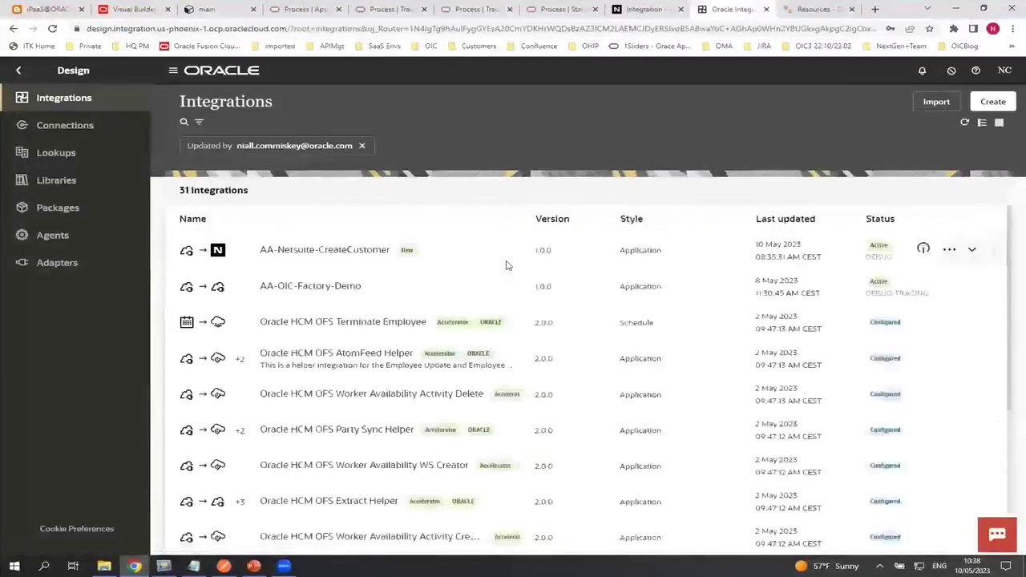
{"action": "left_click", "coordinate": [923, 250]}
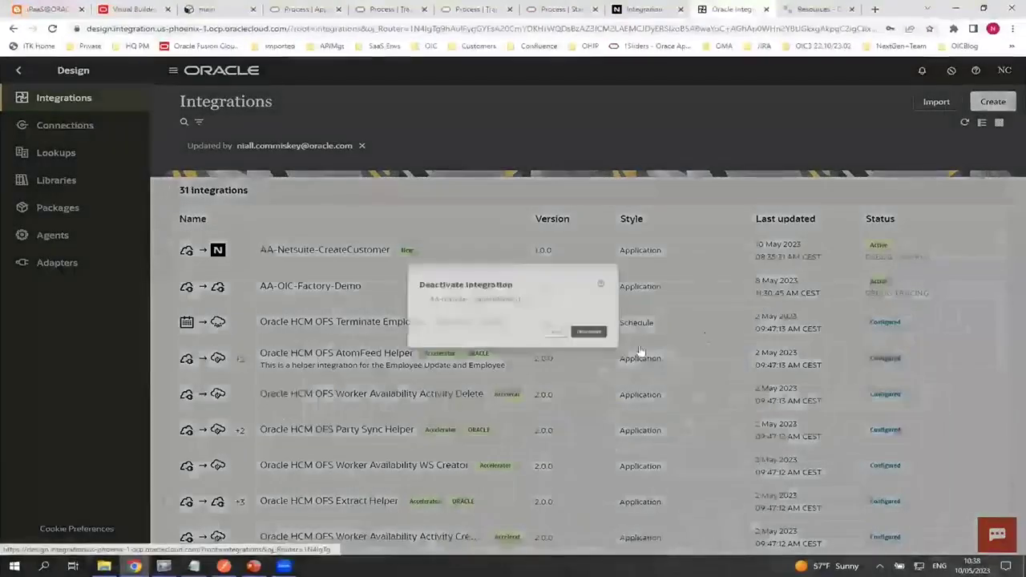
{"action": "left_click", "coordinate": [644, 351]}
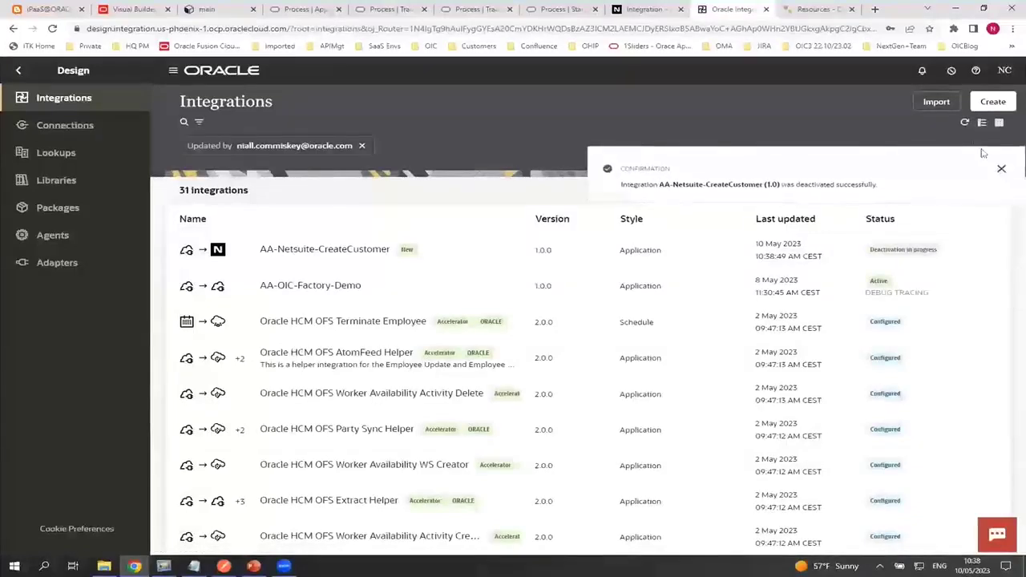
{"action": "left_click", "coordinate": [1000, 169]}
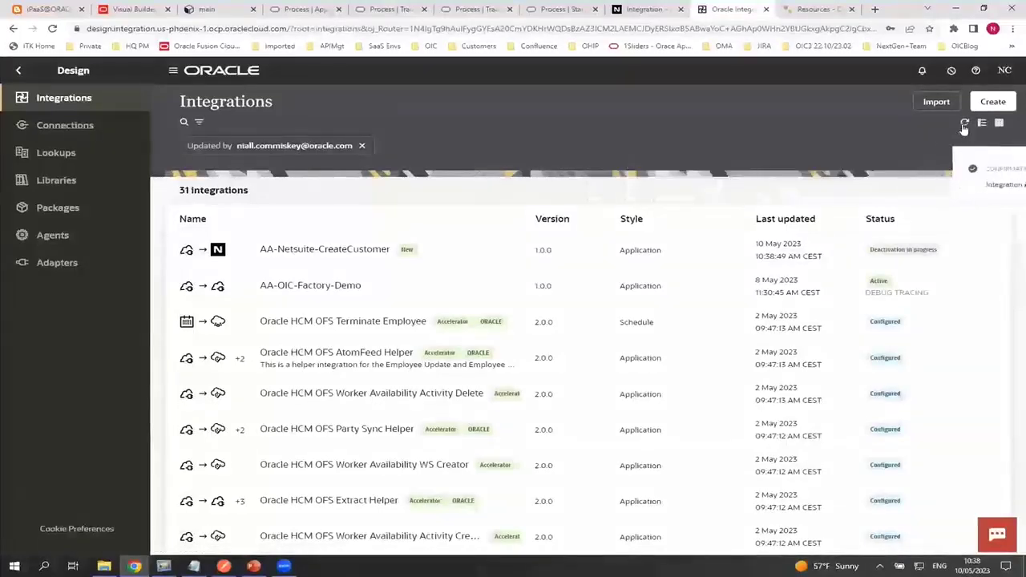
{"action": "left_click", "coordinate": [949, 251]}
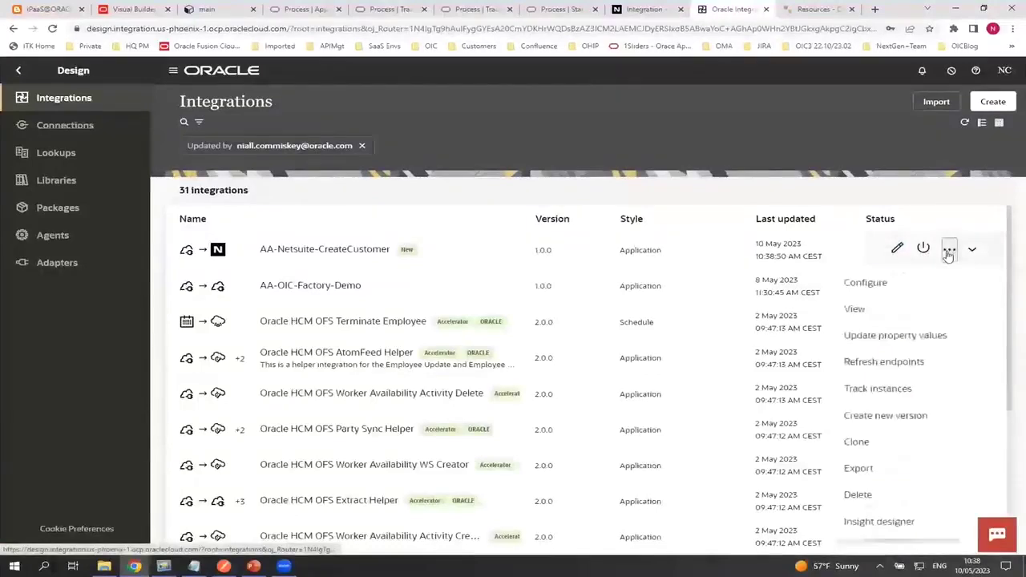
Open AA-Netsuite-CreateCustomer on the canvas and look over its Trigger, Map and Invoke nodes
{"action": "left_click", "coordinate": [898, 250]}
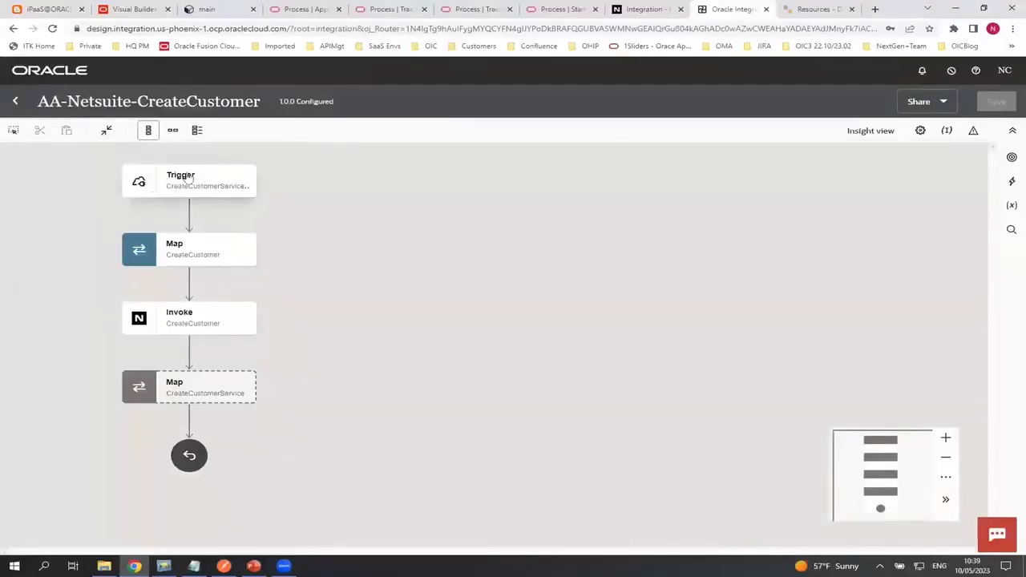
{"action": "mouse_move", "coordinate": [212, 185]}
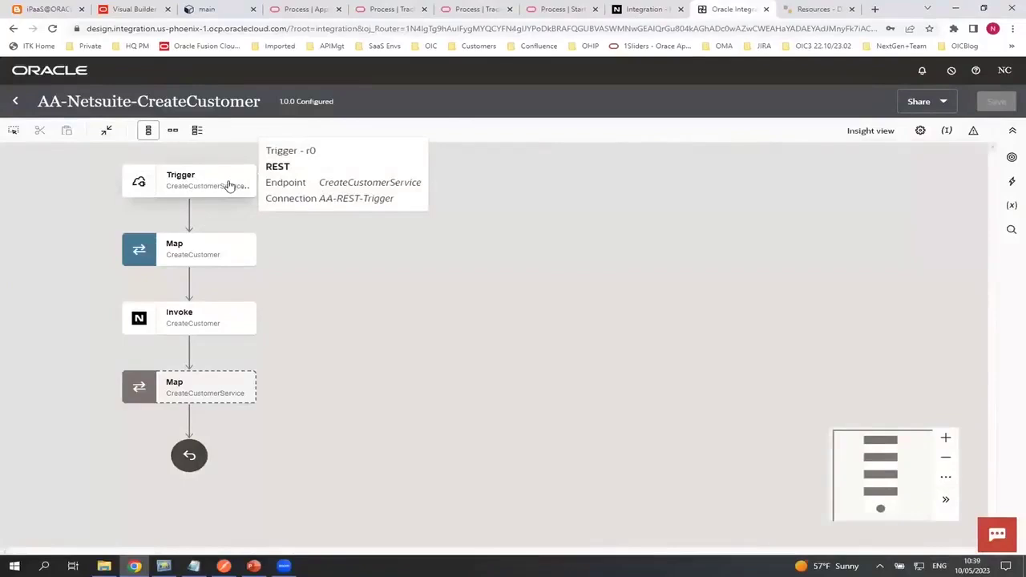
{"action": "mouse_move", "coordinate": [226, 265]}
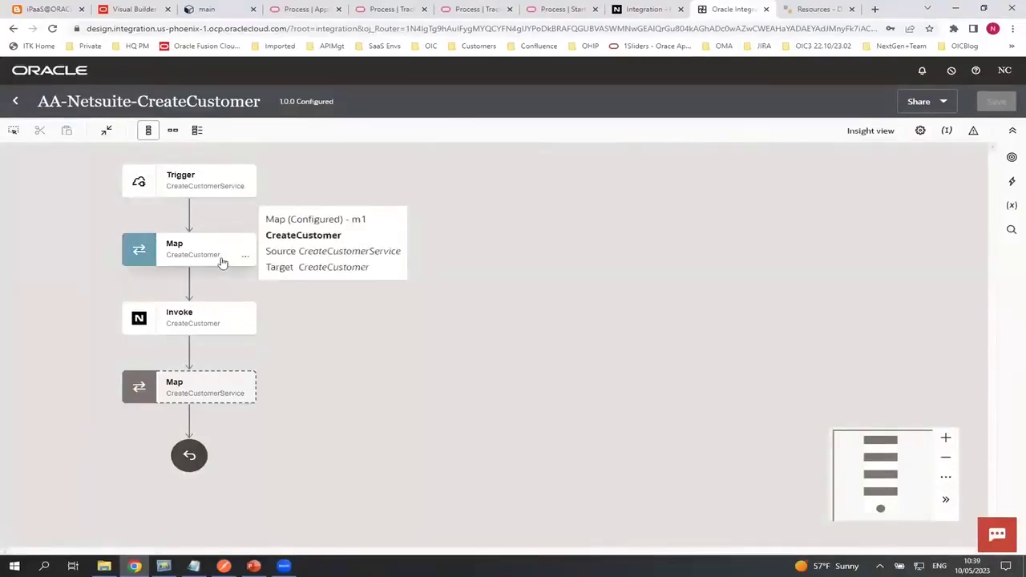
{"action": "mouse_move", "coordinate": [208, 323]}
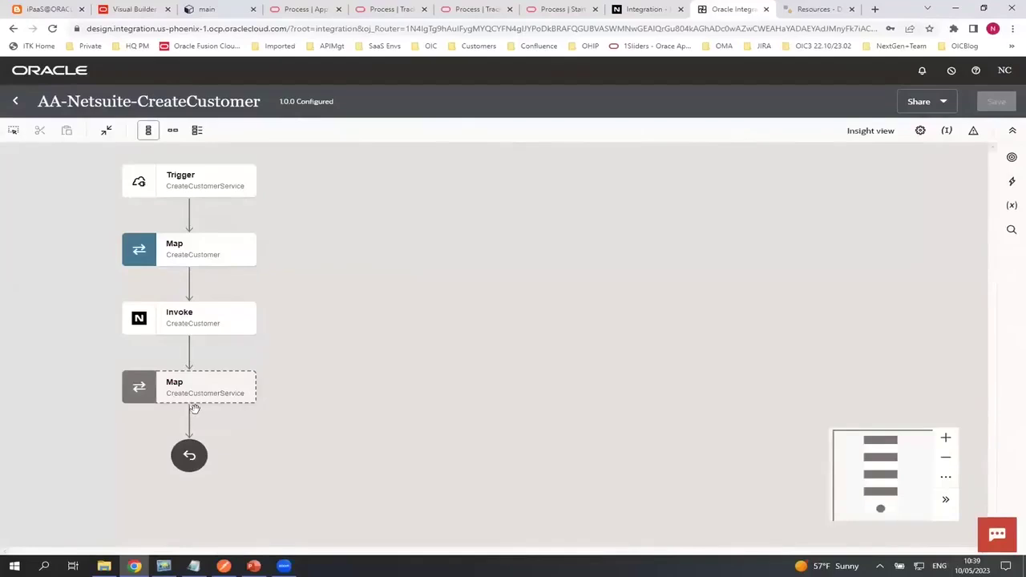
Browse the Connections panel listing the integration's connections, then close it
{"action": "left_click", "coordinate": [1012, 157]}
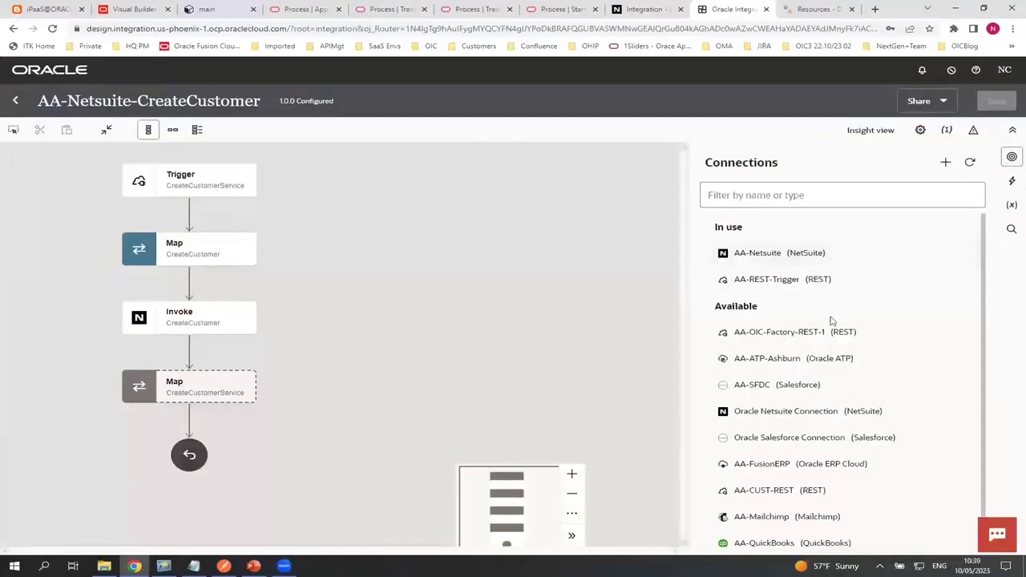
{"action": "scroll", "coordinate": [833, 323], "scroll_direction": "down", "scroll_amount": 1}
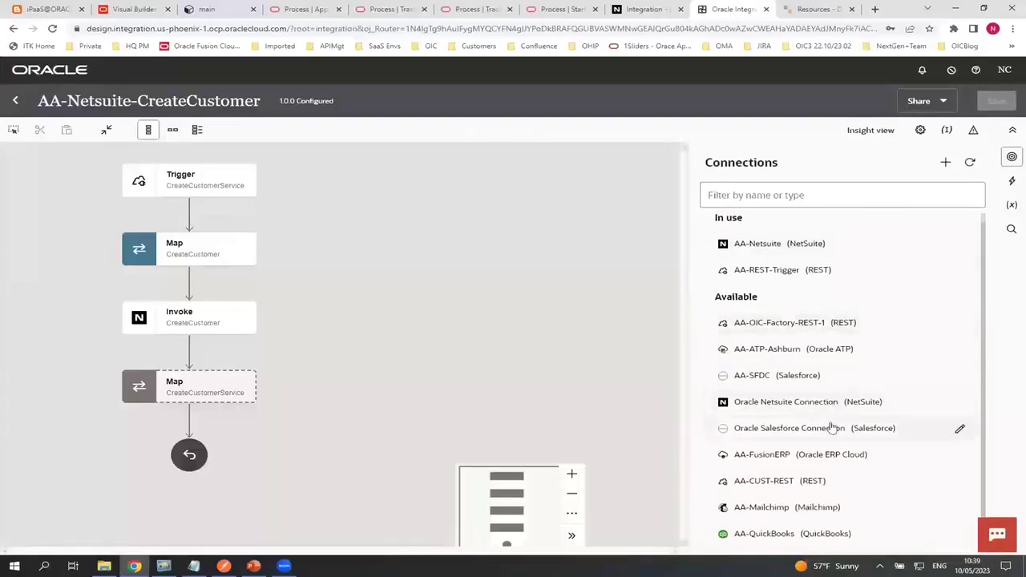
{"action": "scroll", "coordinate": [830, 417], "scroll_direction": "up", "scroll_amount": 1}
{"action": "scroll", "coordinate": [832, 408], "scroll_direction": "down", "scroll_amount": 1}
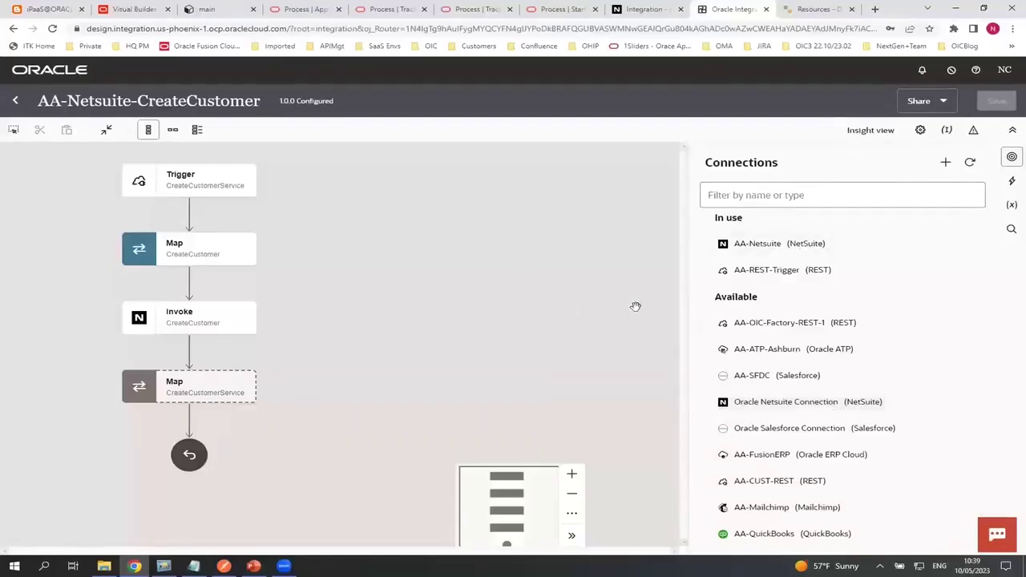
{"action": "left_click", "coordinate": [436, 282]}
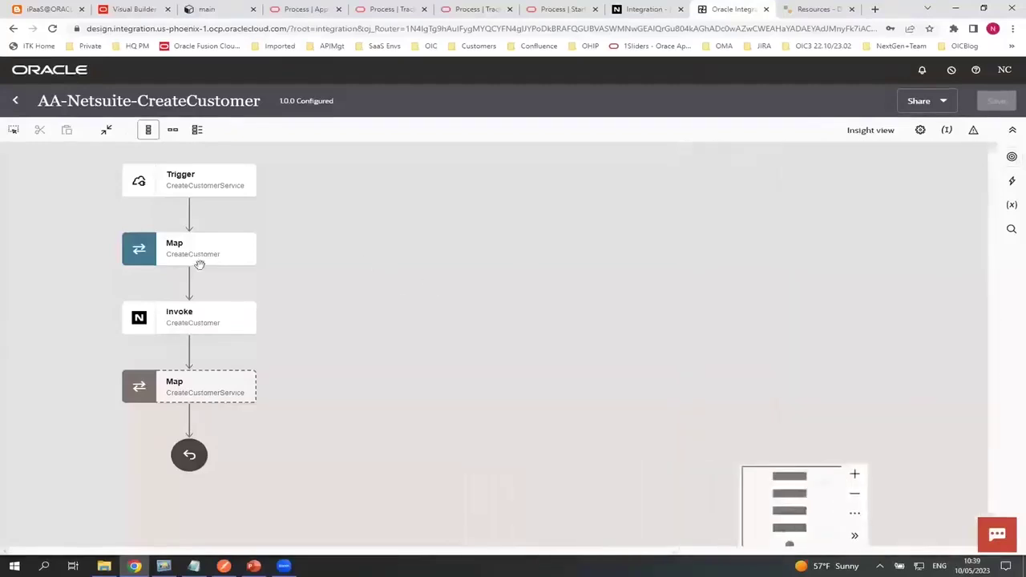
Edit the NetSuite Invoke configuration, keeping operation type Basic with the Add operation
{"action": "left_click", "coordinate": [246, 327]}
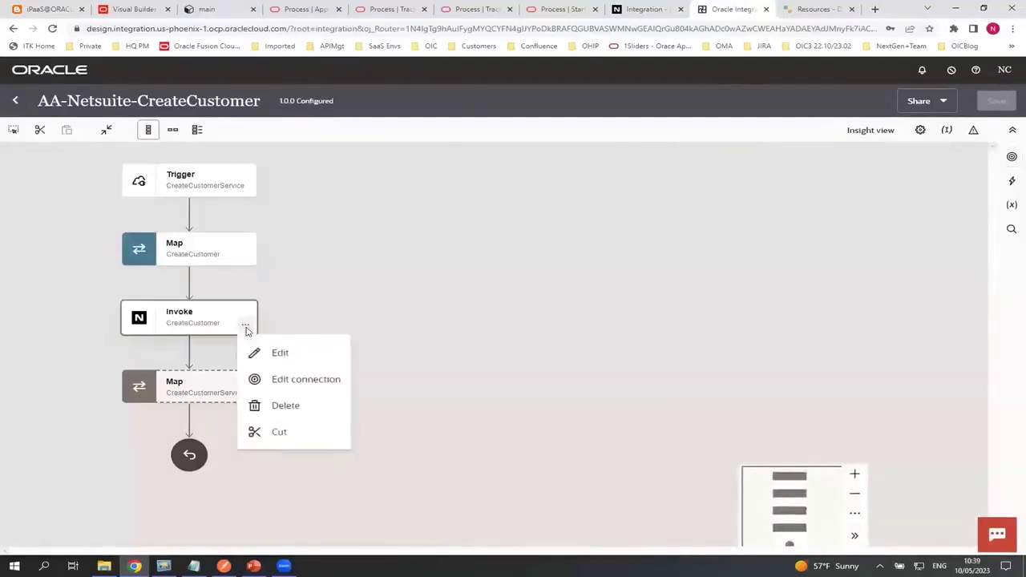
{"action": "left_click", "coordinate": [259, 347]}
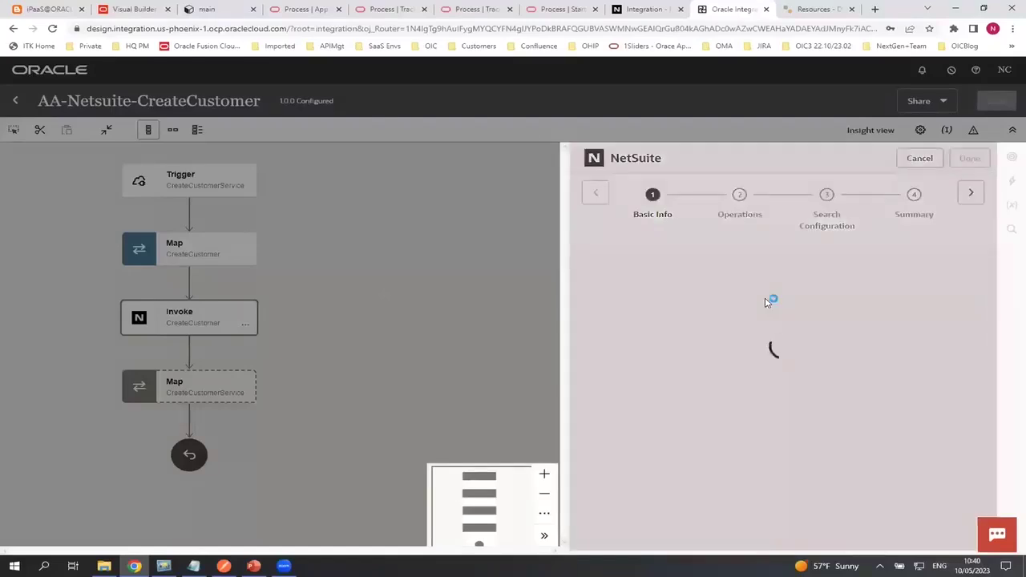
{"action": "scroll", "coordinate": [776, 338], "scroll_direction": "down", "scroll_amount": 2}
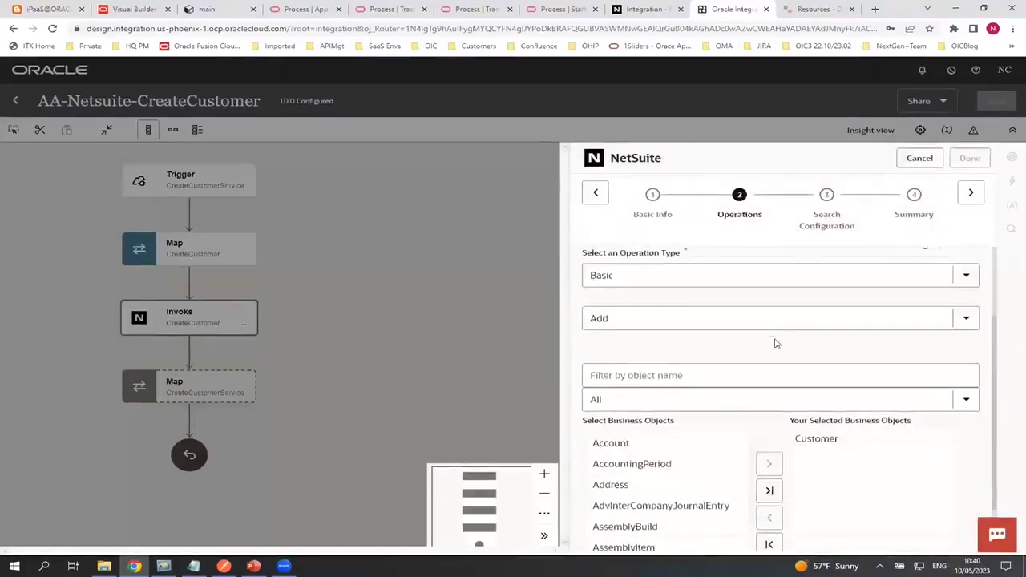
{"action": "left_click", "coordinate": [679, 275]}
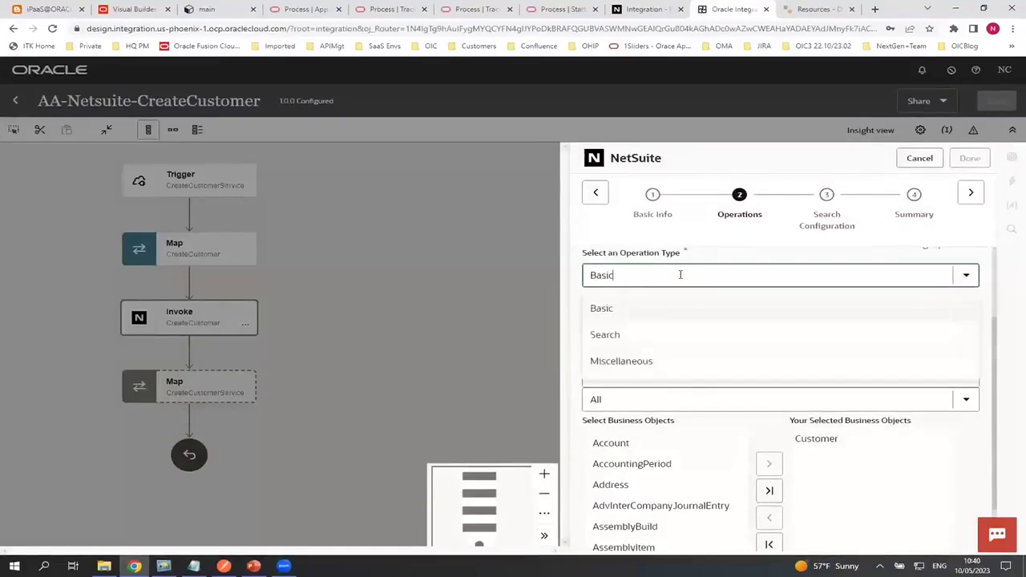
{"action": "left_click", "coordinate": [625, 308]}
{"action": "left_click", "coordinate": [642, 323]}
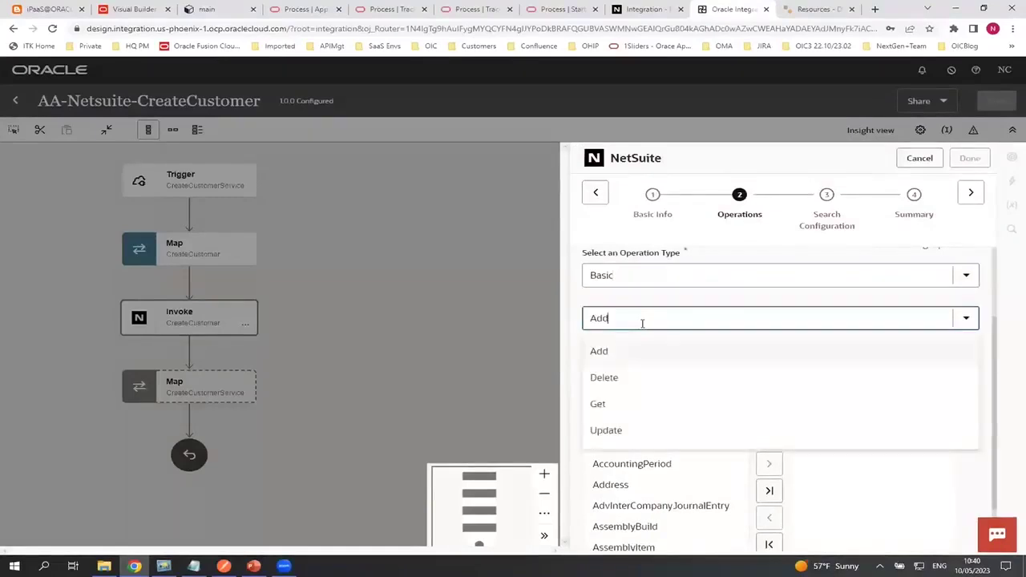
{"action": "left_click", "coordinate": [643, 323]}
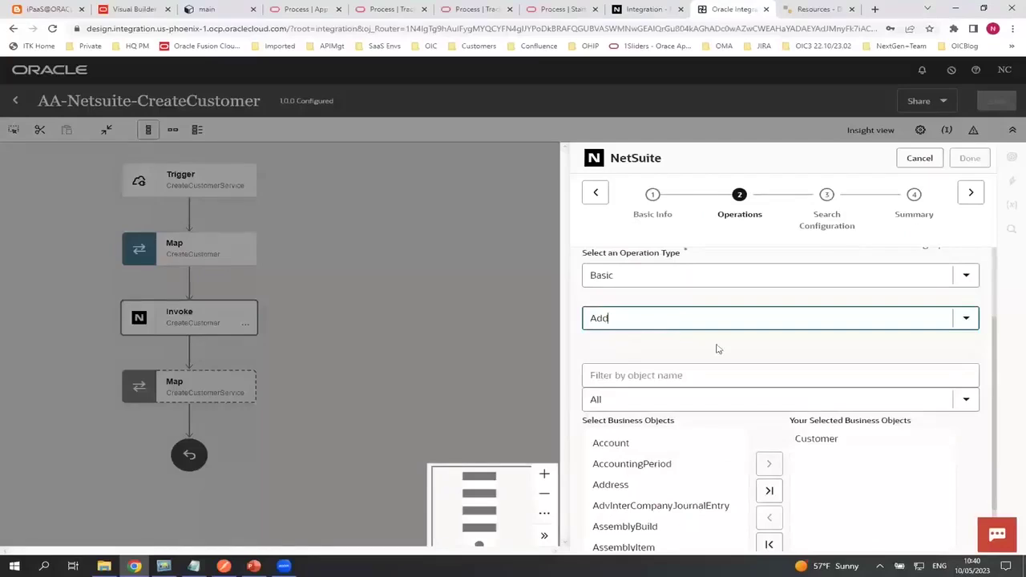
Review the Customer business object, advance to the Summary step, and cancel without changes
{"action": "left_click", "coordinate": [627, 369]}
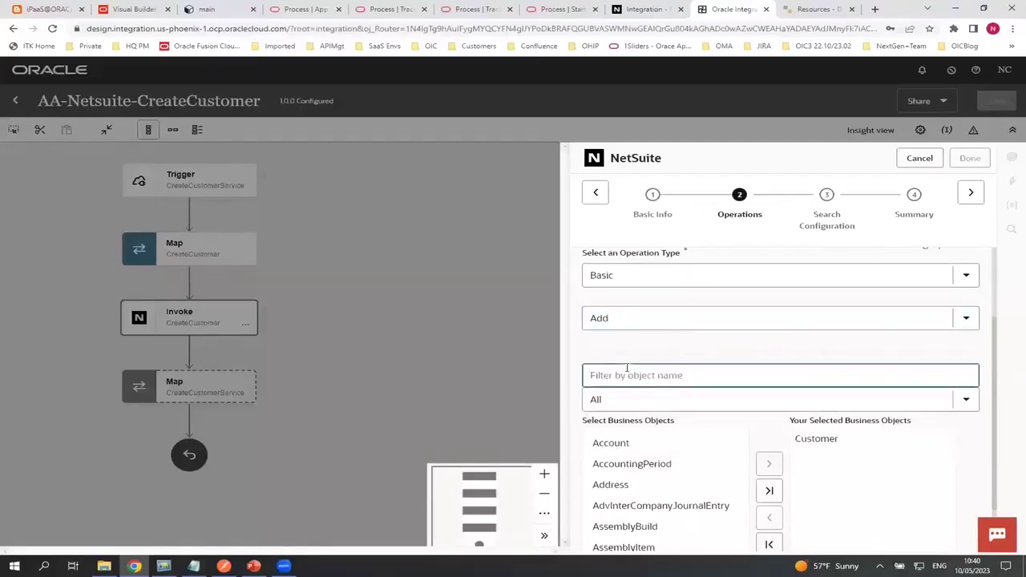
{"action": "scroll", "coordinate": [628, 454], "scroll_direction": "down", "scroll_amount": 5}
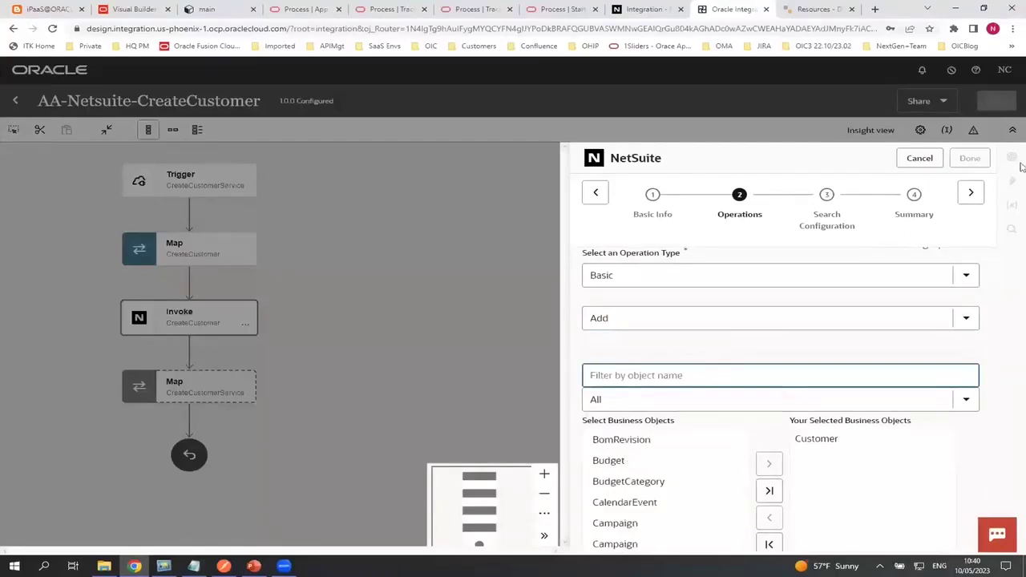
{"action": "left_click", "coordinate": [980, 195]}
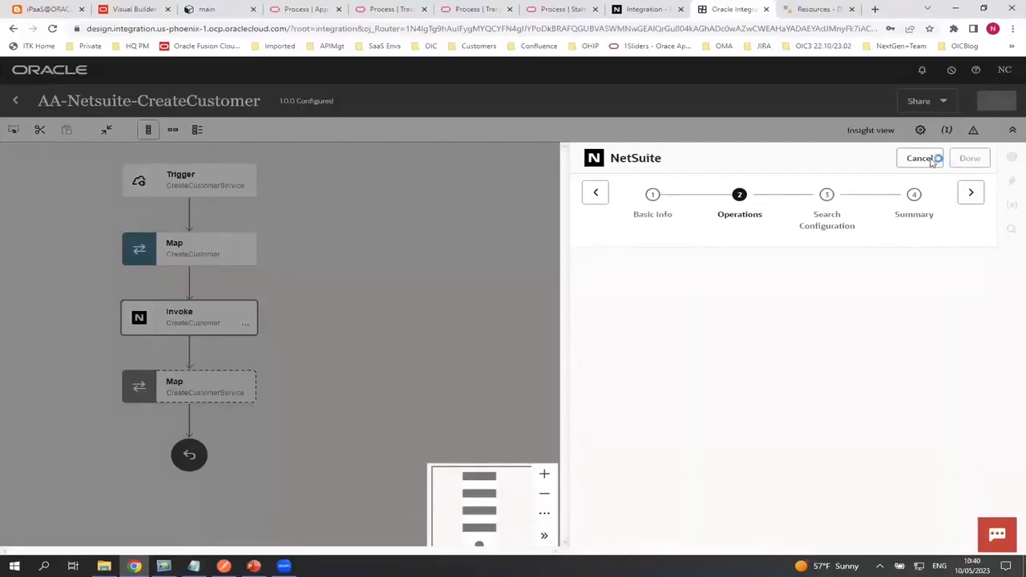
{"action": "left_click", "coordinate": [919, 159]}
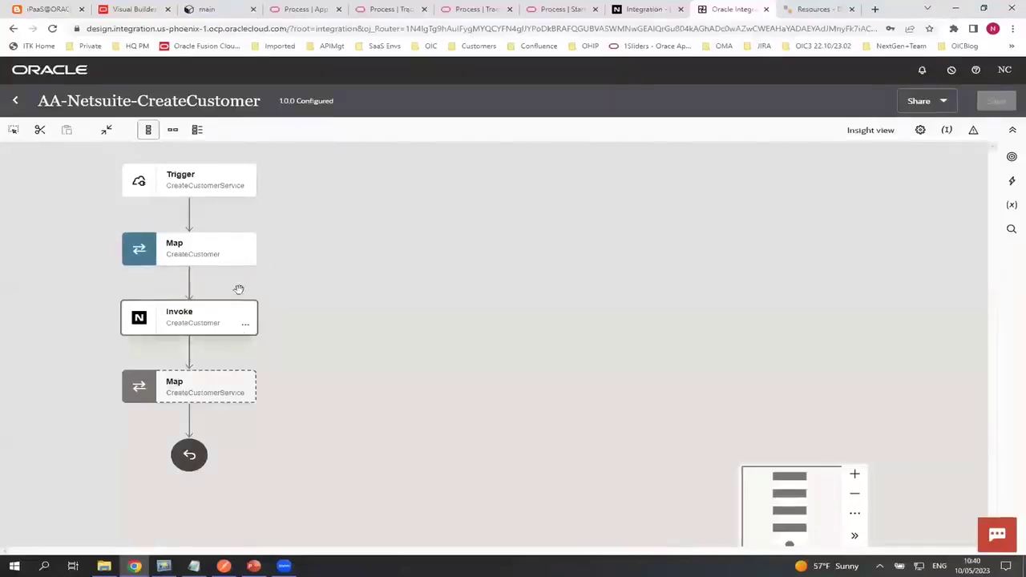
Edit the CreateCustomer map, expand the Request Wrapper sources, and scroll through the Customer target fields
{"action": "left_click", "coordinate": [246, 262]}
{"action": "left_click", "coordinate": [265, 285]}
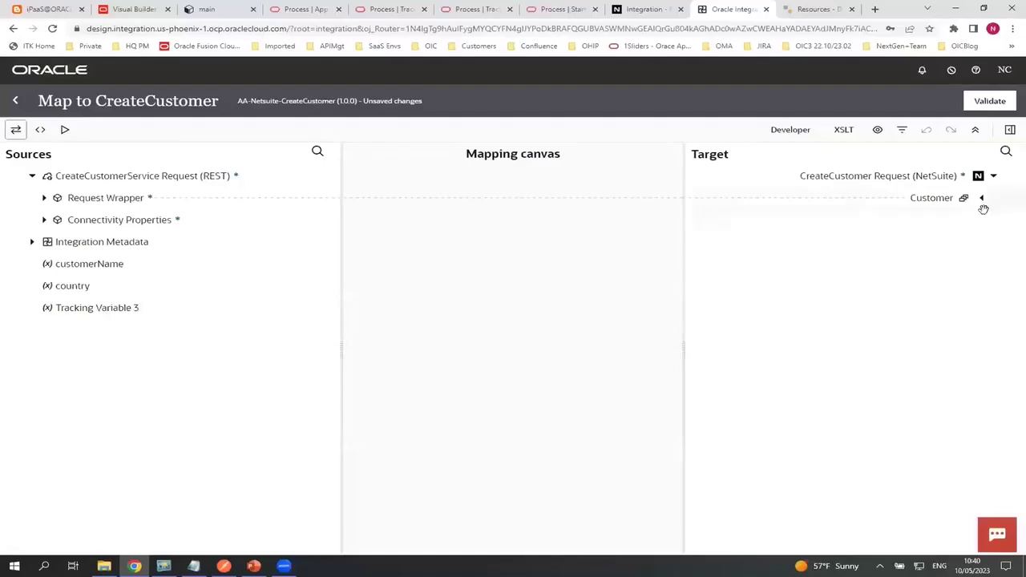
{"action": "left_click", "coordinate": [43, 198]}
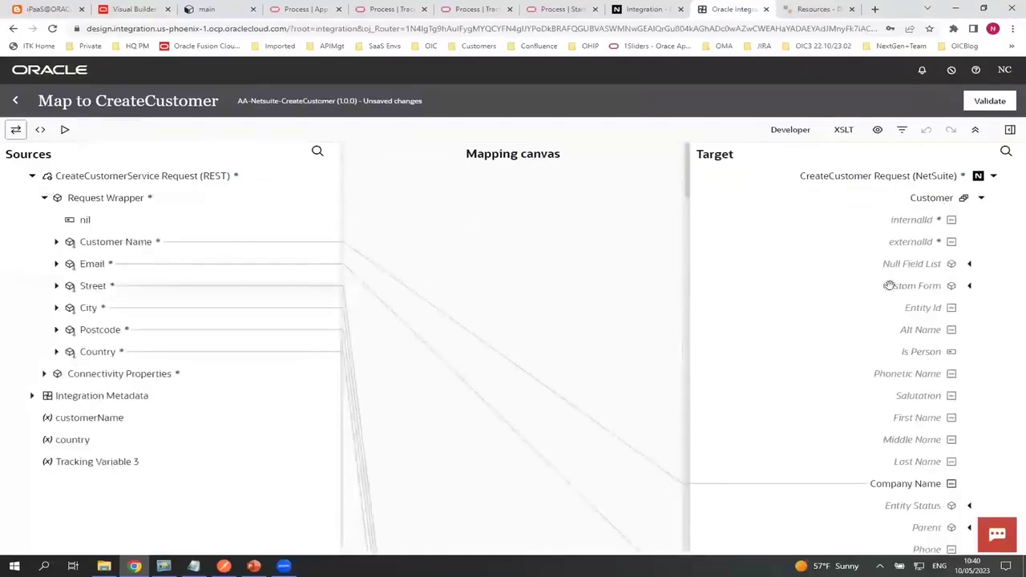
{"action": "scroll", "coordinate": [893, 304], "scroll_direction": "down", "scroll_amount": 10}
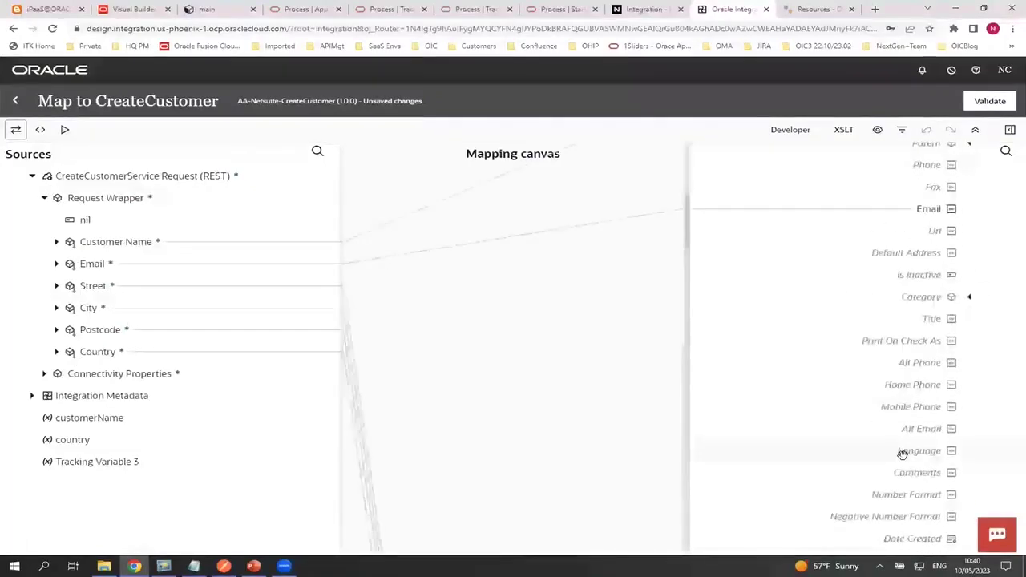
{"action": "scroll", "coordinate": [901, 461], "scroll_direction": "up", "scroll_amount": 10}
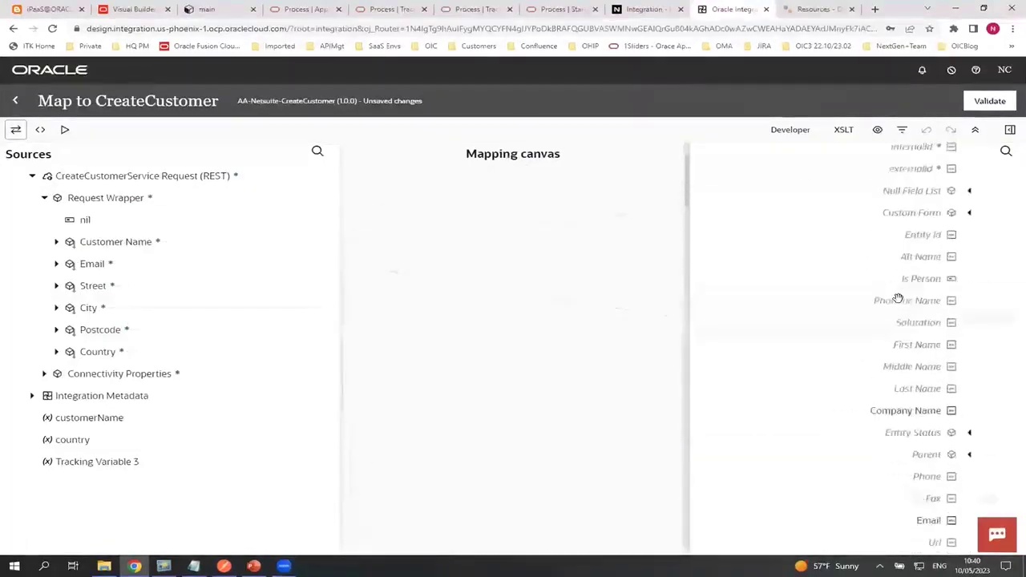
{"action": "scroll", "coordinate": [898, 307], "scroll_direction": "down", "scroll_amount": 3}
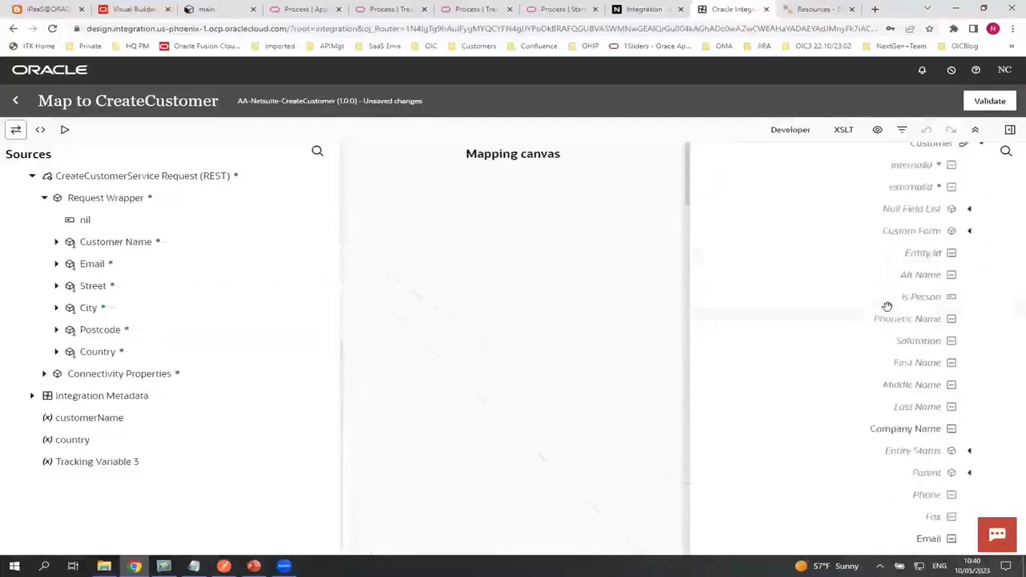
{"action": "scroll", "coordinate": [884, 307], "scroll_direction": "down", "scroll_amount": 4}
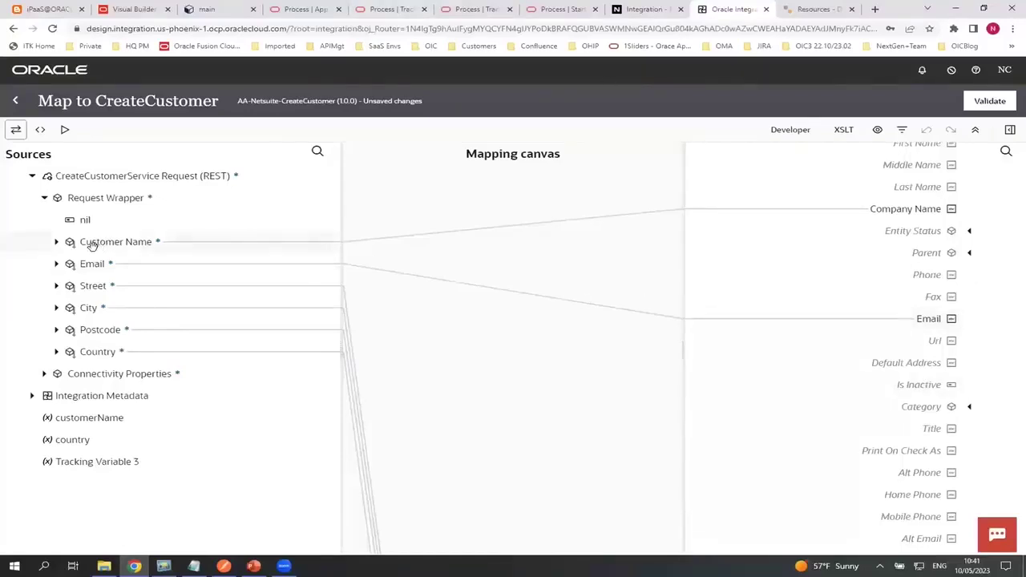
Delete the Company Name mapping, drag Customer Name onto Company Name, and show the Components panel
{"action": "left_click", "coordinate": [882, 210]}
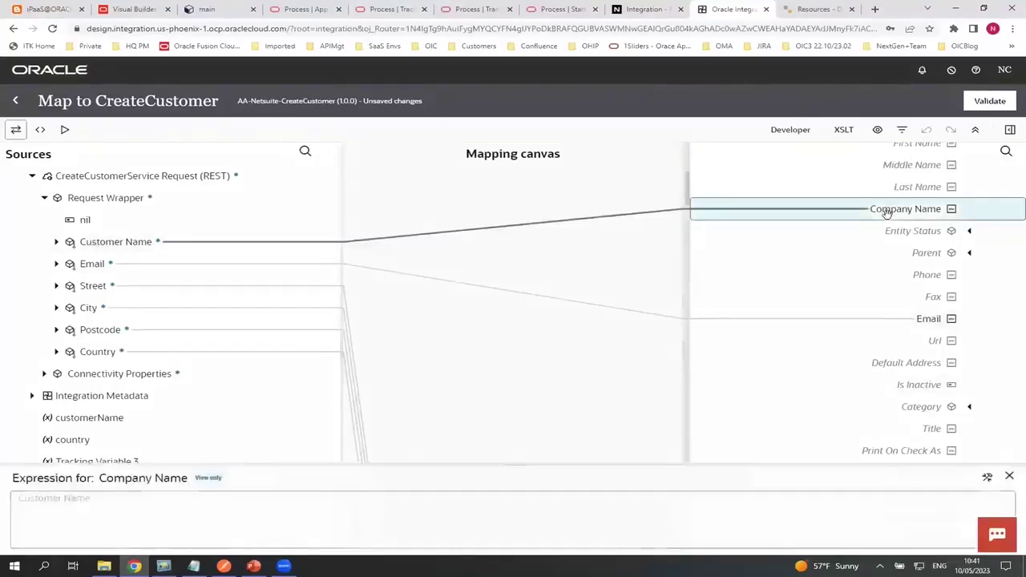
{"action": "left_click", "coordinate": [813, 362]}
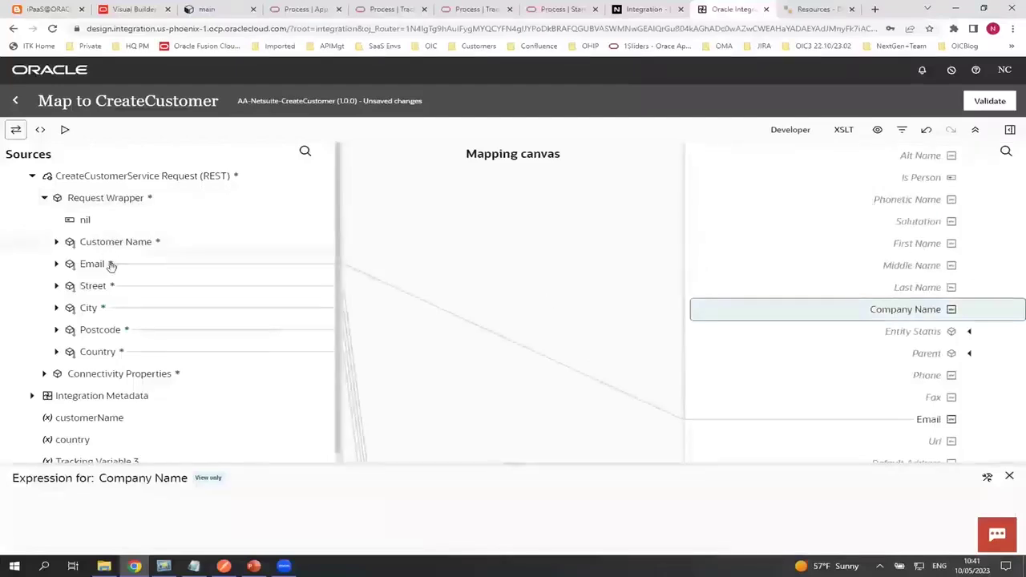
{"action": "left_click_drag", "start_coordinate": [119, 245], "coordinate": [834, 299]}
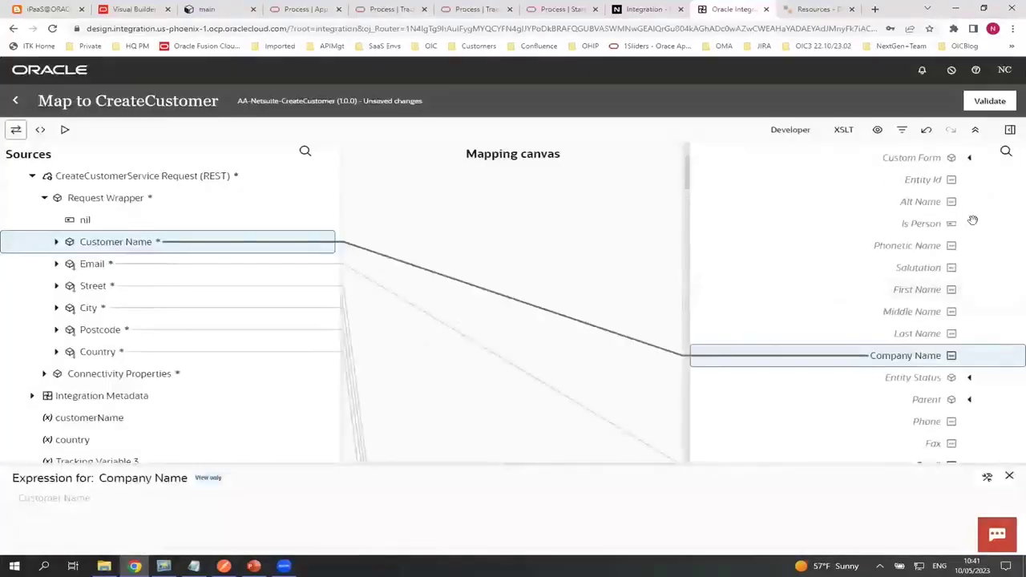
{"action": "left_click", "coordinate": [1009, 130]}
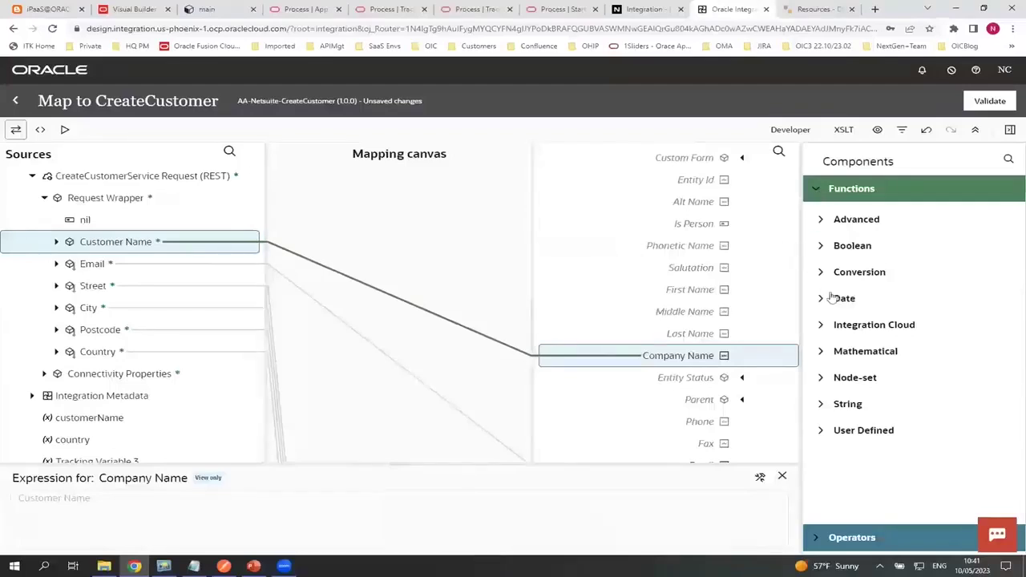
Browse the String, Advanced and Integration Cloud function groups, then switch the mapper to XSLT view
{"action": "left_click", "coordinate": [820, 404]}
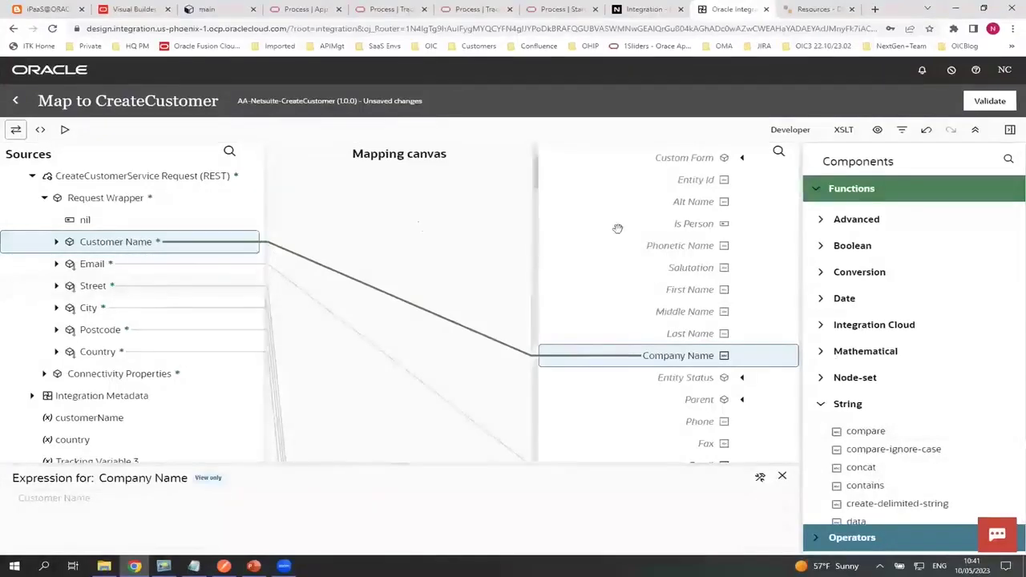
{"action": "scroll", "coordinate": [886, 469], "scroll_direction": "down", "scroll_amount": 4}
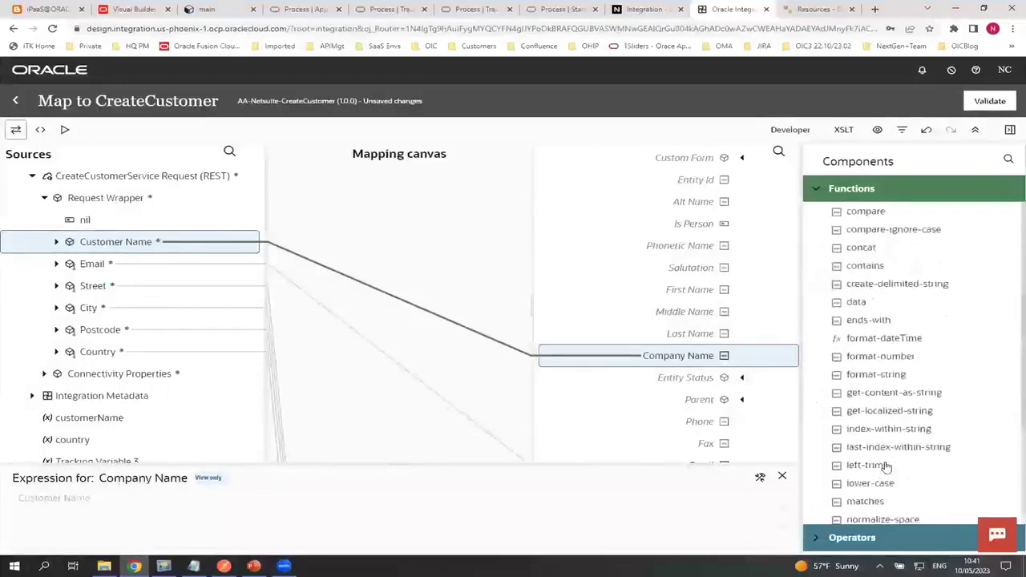
{"action": "scroll", "coordinate": [887, 473], "scroll_direction": "down", "scroll_amount": 2}
{"action": "scroll", "coordinate": [887, 473], "scroll_direction": "up", "scroll_amount": 7}
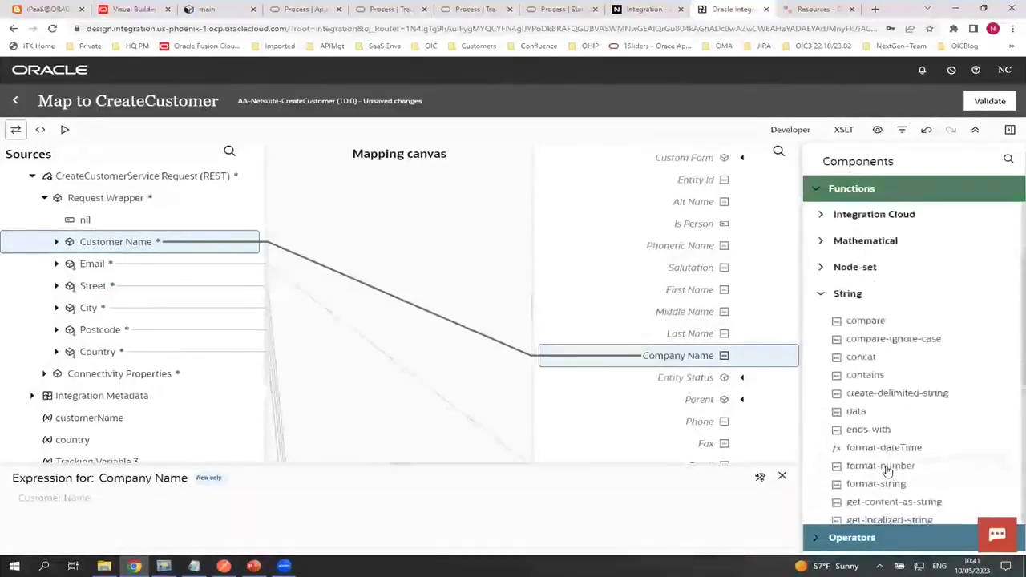
{"action": "scroll", "coordinate": [887, 471], "scroll_direction": "down", "scroll_amount": 2}
{"action": "scroll", "coordinate": [888, 469], "scroll_direction": "up", "scroll_amount": 2}
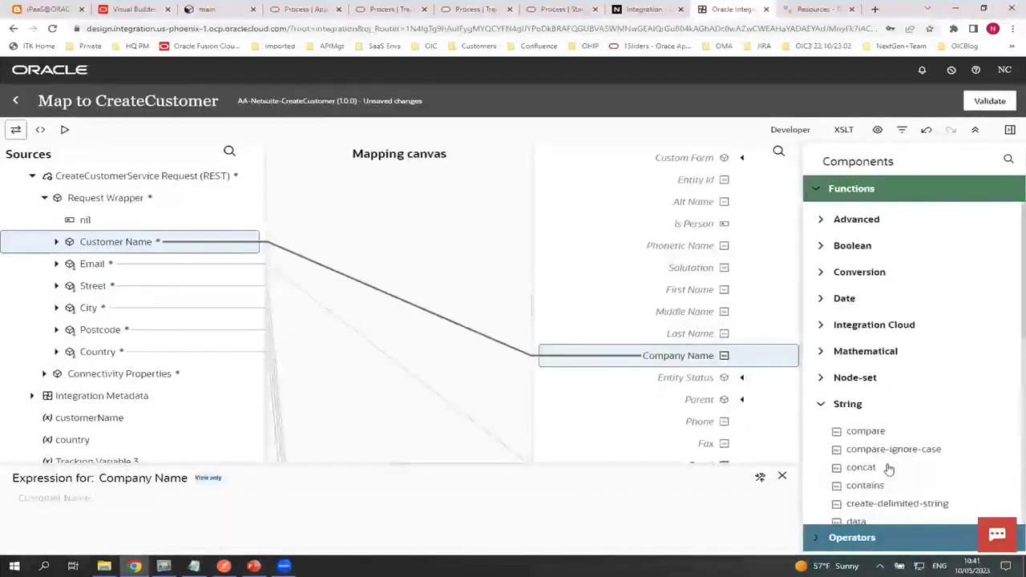
{"action": "left_click", "coordinate": [819, 219]}
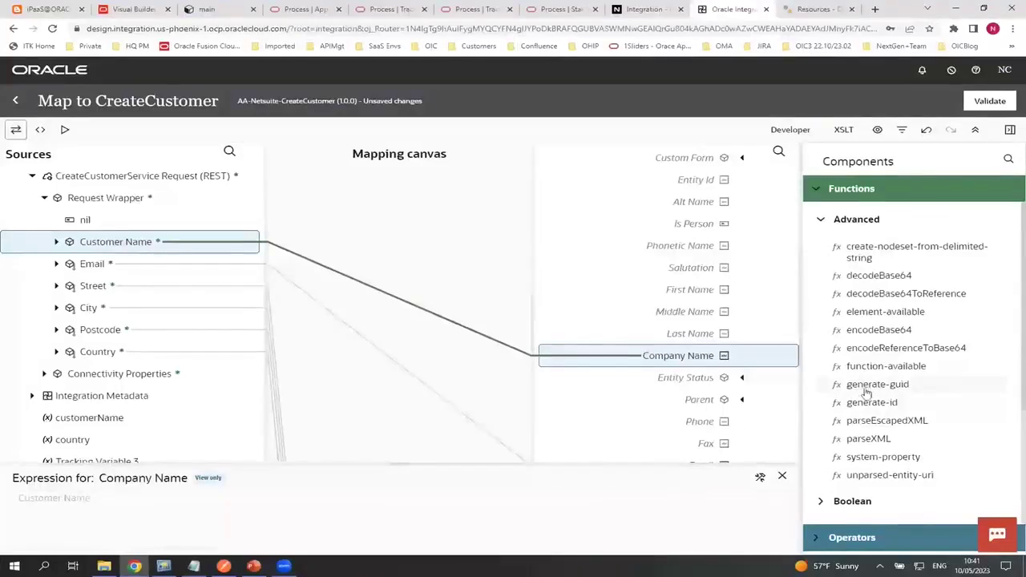
{"action": "left_click", "coordinate": [820, 225]}
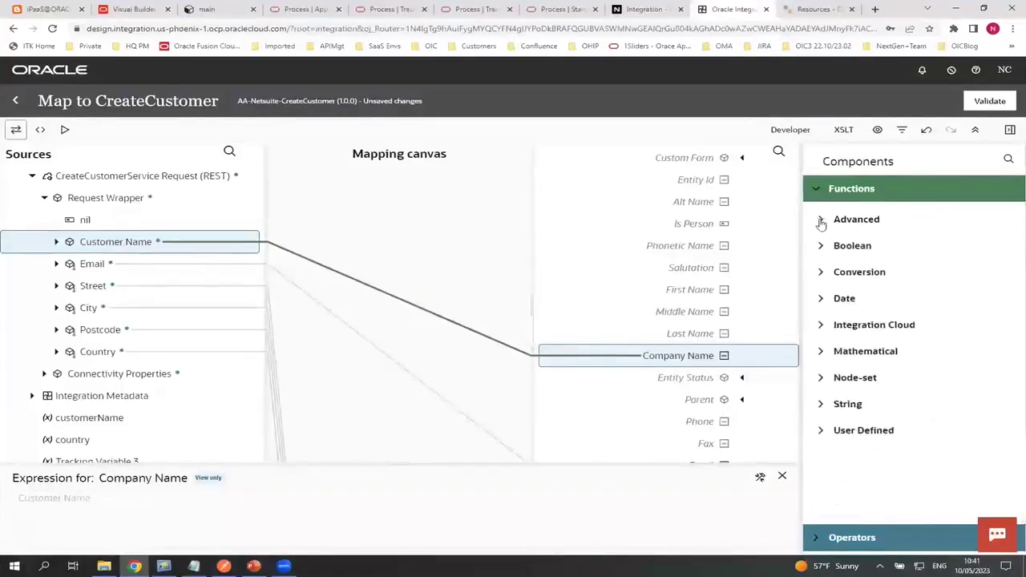
{"action": "left_click", "coordinate": [821, 325]}
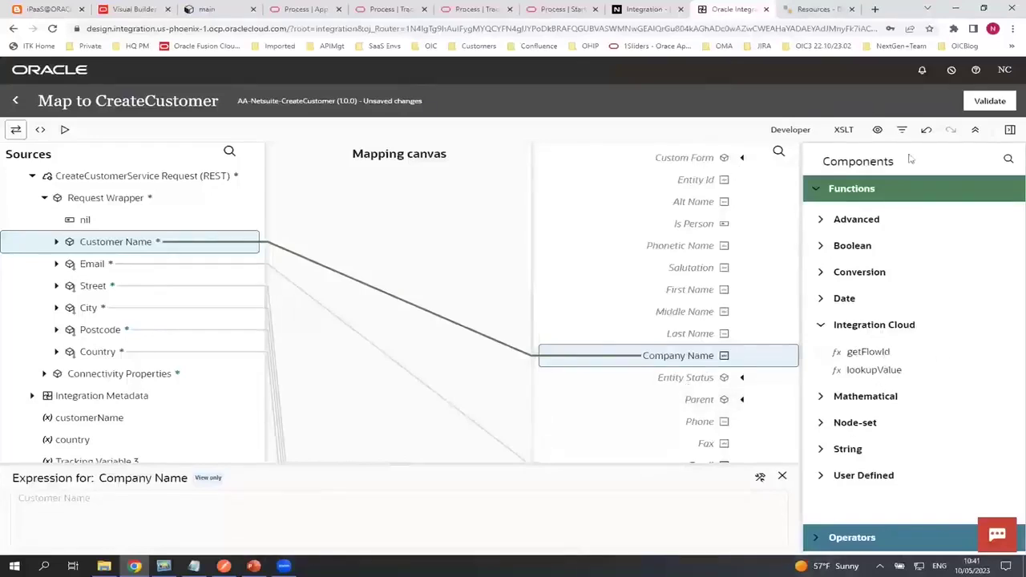
{"action": "left_click", "coordinate": [843, 130]}
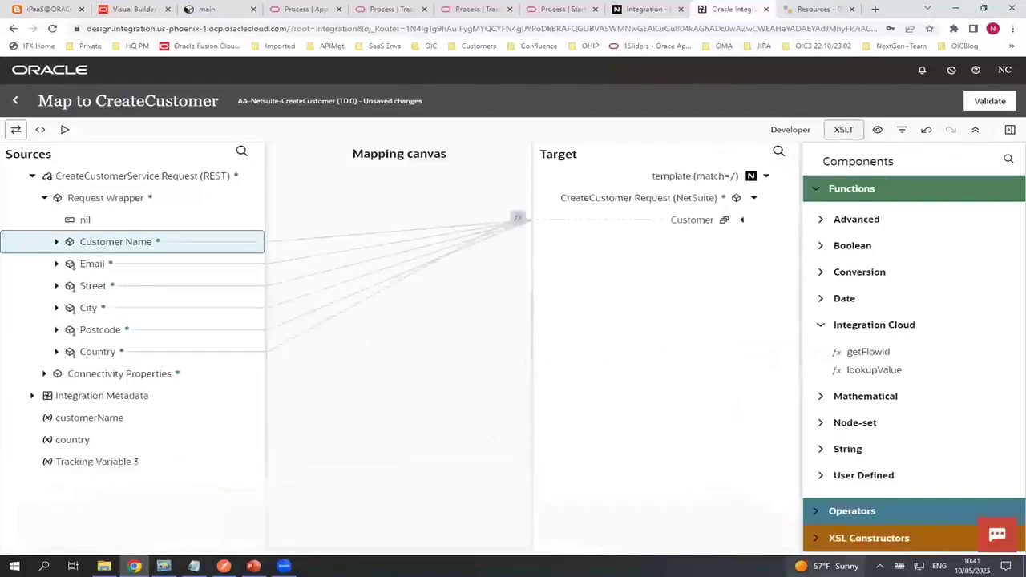
Expand XSL Constructors and its Flow Control group to show choose, for-each, if, otherwise and when
{"action": "left_click", "coordinate": [814, 538]}
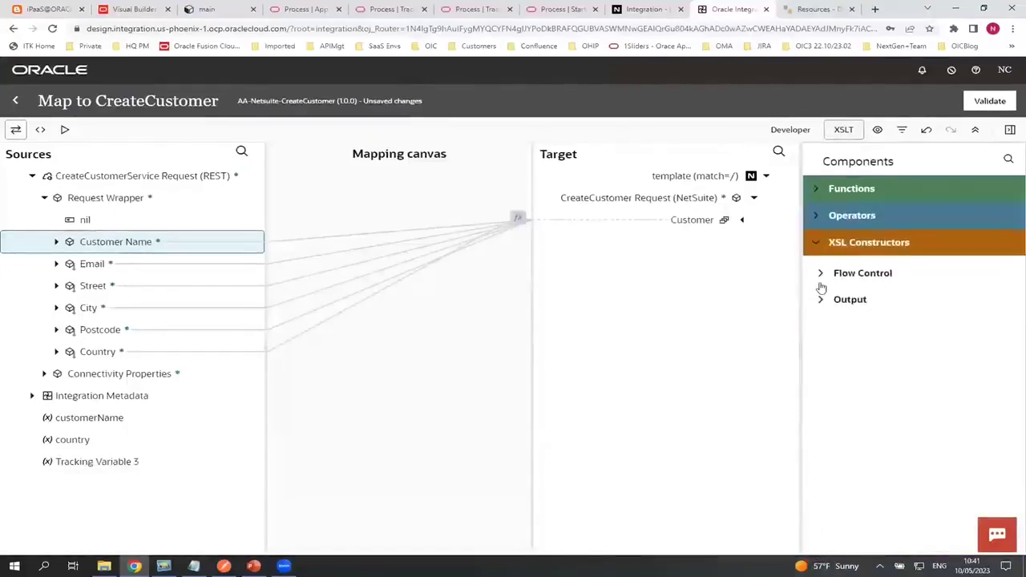
{"action": "left_click", "coordinate": [820, 273]}
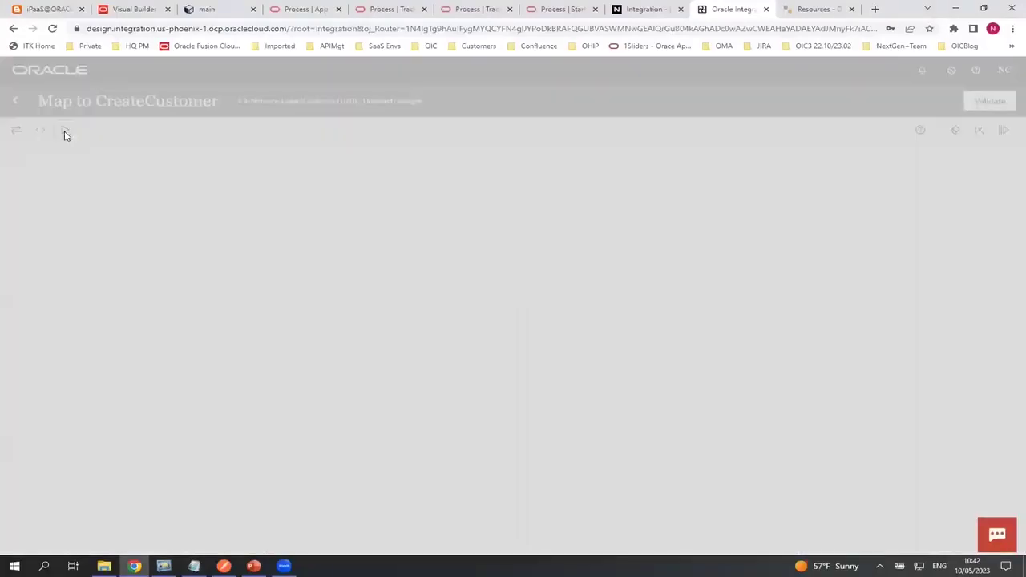
Test the mapping with a generated CreateCustomerService sample payload and dismiss the Internal Server Error
{"action": "left_click", "coordinate": [65, 131]}
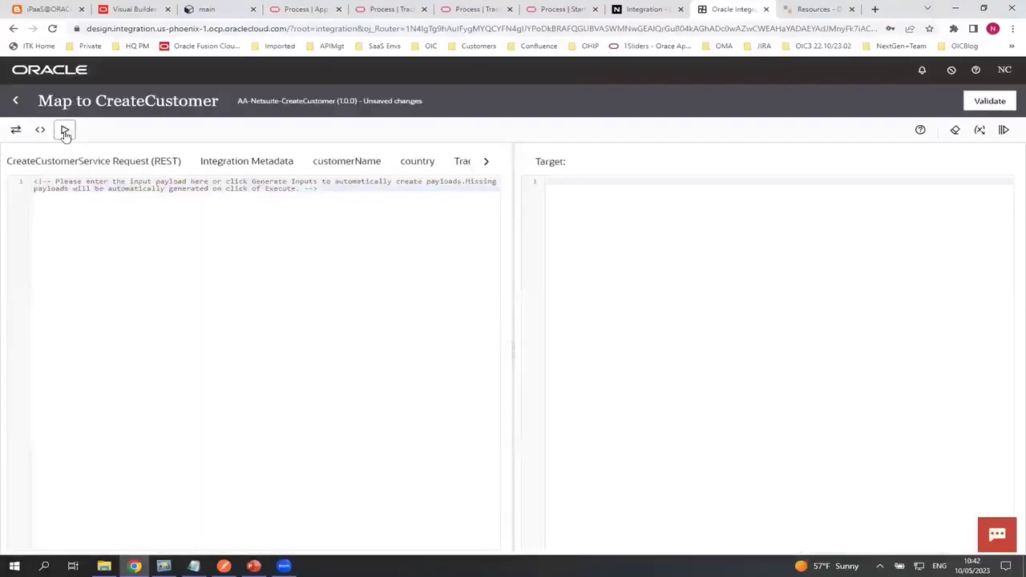
{"action": "left_click", "coordinate": [979, 130]}
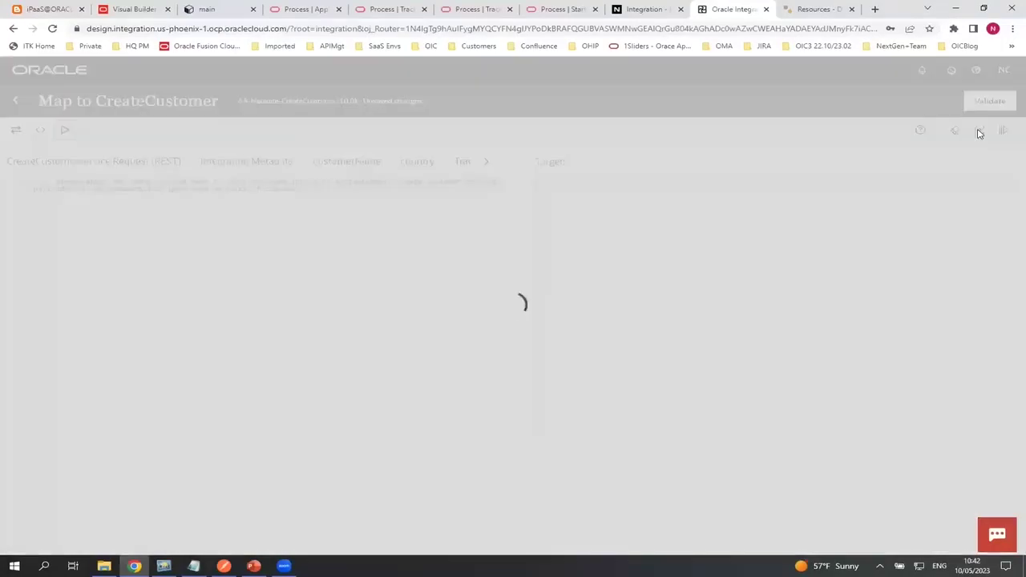
{"action": "left_click", "coordinate": [1005, 131]}
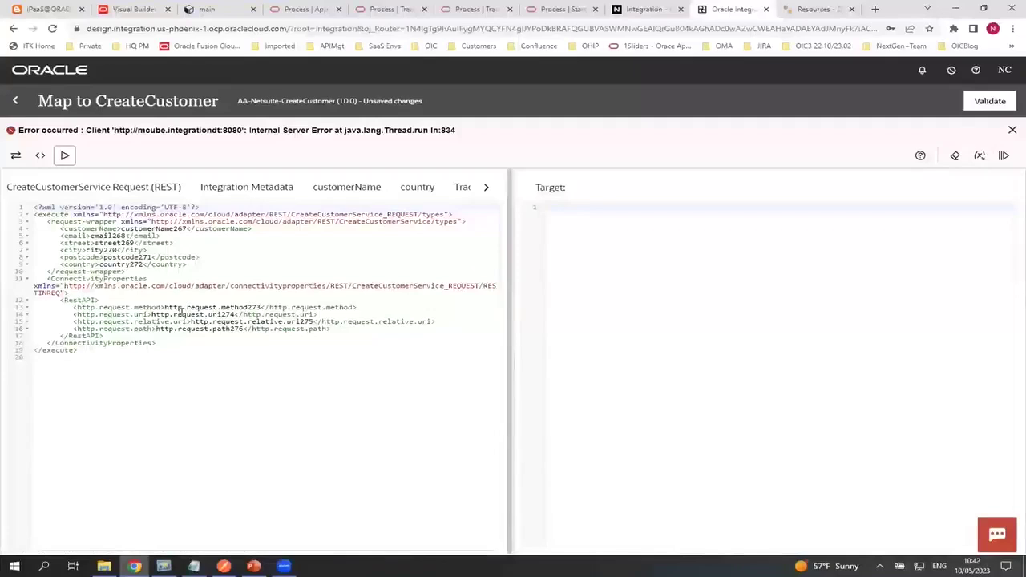
{"action": "left_click", "coordinate": [1012, 131]}
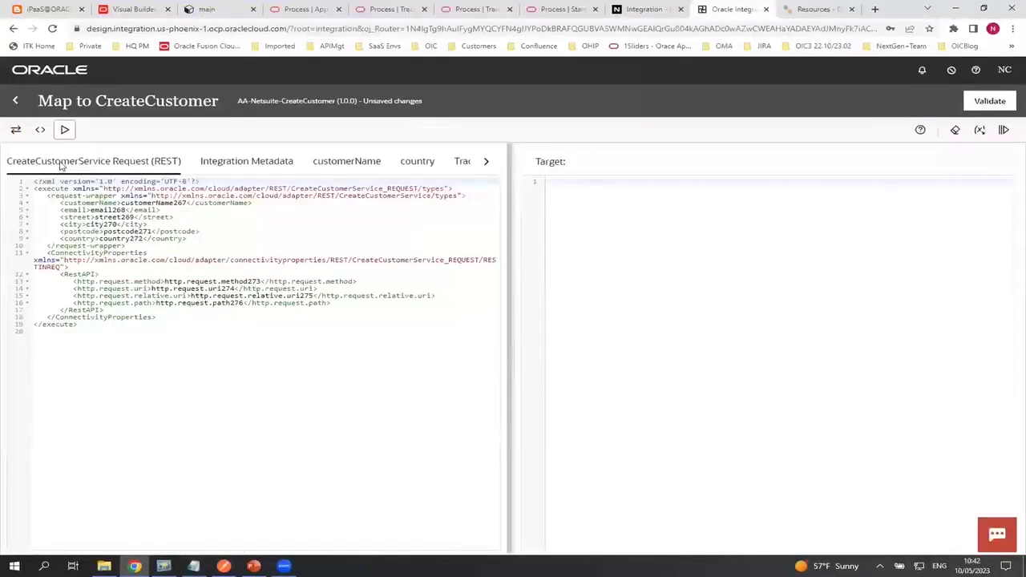
Exit the Map to CreateCustomer mapper, discarding unsaved changes, and return to the flow canvas
{"action": "left_click", "coordinate": [19, 102]}
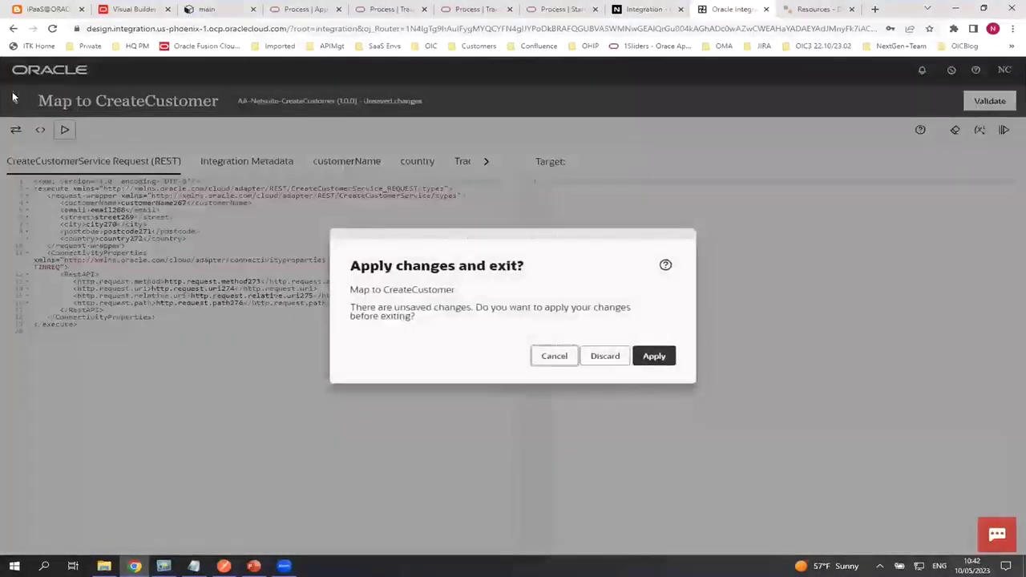
{"action": "left_click", "coordinate": [605, 356]}
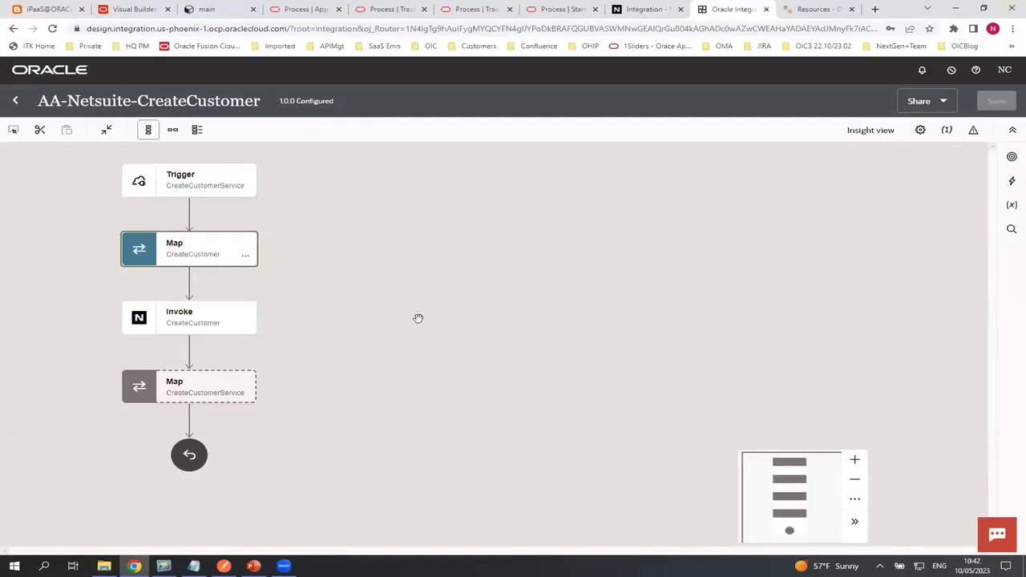
{"action": "scroll", "coordinate": [329, 495], "scroll_direction": "down", "scroll_amount": 1}
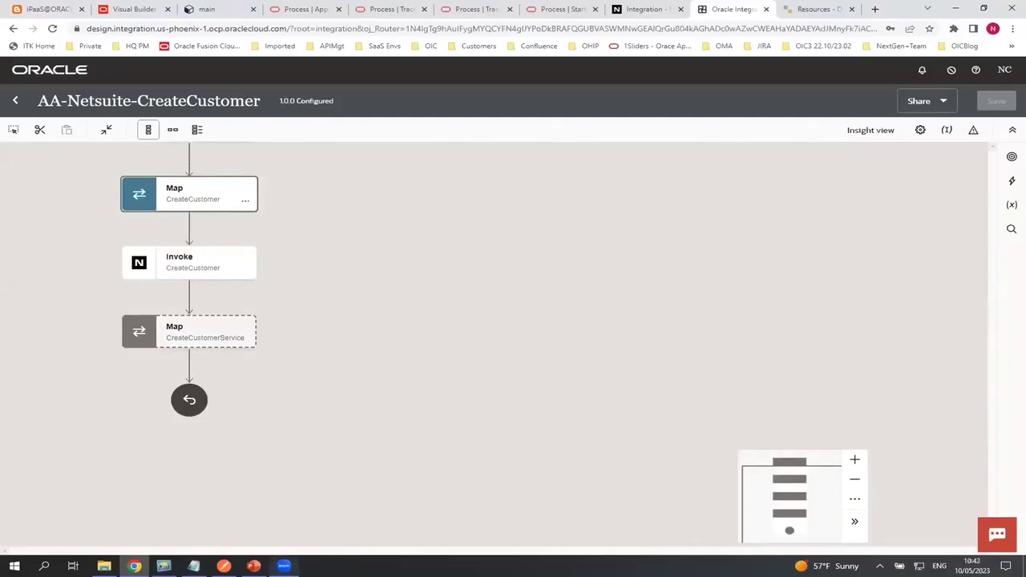
{"action": "mouse_move", "coordinate": [284, 566]}
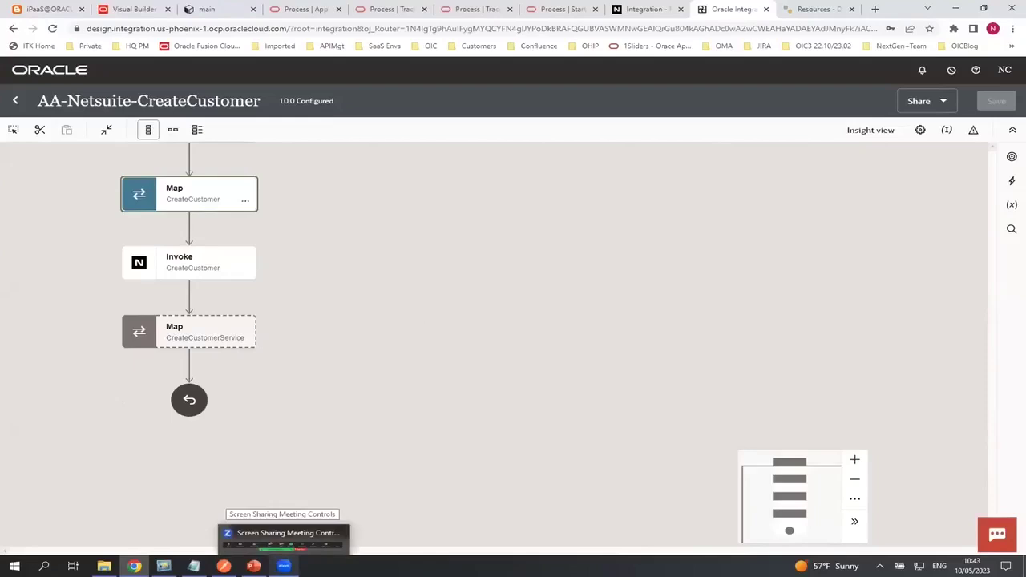